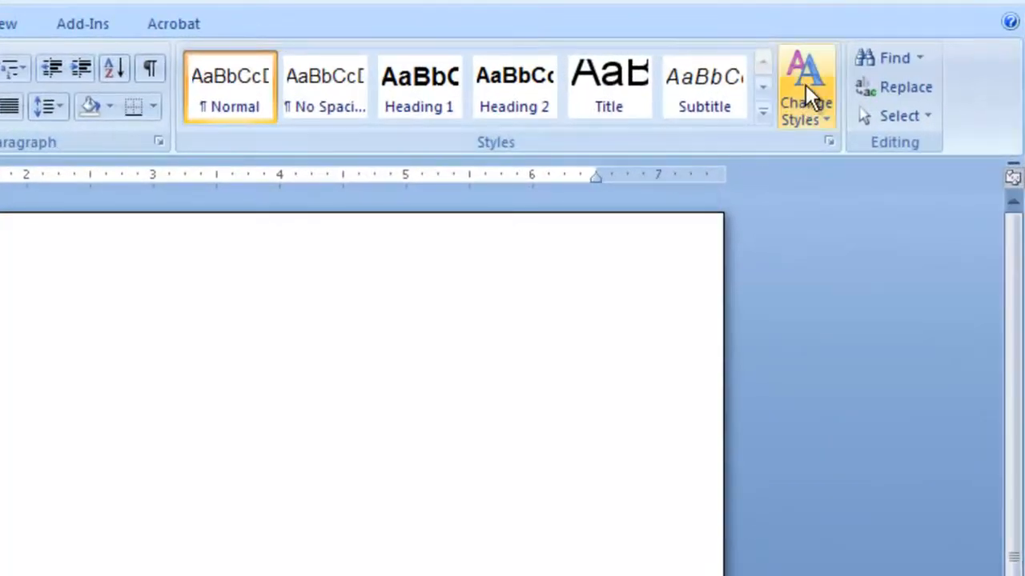
# - Apply the custom "Western School Board" theme color set to the document
pyautogui.click(805, 88)
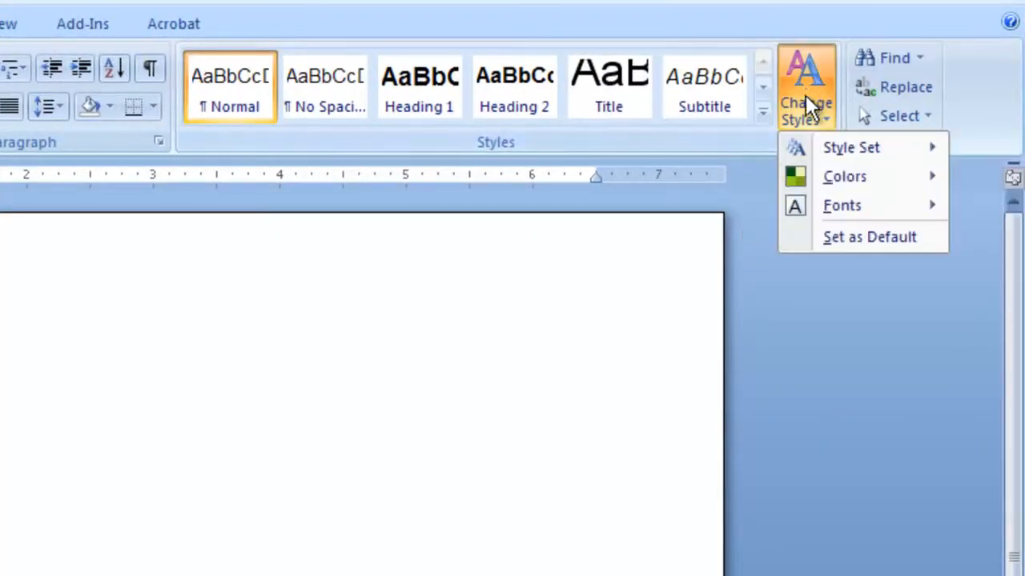
pyautogui.moveTo(840, 176)
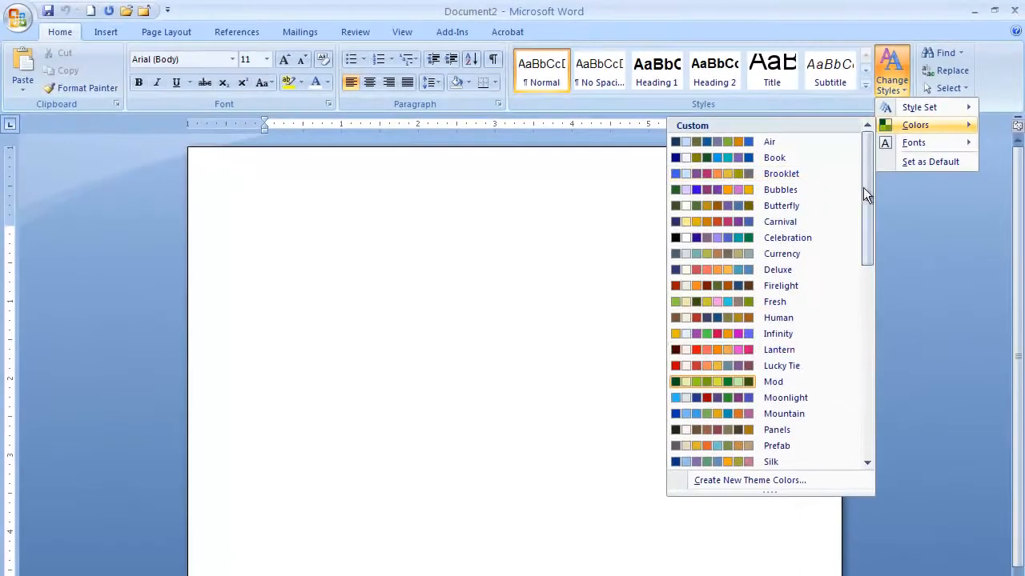
pyautogui.scroll(-8, 757, 378)
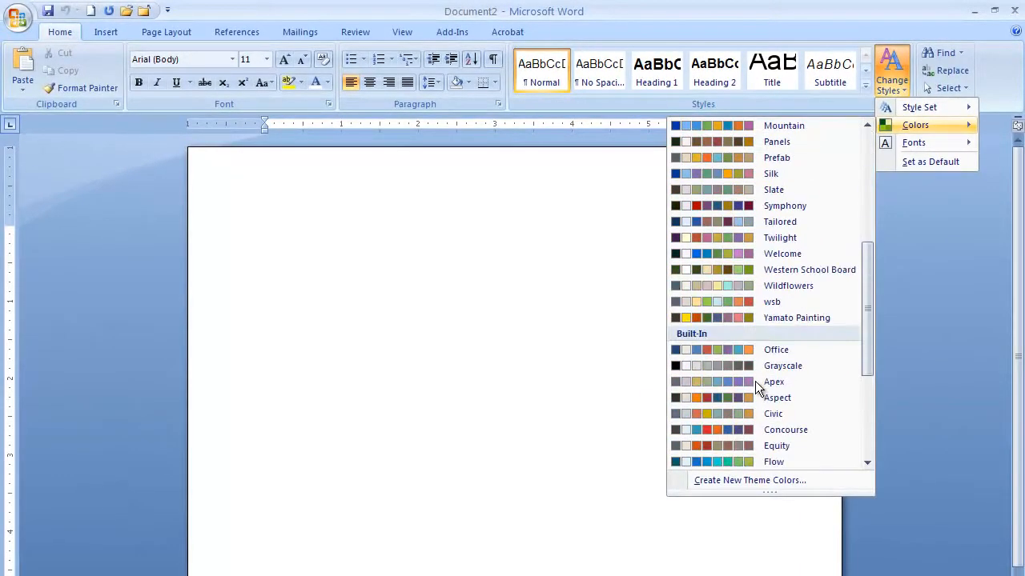
pyautogui.scroll(2, 757, 377)
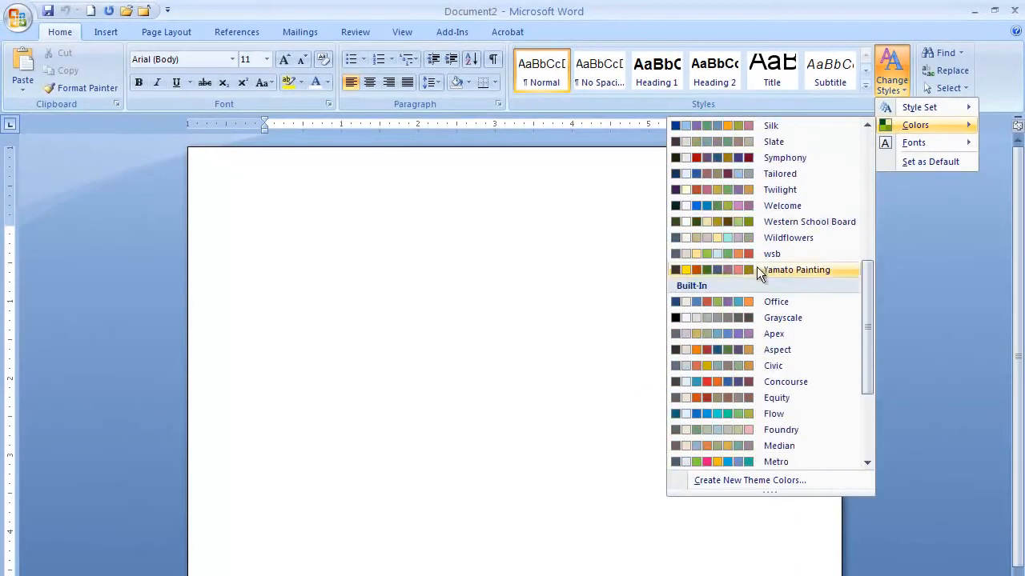
pyautogui.click(735, 222)
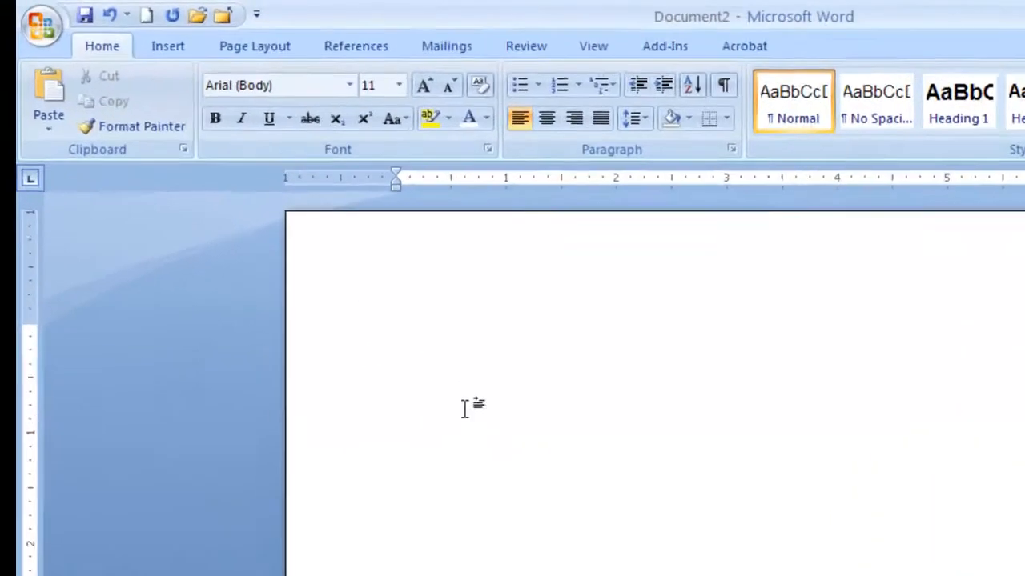
# - Set the page background color to the light green tint from the theme colors
pyautogui.click(255, 45)
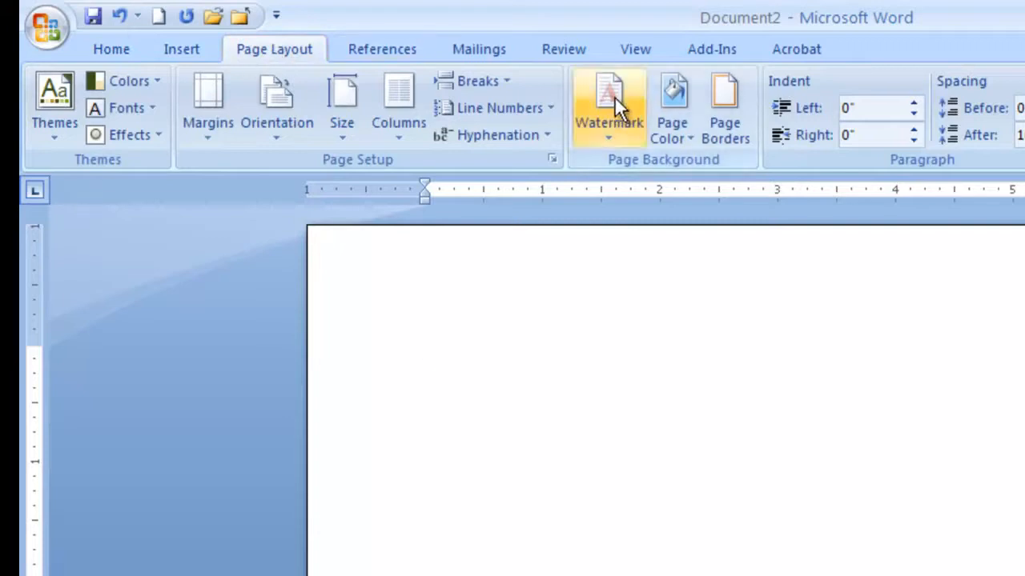
pyautogui.click(669, 112)
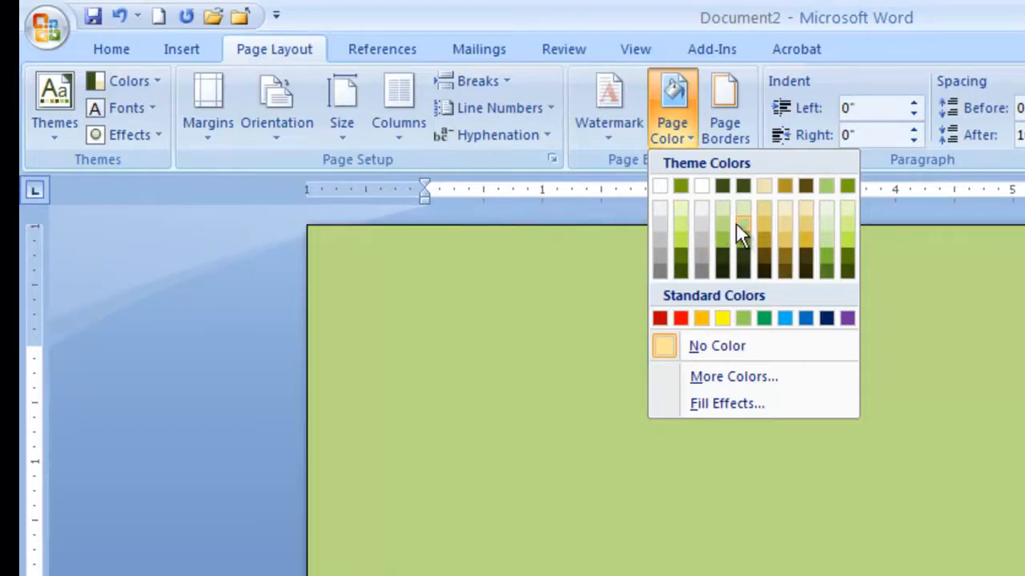
pyautogui.click(735, 222)
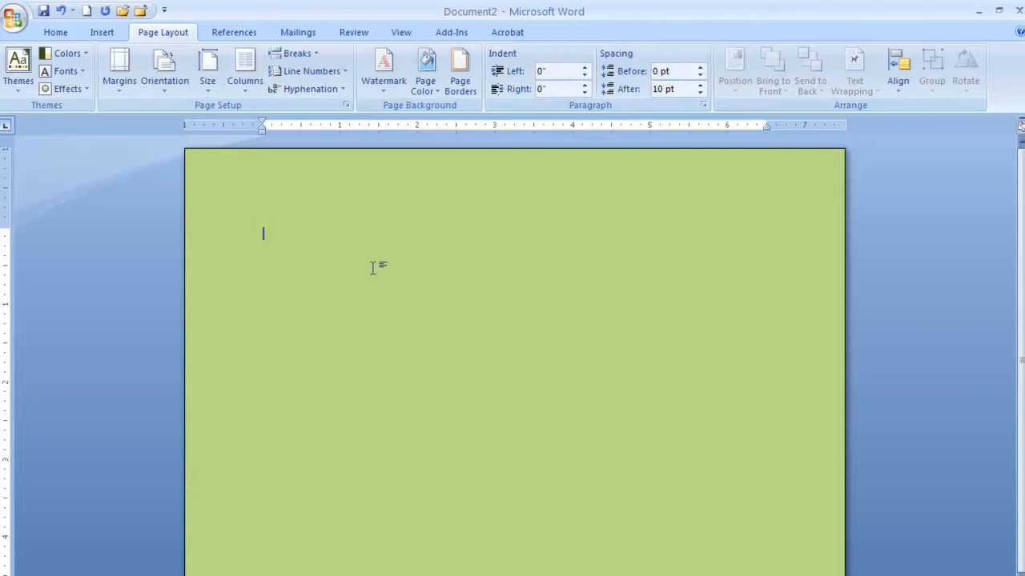
# - Enter a few lines of filler text on the green page and delete all of them
pyautogui.write(';lkjdsf')
pyautogui.press('Return')
pyautogui.write('Asdf;ljk')
pyautogui.press('Return')
pyautogui.write('asdf;lj')
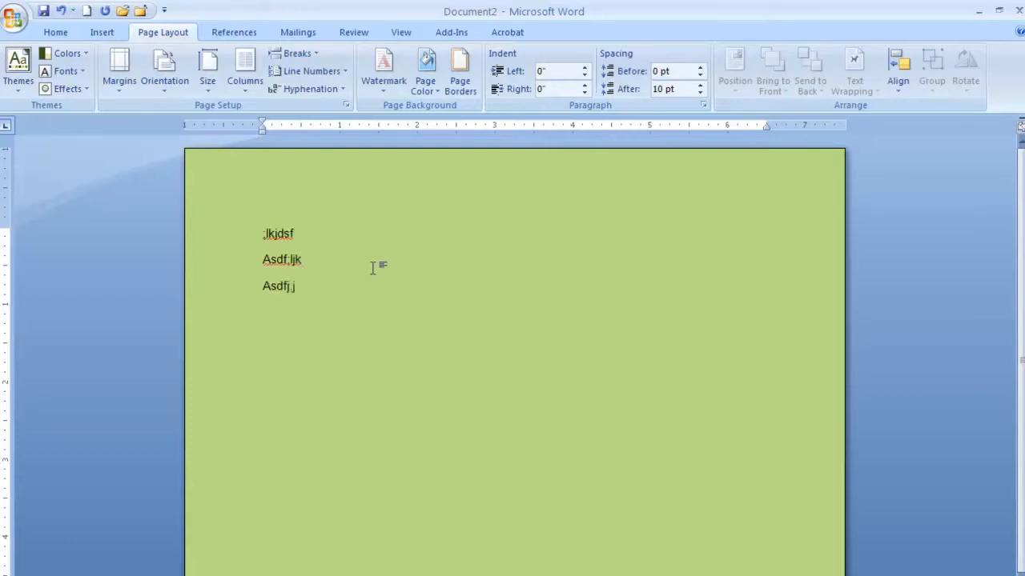
pyautogui.write('asd;lfj')
pyautogui.moveTo(458, 284); pyautogui.dragTo(253, 233)
pyautogui.press('Delete')
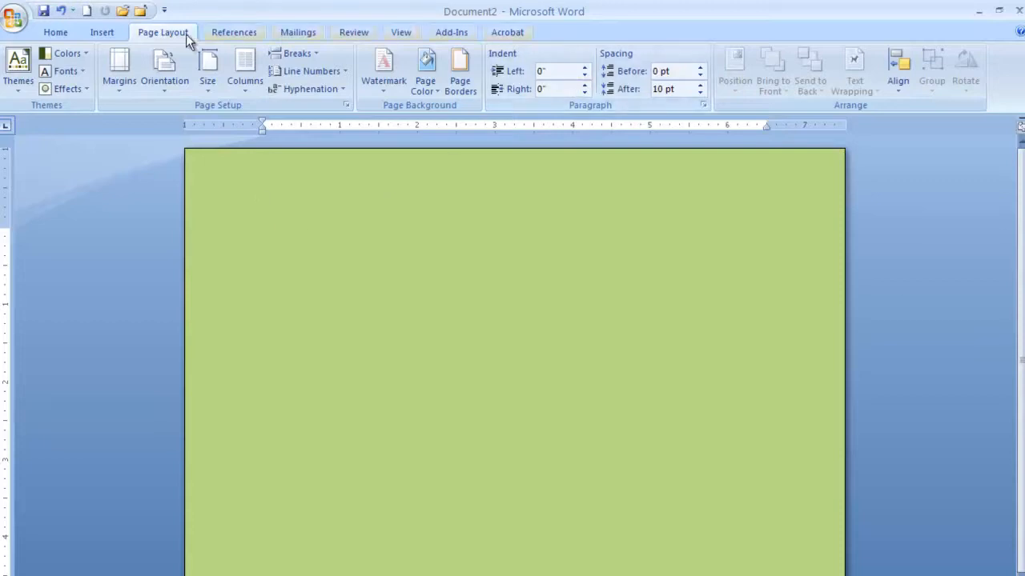
# - Insert WordArt in the plain outlined style with the text "Social Media Reality Check", keeping the Arial Black font at size 36
pyautogui.click(100, 32)
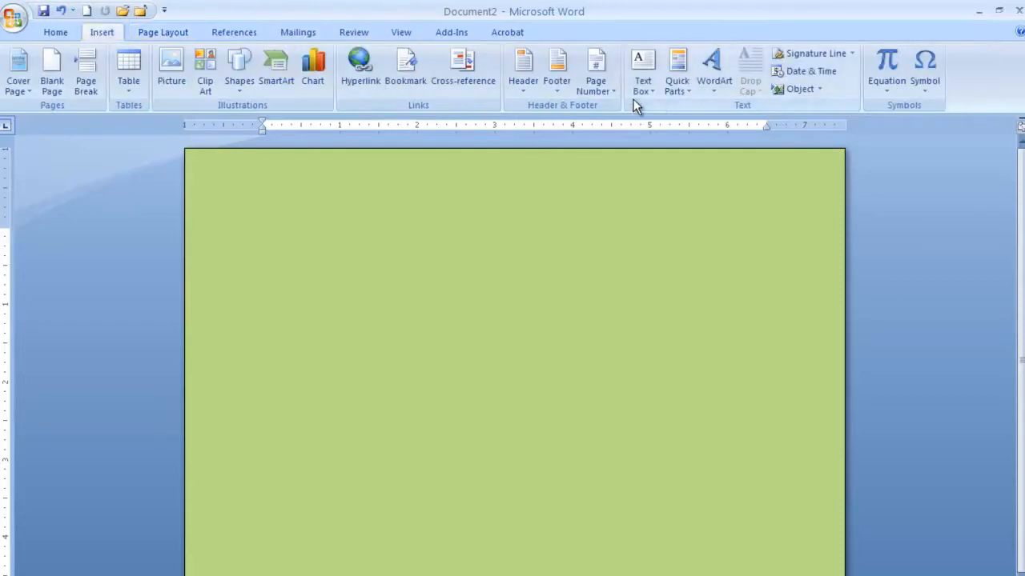
pyautogui.click(715, 66)
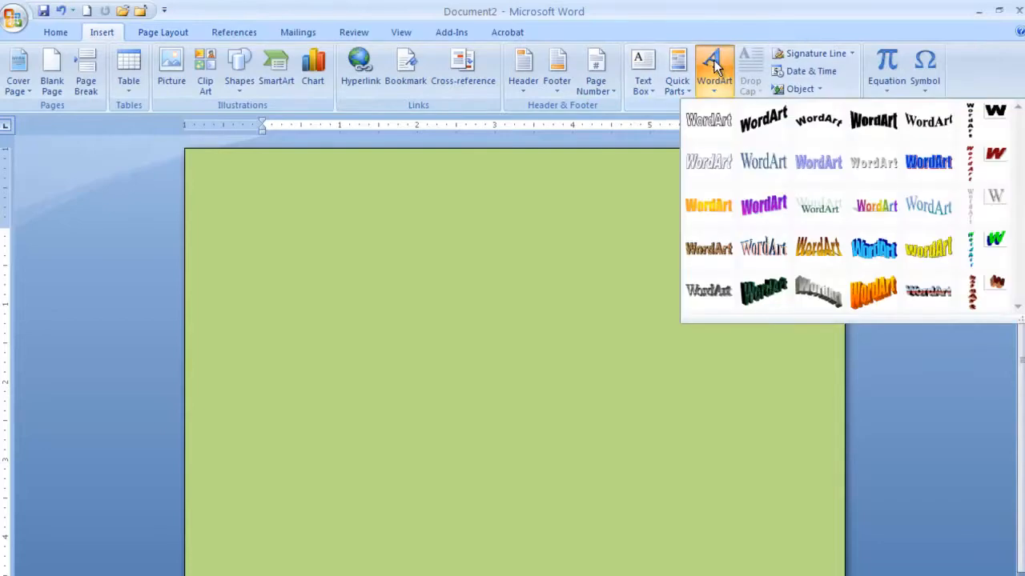
pyautogui.click(703, 136)
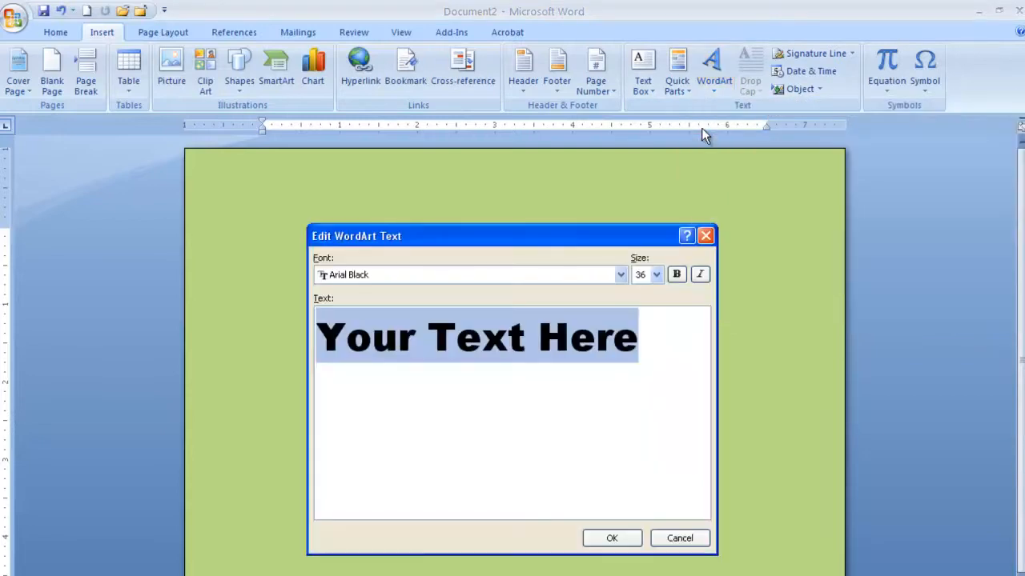
pyautogui.write('Soci')
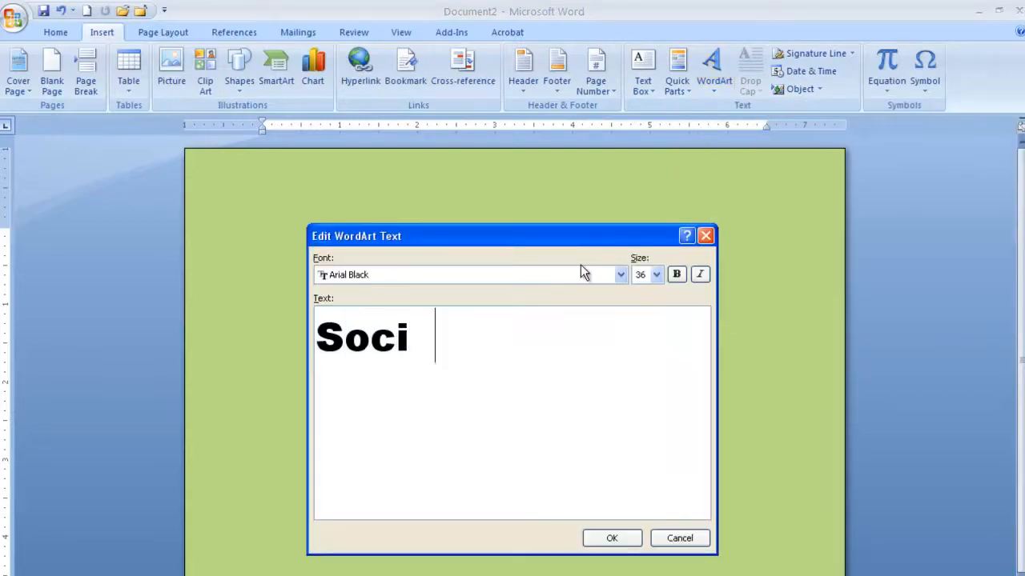
pyautogui.write('al Media Rea')
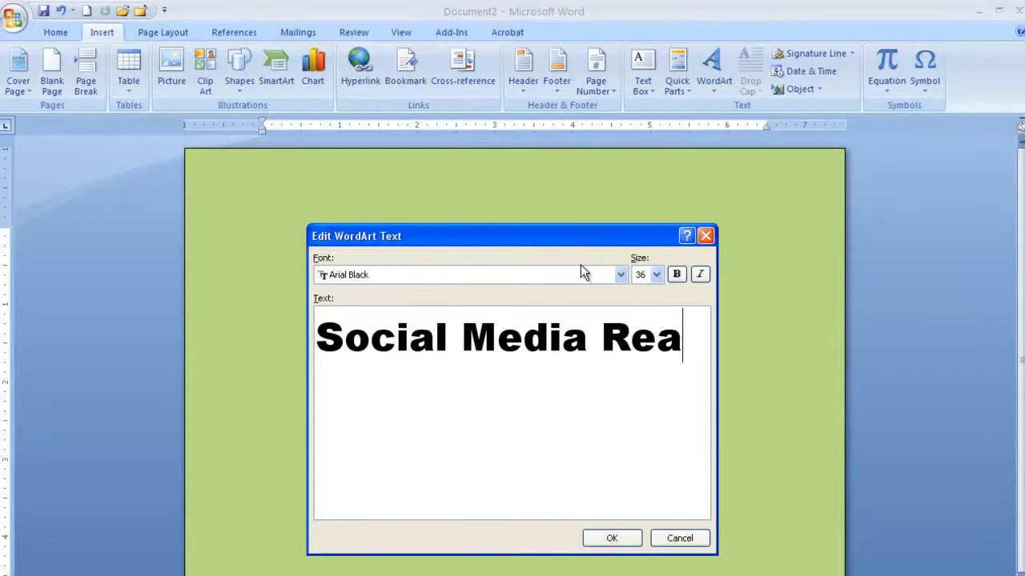
pyautogui.write('lity Check')
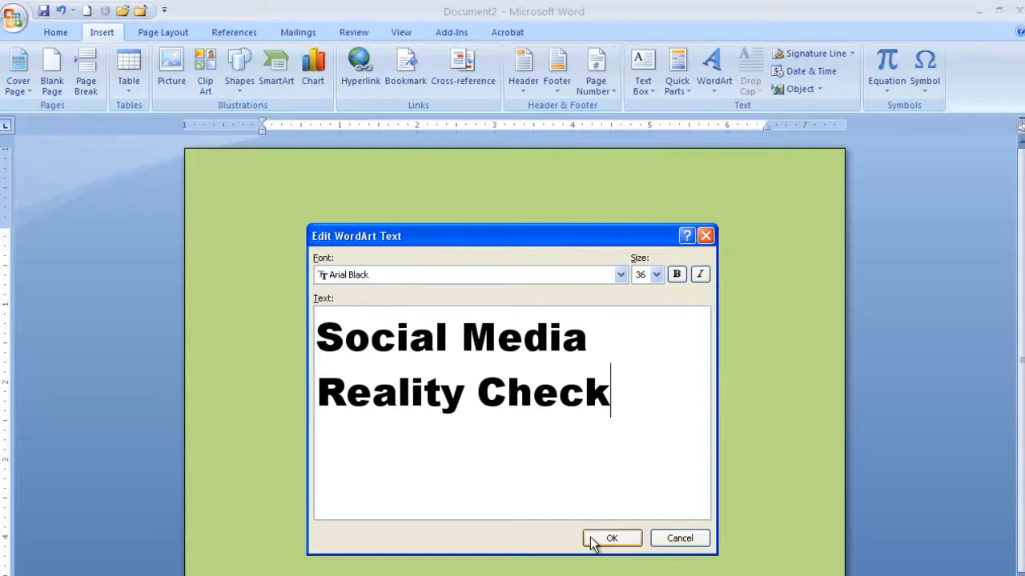
pyautogui.click(620, 275)
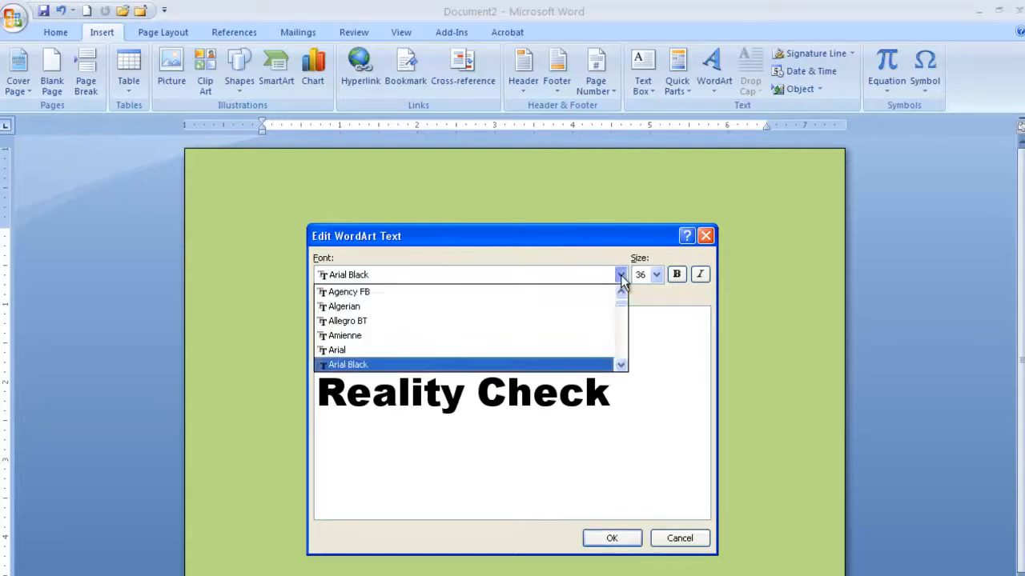
pyautogui.scroll(-3, 481, 340)
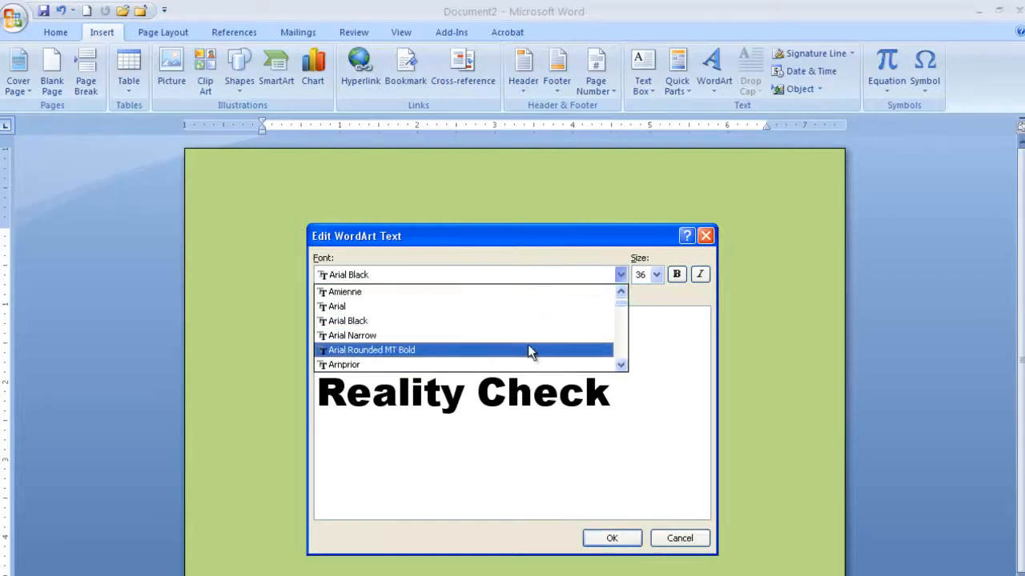
pyautogui.click(605, 438)
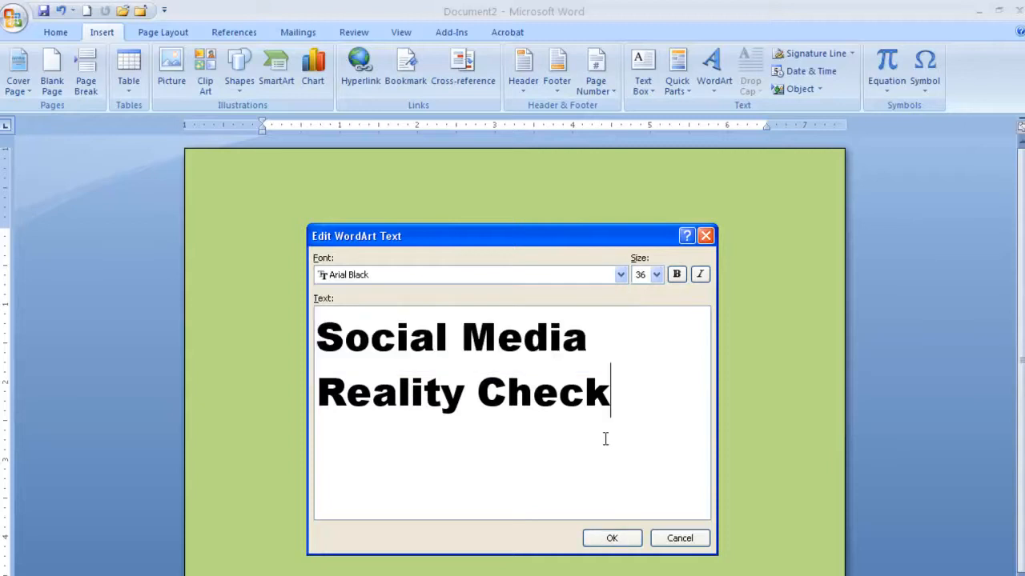
pyautogui.click(634, 541)
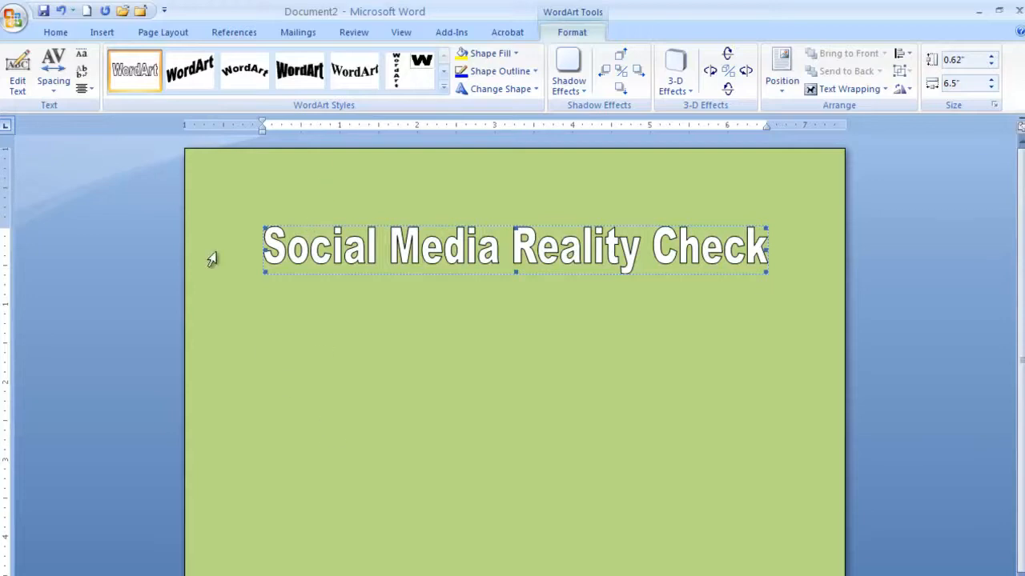
pyautogui.write('sadf')
pyautogui.press('BackSpace')
pyautogui.press('BackSpace')
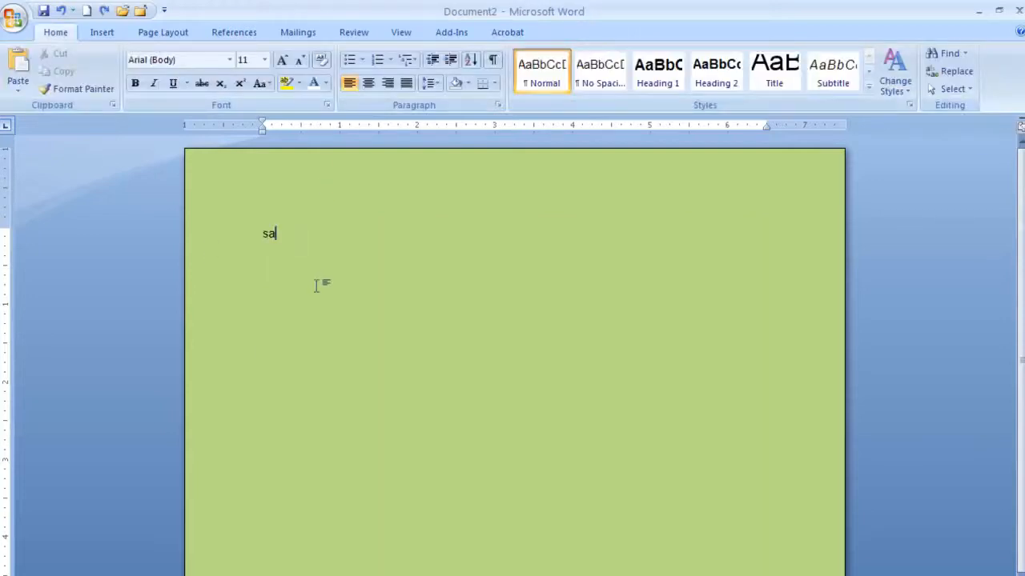
pyautogui.hotkey('ctrl', 'z')
pyautogui.click(296, 317)
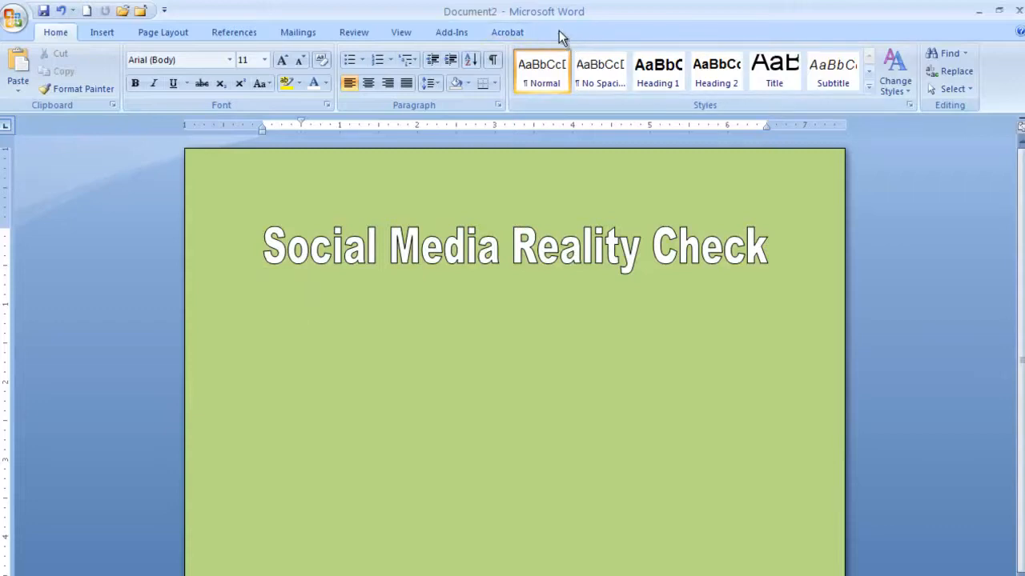
# - Try a black WordArt style and a blue style with a red shadow on the title, and undo both
pyautogui.click(453, 233)
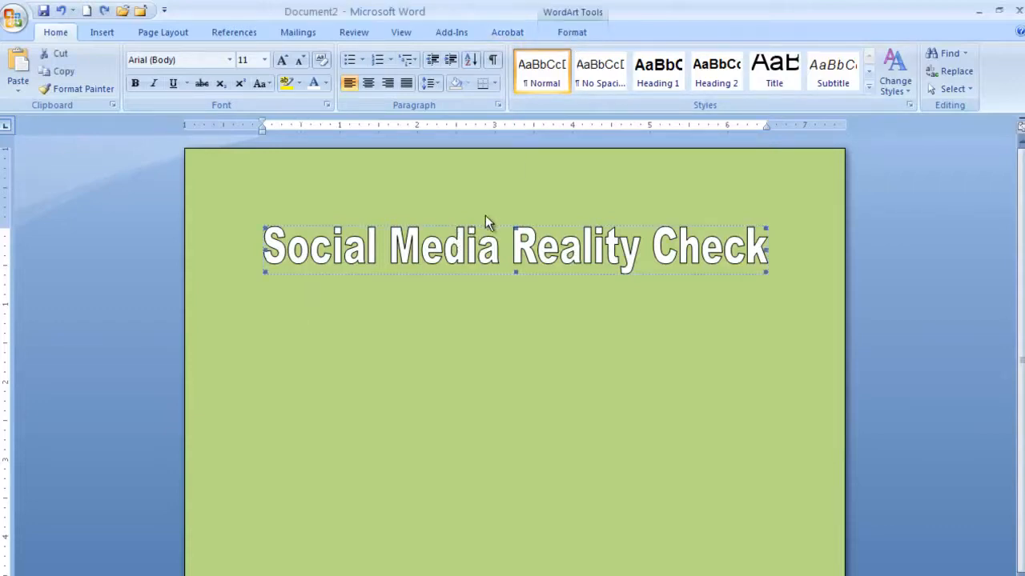
pyautogui.click(569, 35)
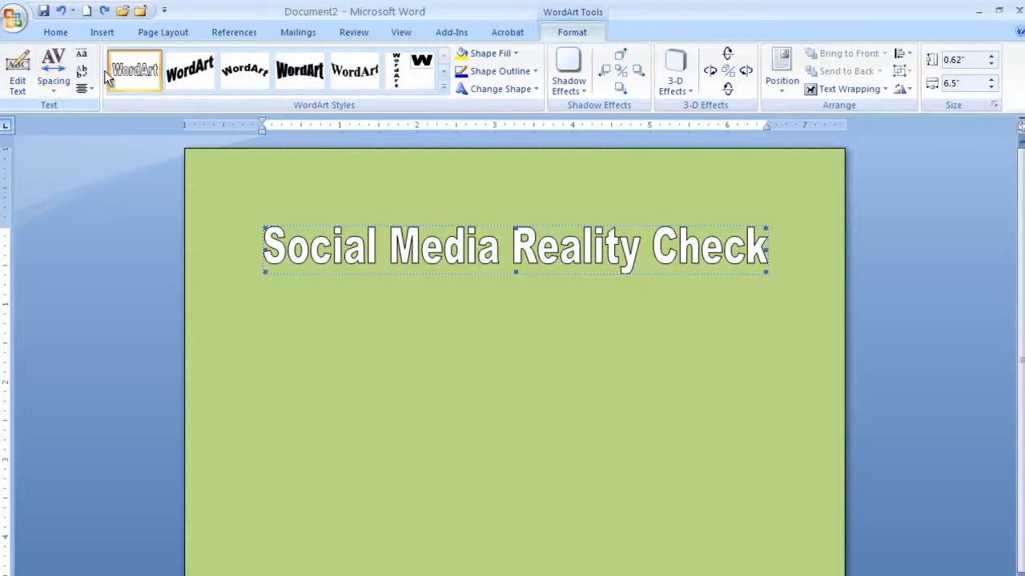
pyautogui.click(293, 83)
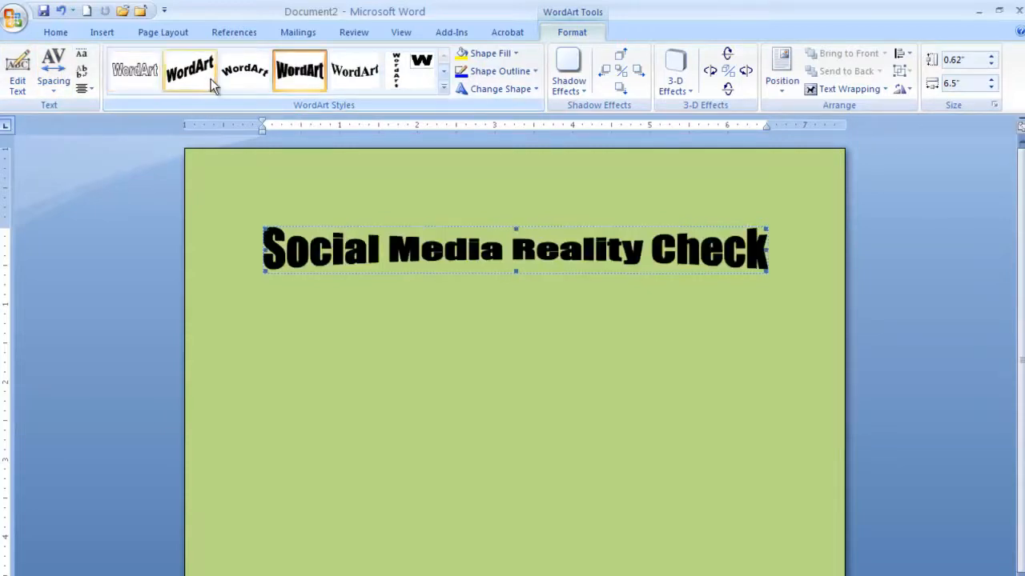
pyautogui.click(441, 87)
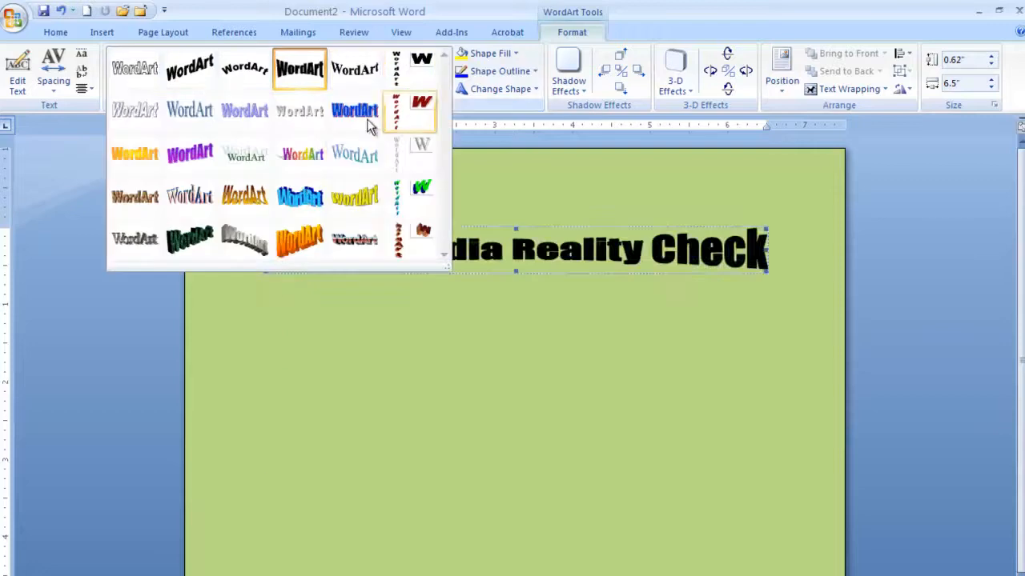
pyautogui.click(355, 111)
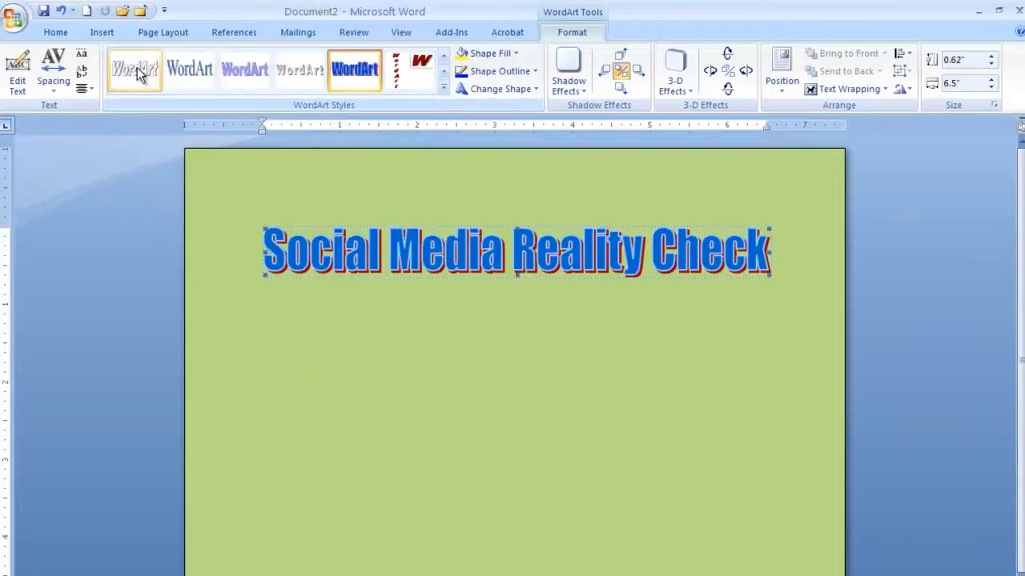
pyautogui.scroll(2, 279, 89)
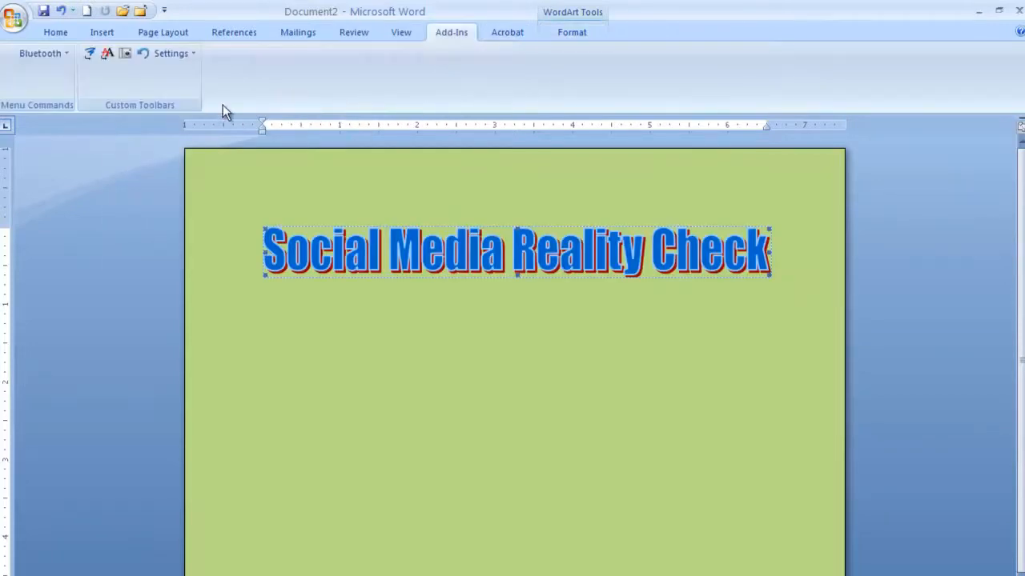
pyautogui.click(575, 36)
pyautogui.hotkey('ctrl', 'z')
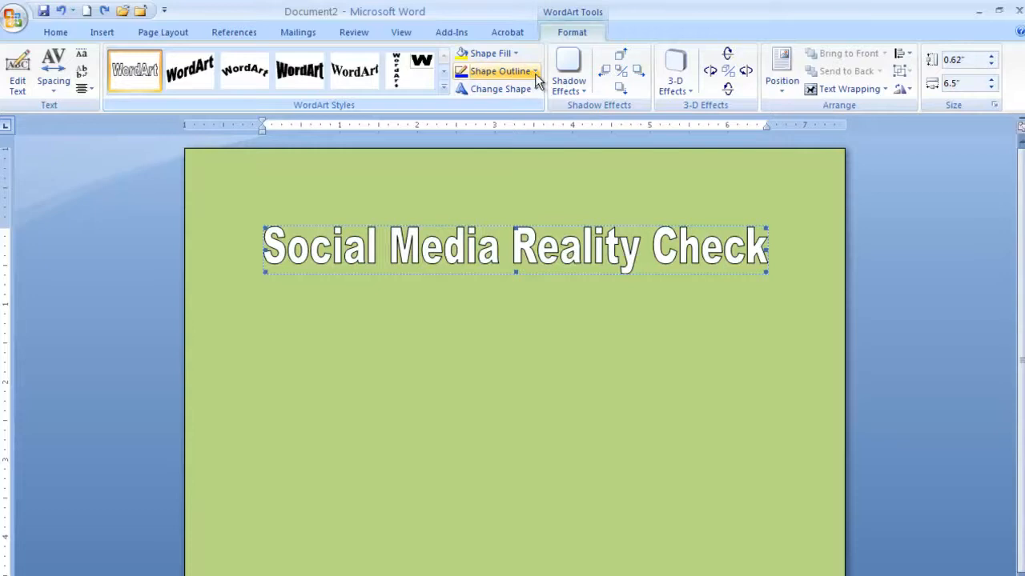
# - Remove the shape outline from the "Social Media Reality Check" WordArt
pyautogui.click(534, 73)
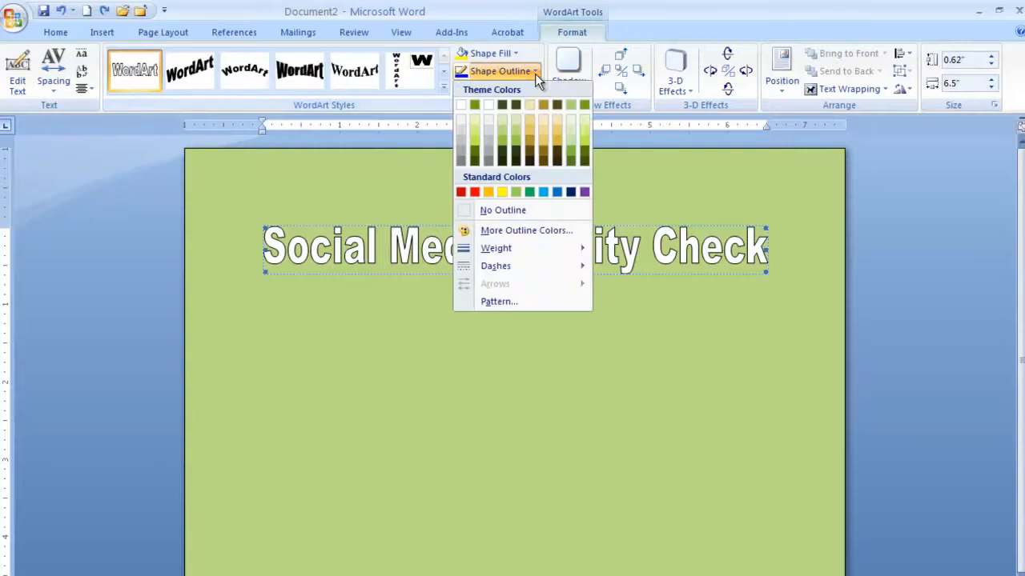
pyautogui.click(508, 210)
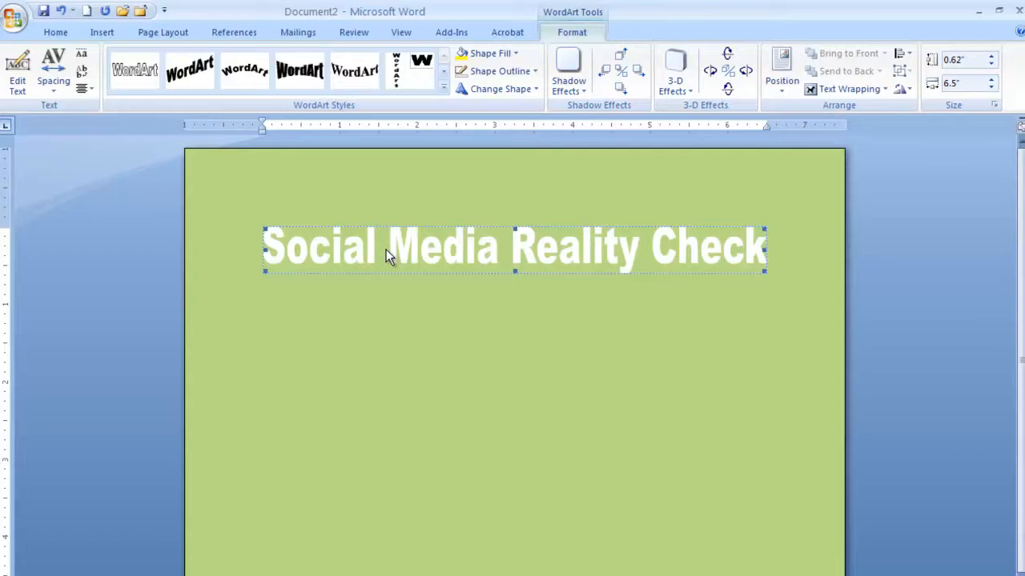
# - Add the filler line "Adsfasdfasdfasdfasdf" with blank space above the WordArt title and "asdf" on a new line below it
pyautogui.click(270, 207)
pyautogui.write('adsfasdfasdfasdfasdf')
pyautogui.press('Return')
pyautogui.press('Return')
pyautogui.press('Return')
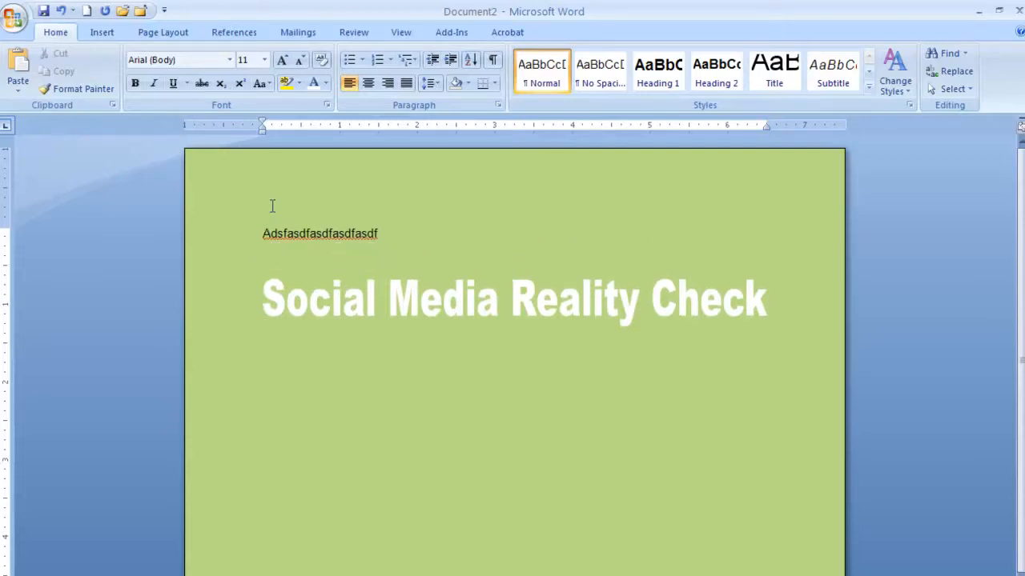
pyautogui.click(808, 326)
pyautogui.press('Return')
pyautogui.write('asdf')
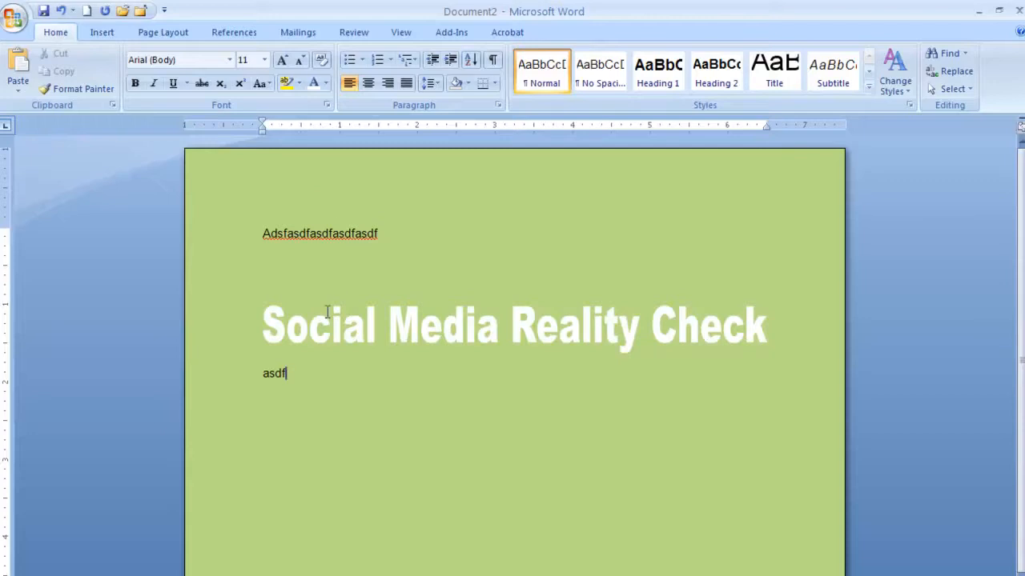
# - Set the "Social Media Reality Check" WordArt's text wrapping to In Front of Text and move it above the filler line
pyautogui.moveTo(384, 229); pyautogui.dragTo(247, 238)
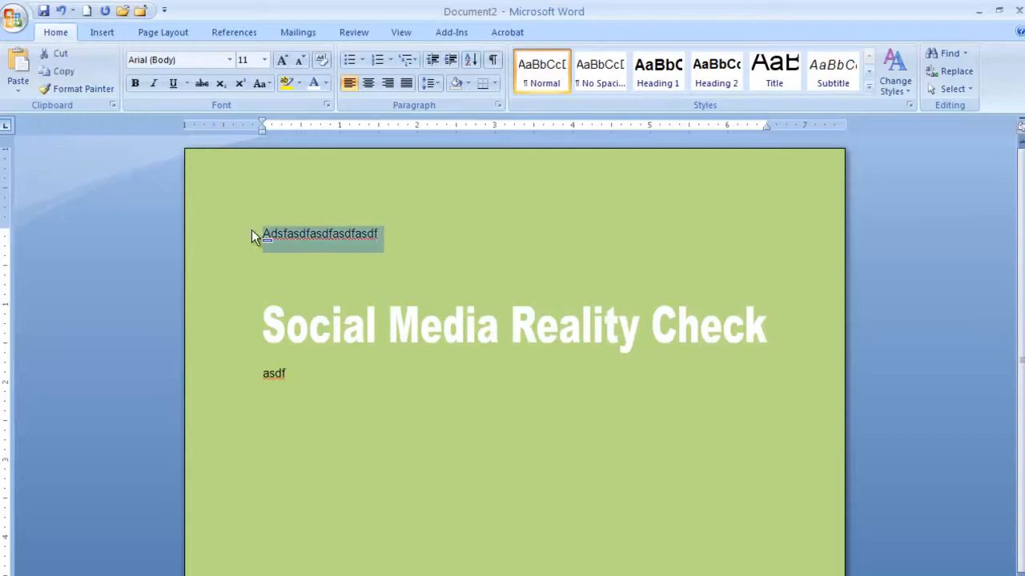
pyautogui.click(503, 336)
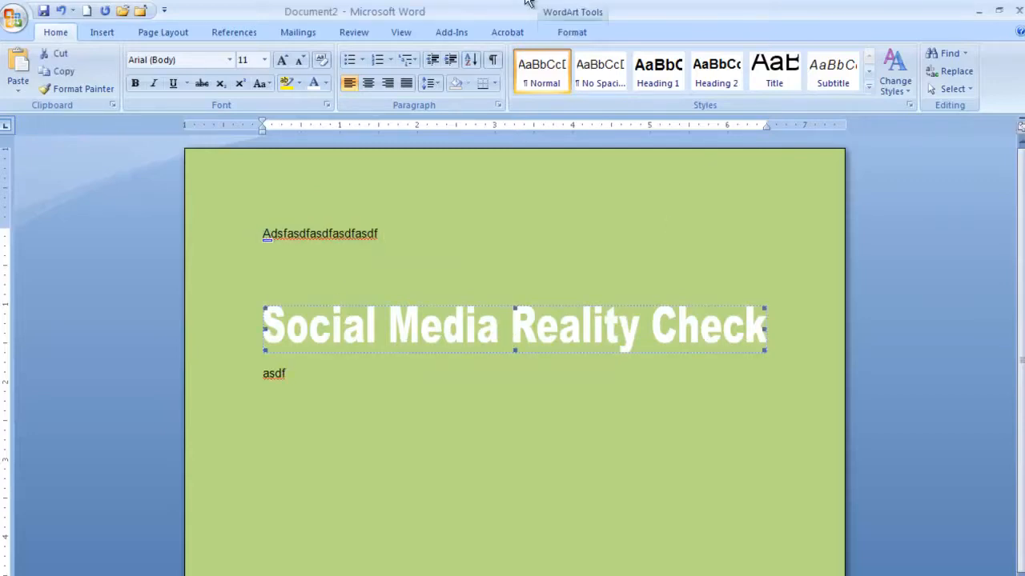
pyautogui.click(569, 33)
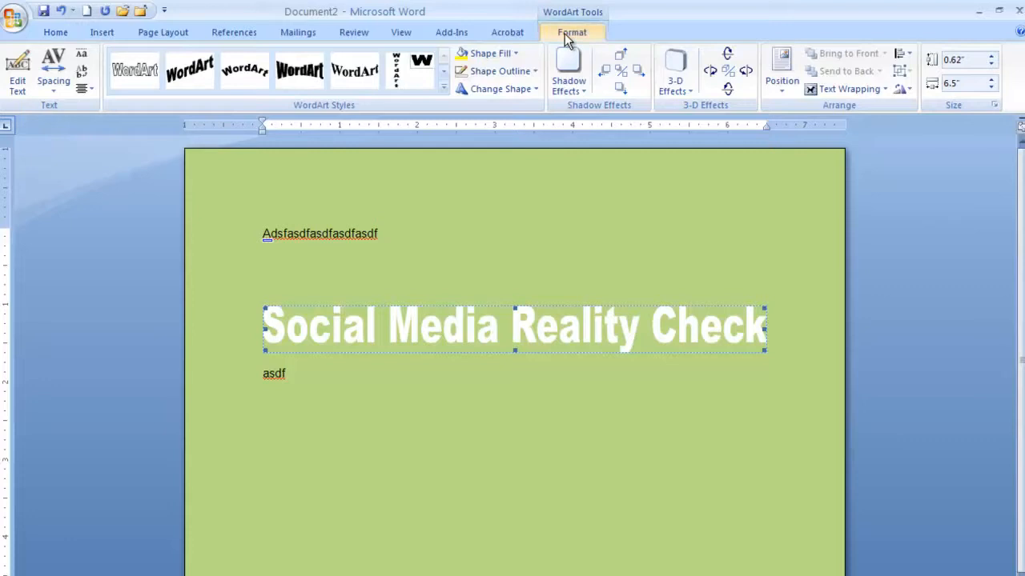
pyautogui.click(837, 92)
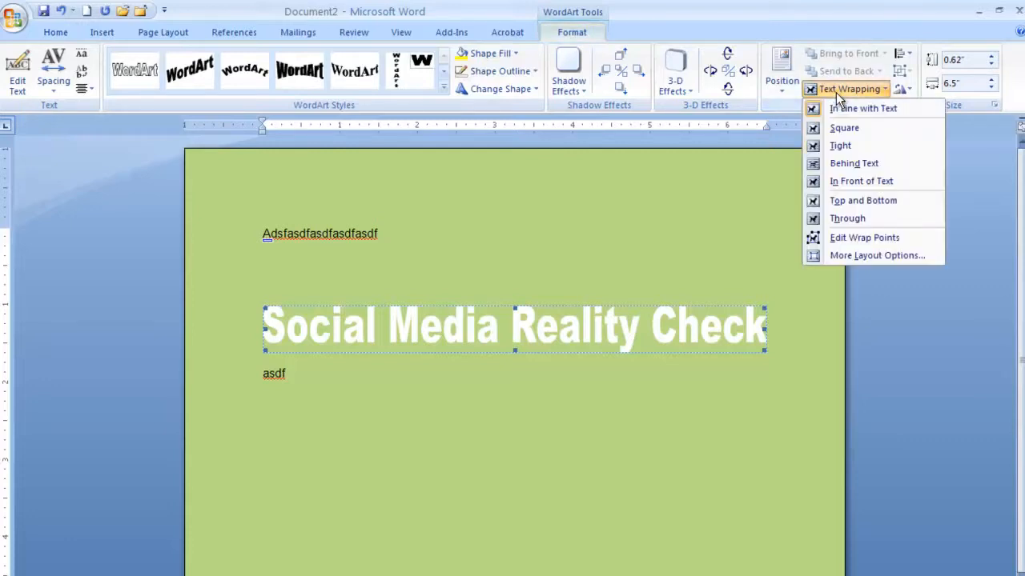
pyautogui.click(850, 182)
pyautogui.moveTo(464, 342); pyautogui.dragTo(450, 212)
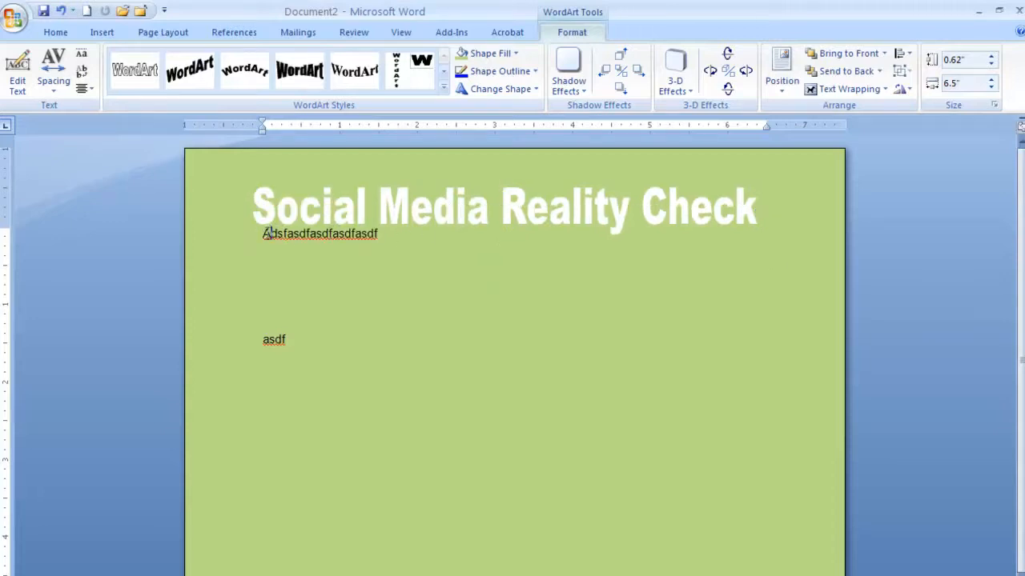
# - Try to delete the filler text beneath the WordArt title, and undo the deletion
pyautogui.click(267, 233)
pyautogui.moveTo(263, 233)
pyautogui.mouseDown()
pyautogui.moveTo(340, 365)
pyautogui.moveTo(291, 318)
pyautogui.moveTo(274, 245)
pyautogui.mouseUp()
pyautogui.press('Delete')
pyautogui.hotkey('ctrl', 'z')
pyautogui.click(312, 349)
pyautogui.press('Delete')
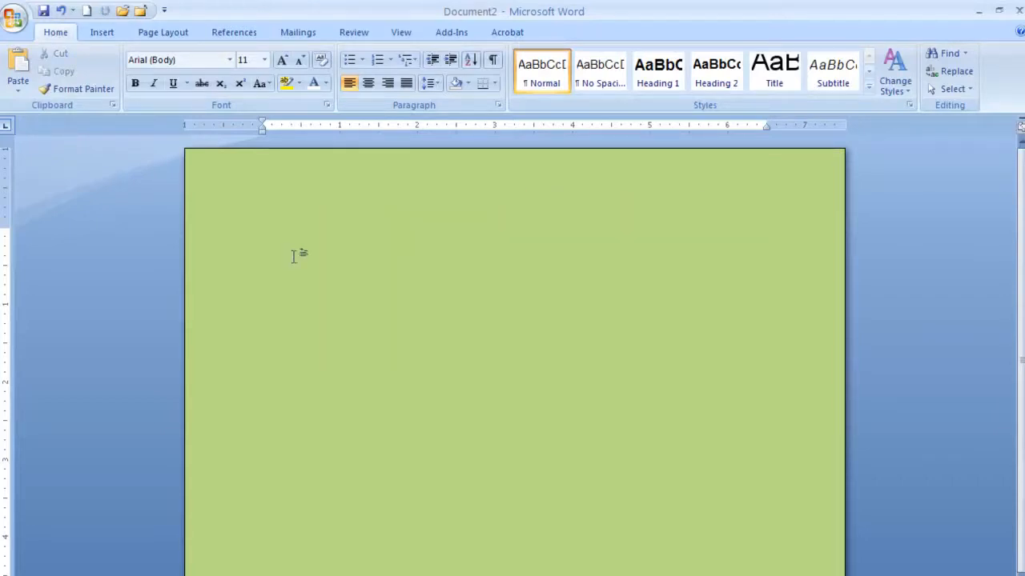
pyautogui.hotkey('ctrl', 'z')
# - Move the WordArt title down to the empty area of the page and delete all the filler text and blank lines
pyautogui.click(348, 210)
pyautogui.moveTo(352, 207); pyautogui.dragTo(368, 503)
pyautogui.moveTo(305, 320); pyautogui.dragTo(267, 247)
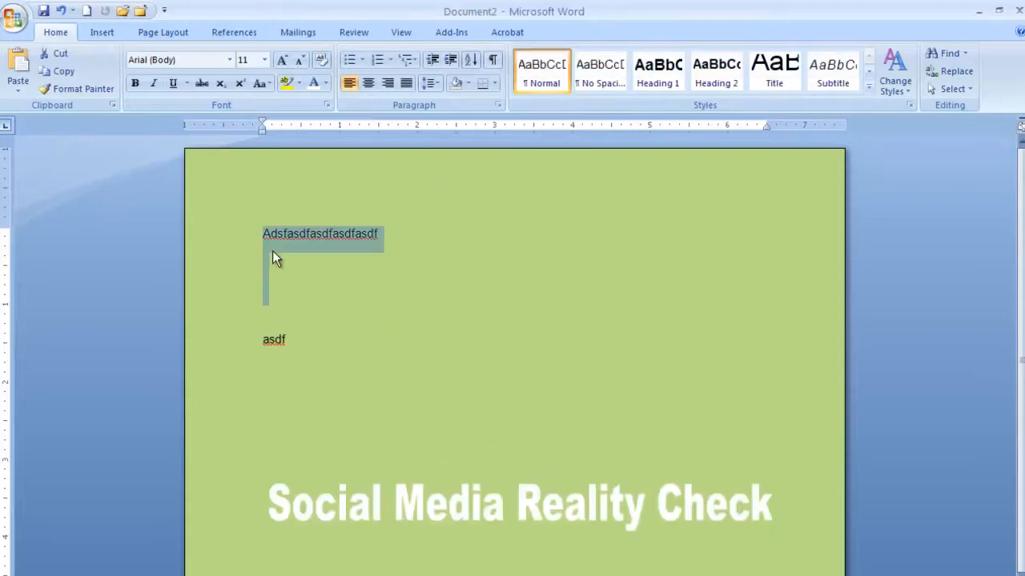
pyautogui.press('Delete')
pyautogui.press('Delete')
pyautogui.press('Delete')
pyautogui.press('Delete')
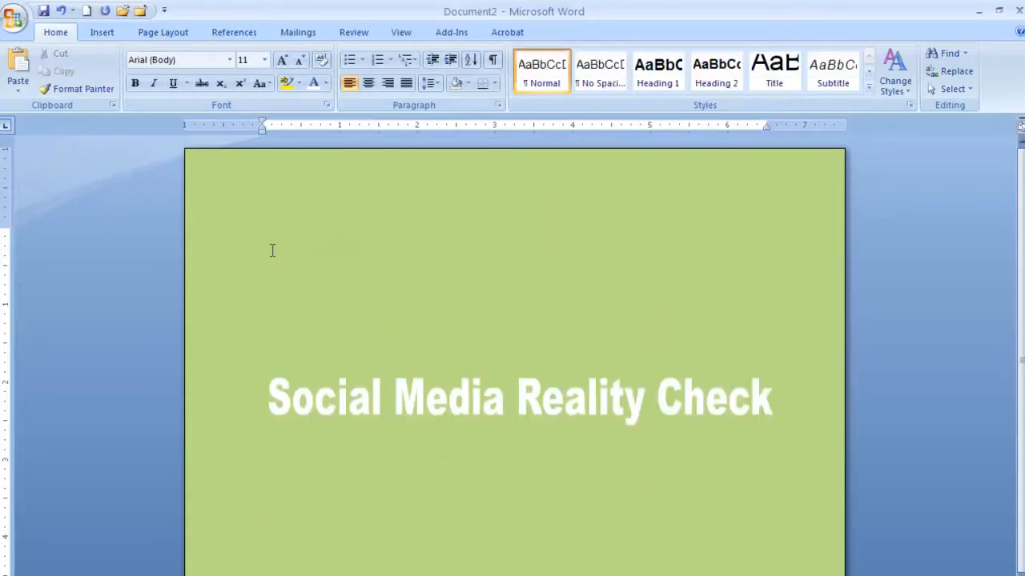
# - Move the "Social Media Reality Check" WordArt up to the upper margin of the page
pyautogui.click(419, 398)
pyautogui.moveTo(419, 398); pyautogui.dragTo(373, 211)
pyautogui.click(371, 379)
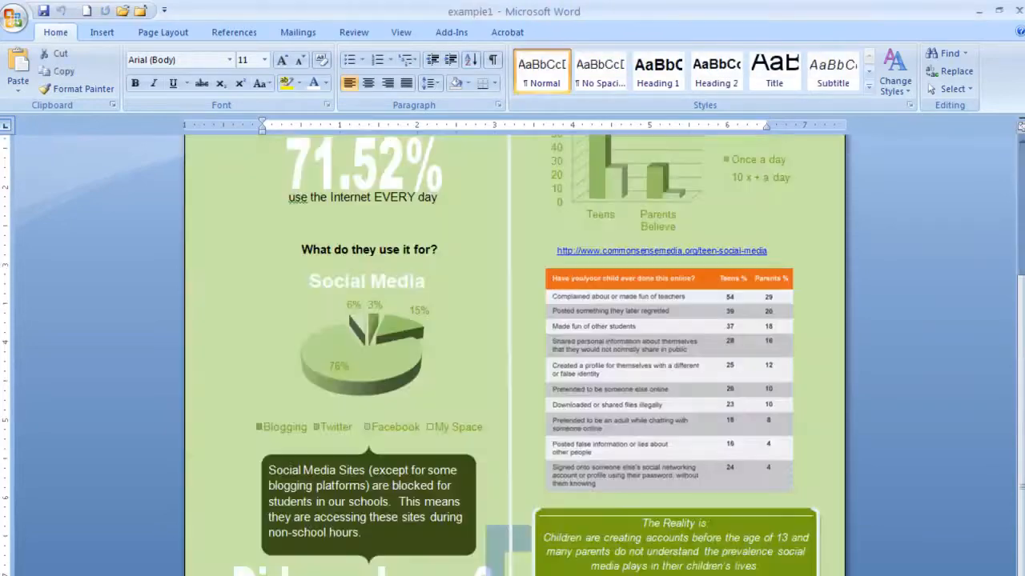
# - Copy the white checkmark picture beside the title in the example1 document and paste it into Document2
pyautogui.scroll(5, 752, 572)
pyautogui.click(779, 185)
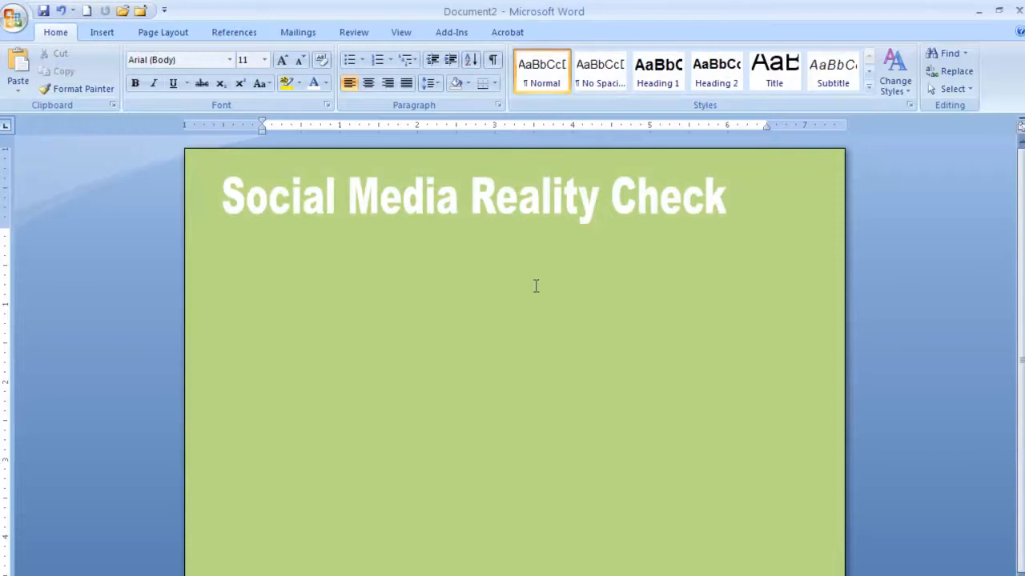
pyautogui.hotkey('ctrl', 'v')
pyautogui.click(716, 284)
pyautogui.click(762, 204)
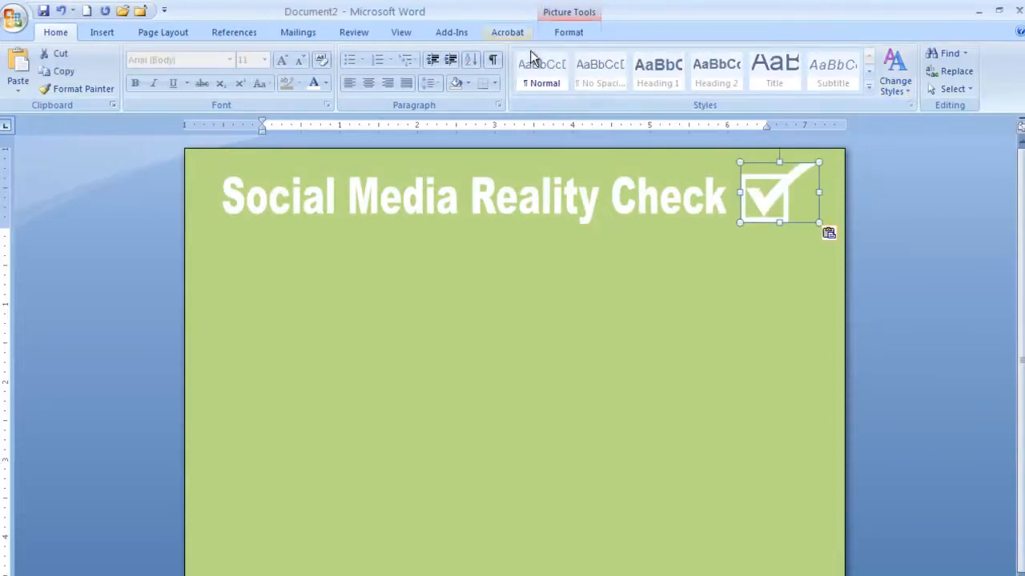
# - Set the checkmark picture's text wrapping to Behind Text and position it just after the word "Check" in the title
pyautogui.click(570, 35)
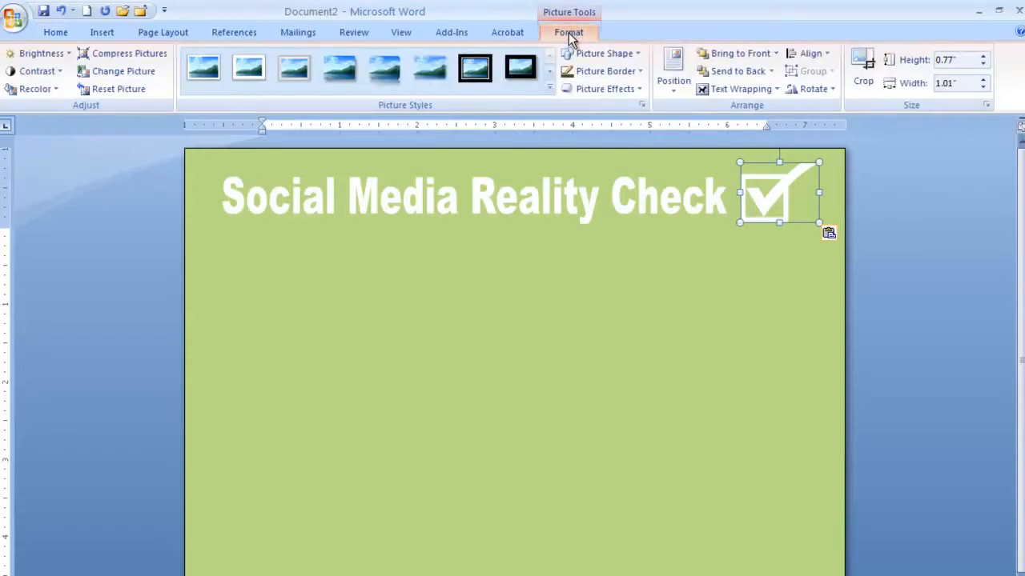
pyautogui.click(749, 91)
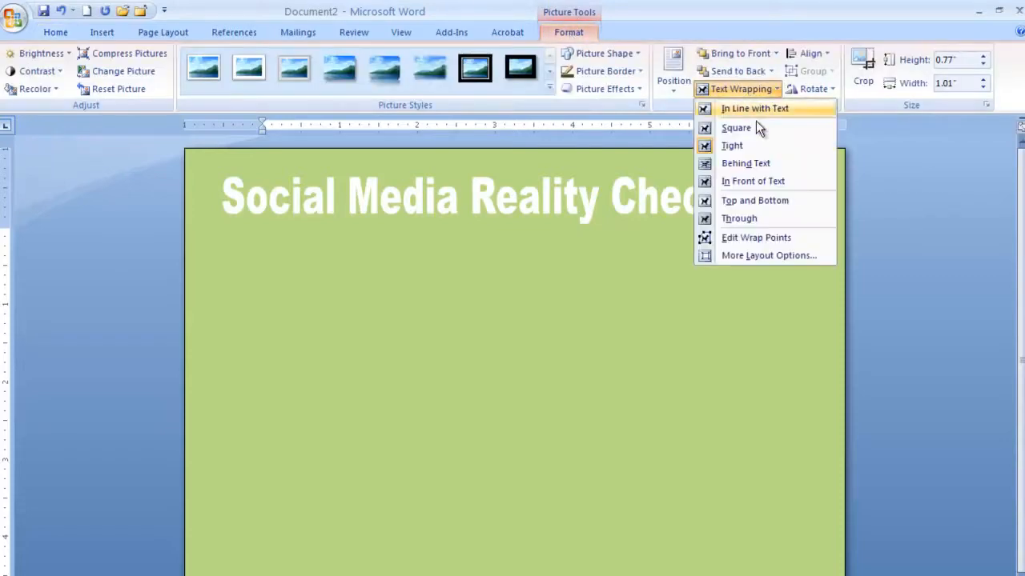
pyautogui.click(758, 164)
pyautogui.moveTo(770, 195); pyautogui.dragTo(793, 203)
pyautogui.hotkey('ctrl', 'z')
pyautogui.click(685, 226)
pyautogui.moveTo(666, 214); pyautogui.dragTo(766, 204)
pyautogui.click(590, 283)
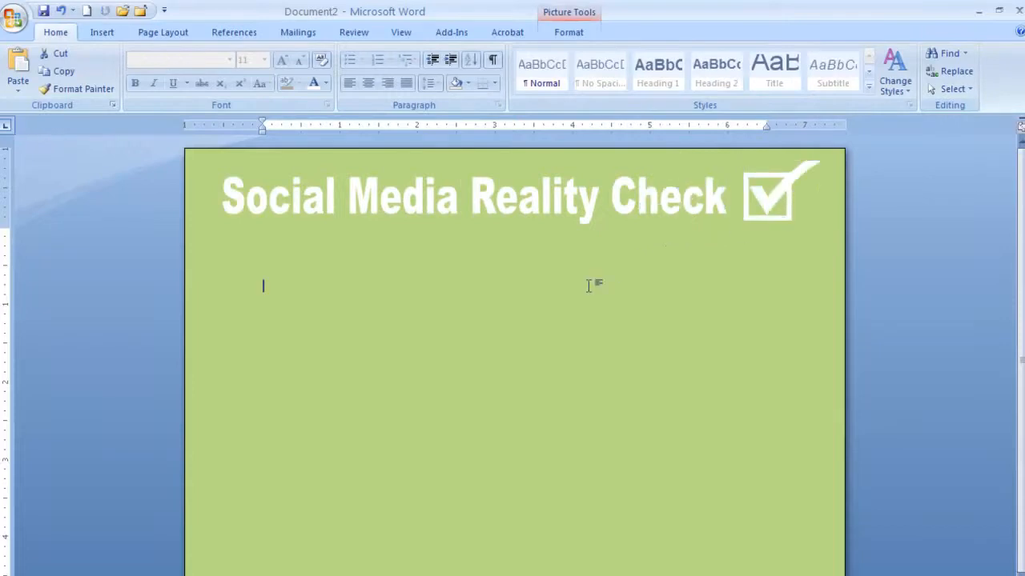
pyautogui.click(758, 200)
pyautogui.click(401, 277)
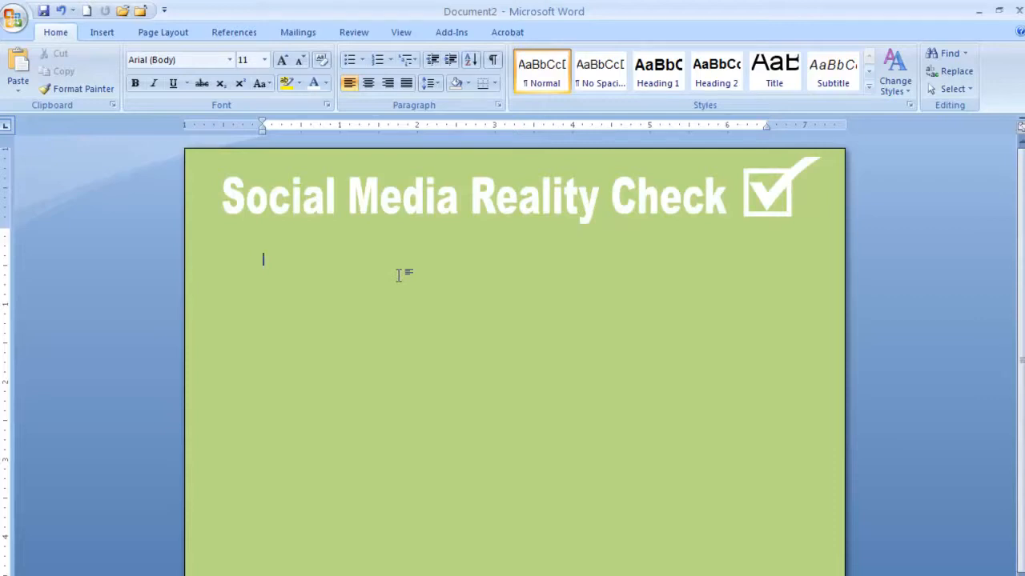
# - Insert a Simple Text Box reading "Total number of grade 6 students polled = 398" and widen it to about 3.54"
pyautogui.click(102, 32)
pyautogui.click(642, 76)
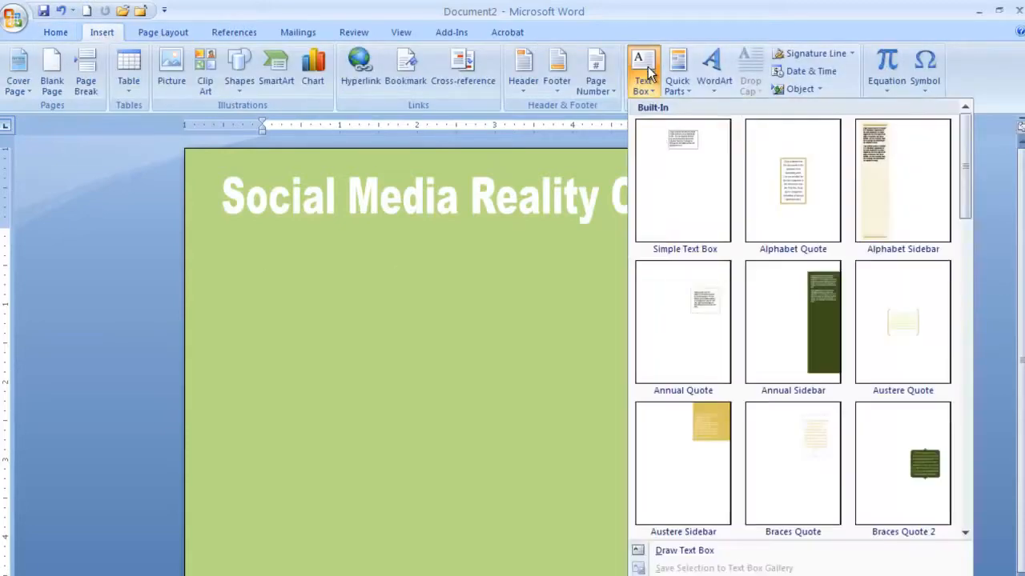
pyautogui.click(667, 141)
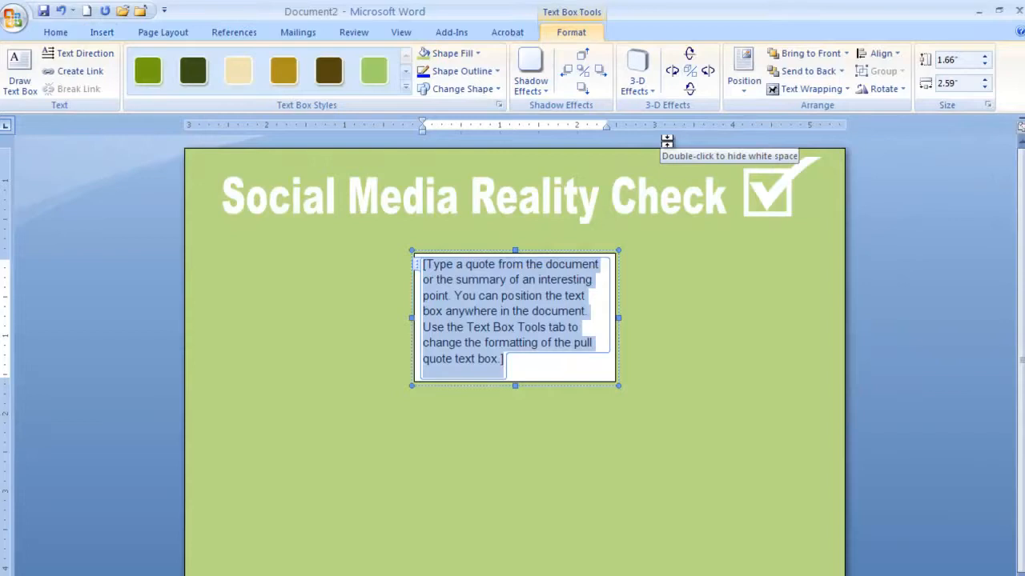
pyautogui.write('Total number of grade')
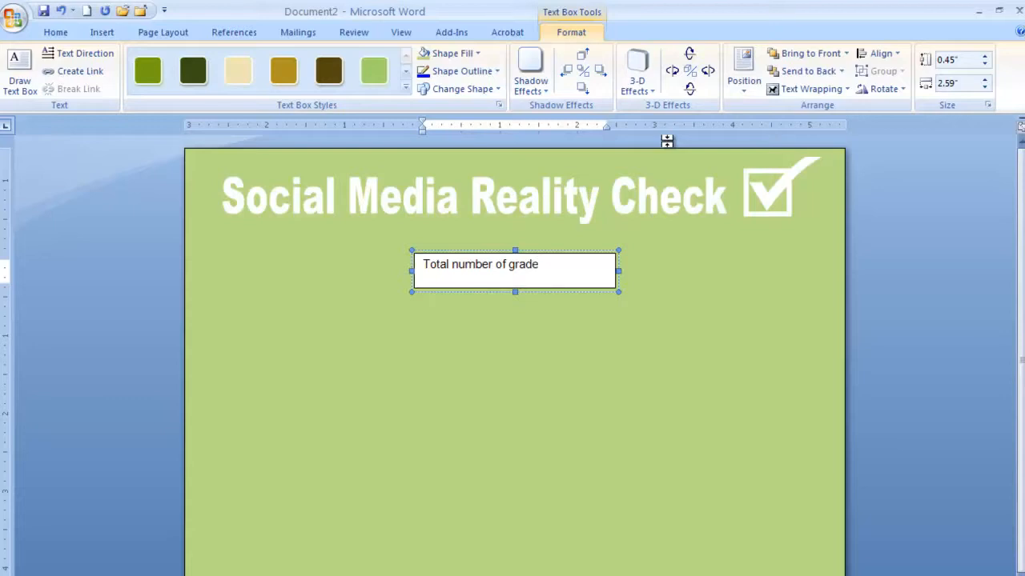
pyautogui.write(' 6 students pl')
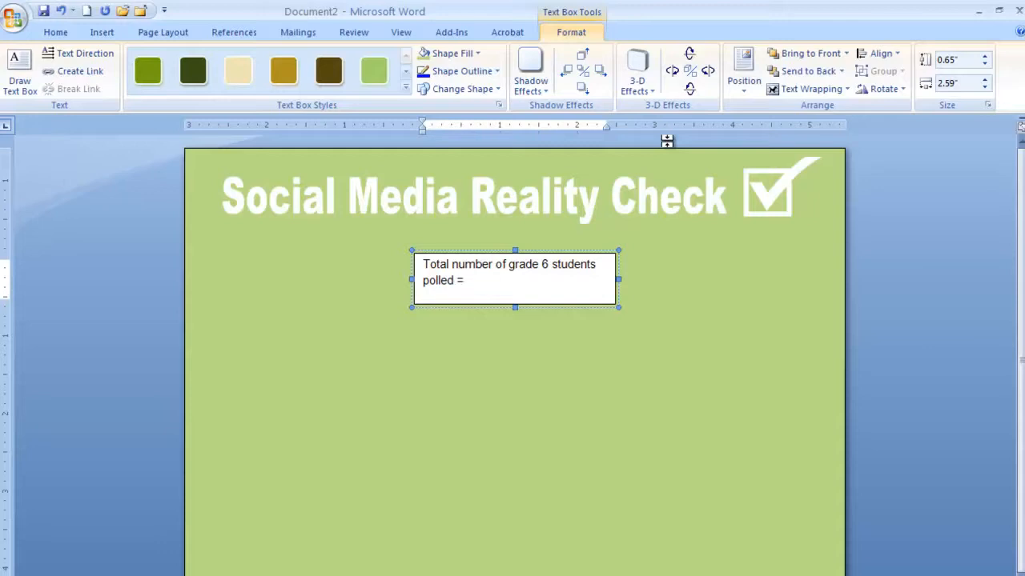
pyautogui.moveTo(618, 279); pyautogui.dragTo(664, 277)
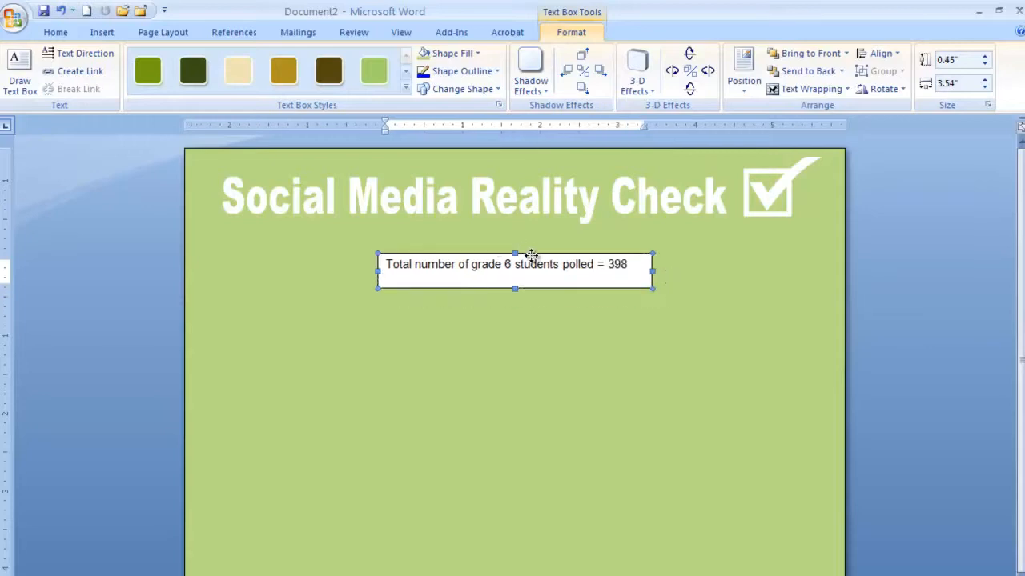
# - Set the text box's wrapping to In Front of Text and place it directly beneath the beginning of the title
pyautogui.moveTo(531, 255); pyautogui.dragTo(346, 251)
pyautogui.click(466, 296)
pyautogui.click(811, 89)
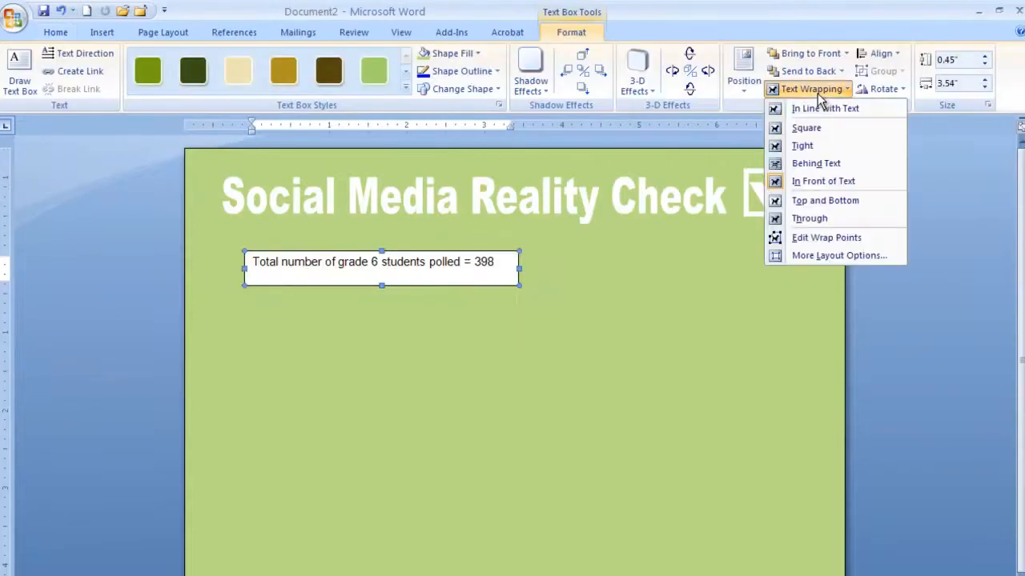
pyautogui.click(818, 186)
pyautogui.moveTo(431, 251); pyautogui.dragTo(414, 233)
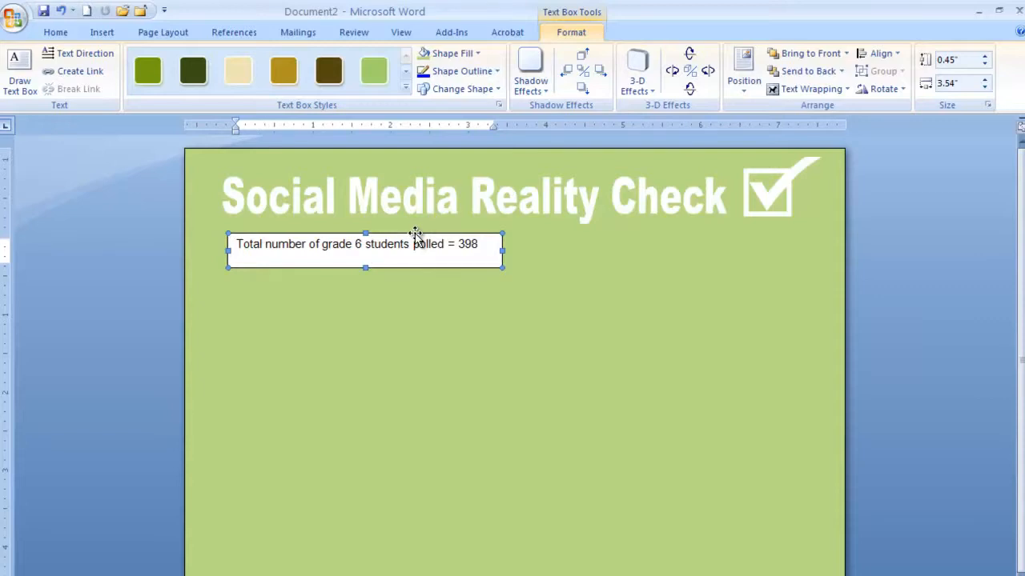
# - Change the text box's shape to a down arrow callout, enlarge it to about 1.13" high and position it slightly below the title
pyautogui.click(498, 89)
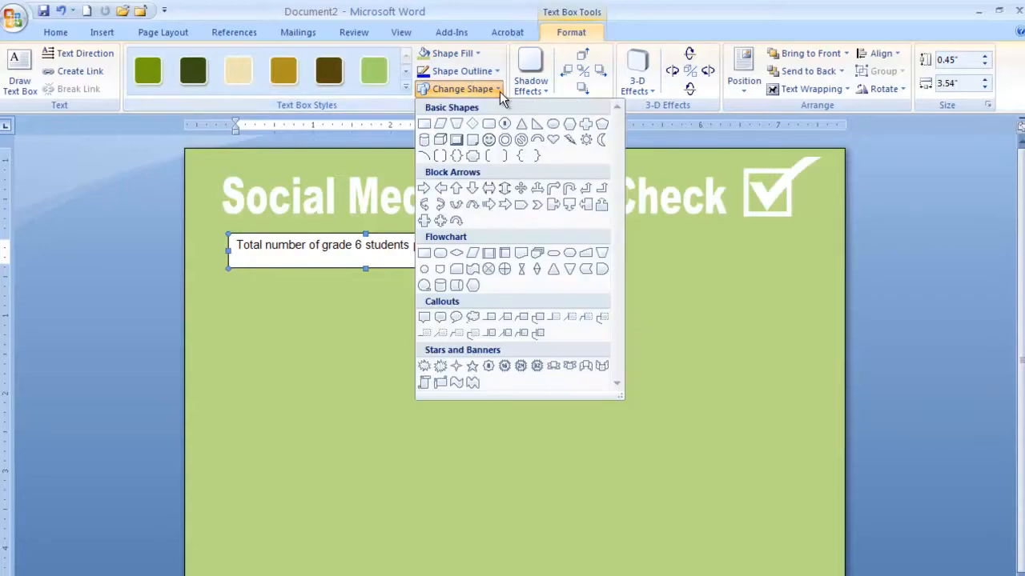
pyautogui.click(569, 203)
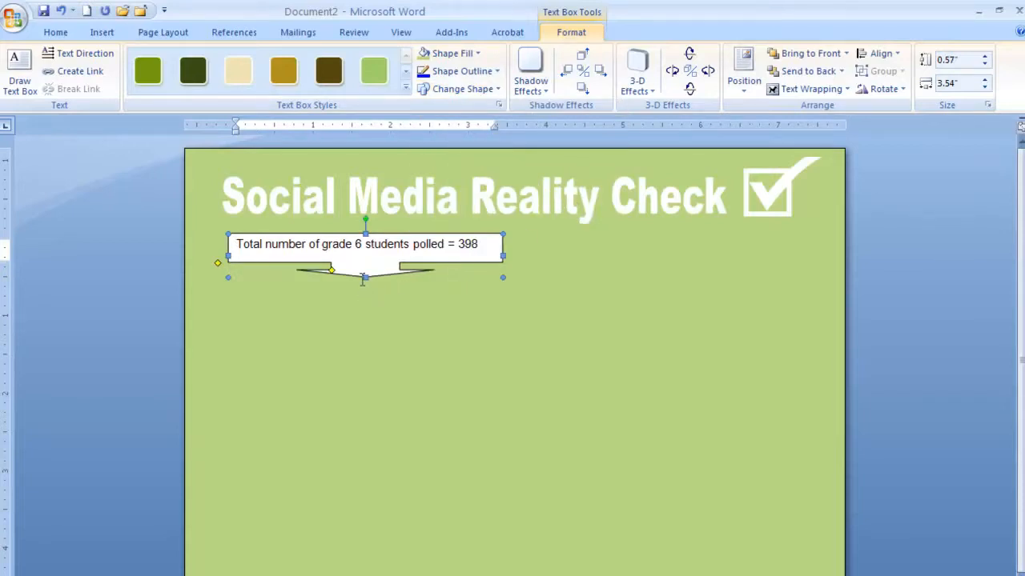
pyautogui.moveTo(363, 280); pyautogui.dragTo(364, 311)
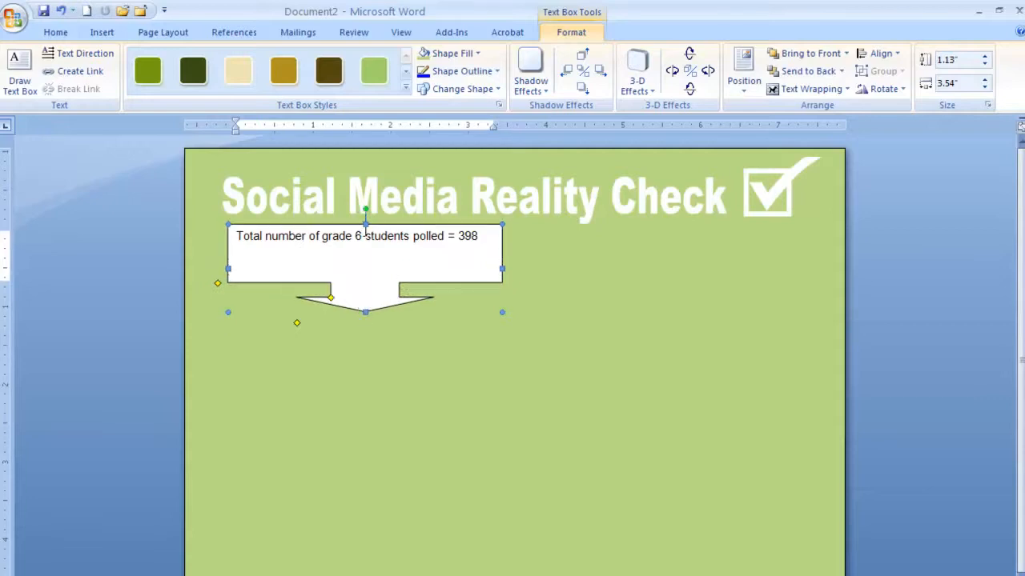
pyautogui.moveTo(355, 224); pyautogui.dragTo(349, 250)
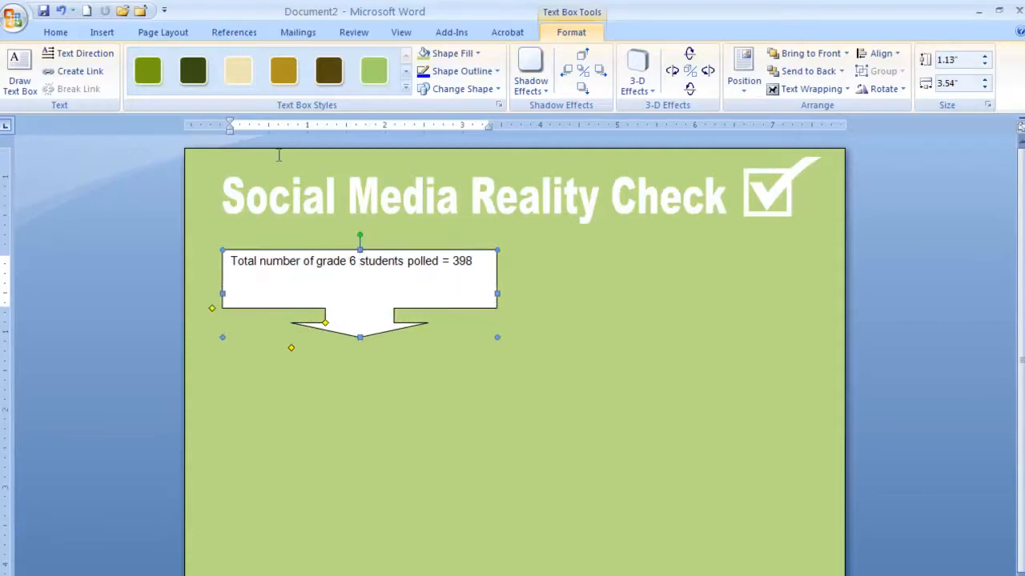
# - Apply the solid green, white-bordered style to the callout and make its text white and bold
pyautogui.click(407, 89)
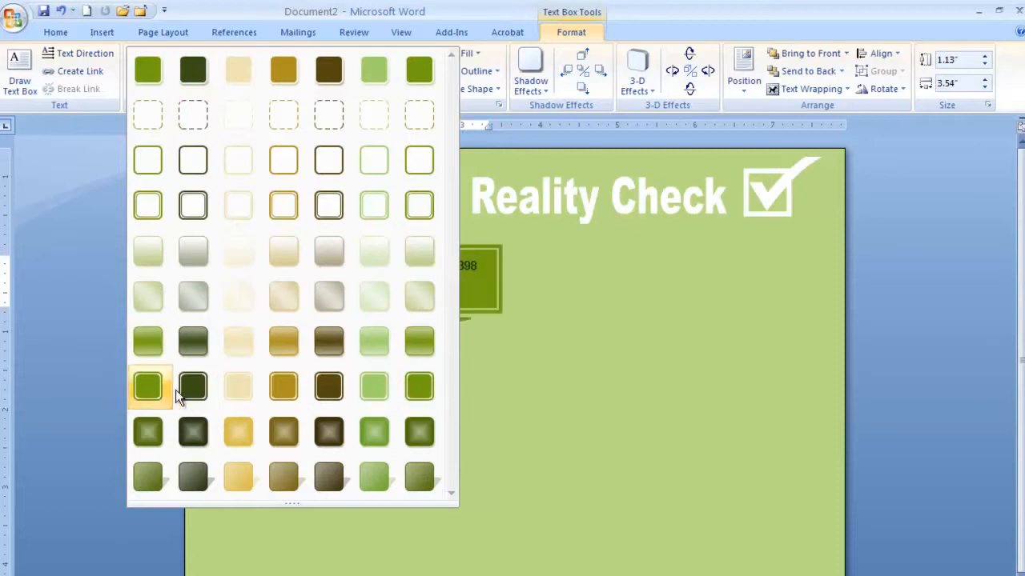
pyautogui.click(146, 70)
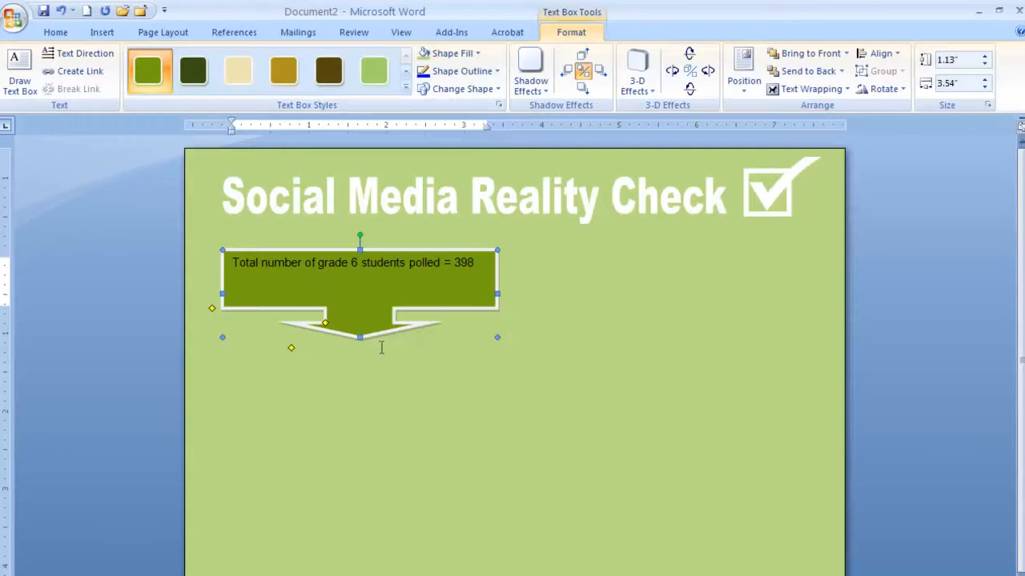
pyautogui.click(482, 263)
pyautogui.hotkey('ctrl', 'a')
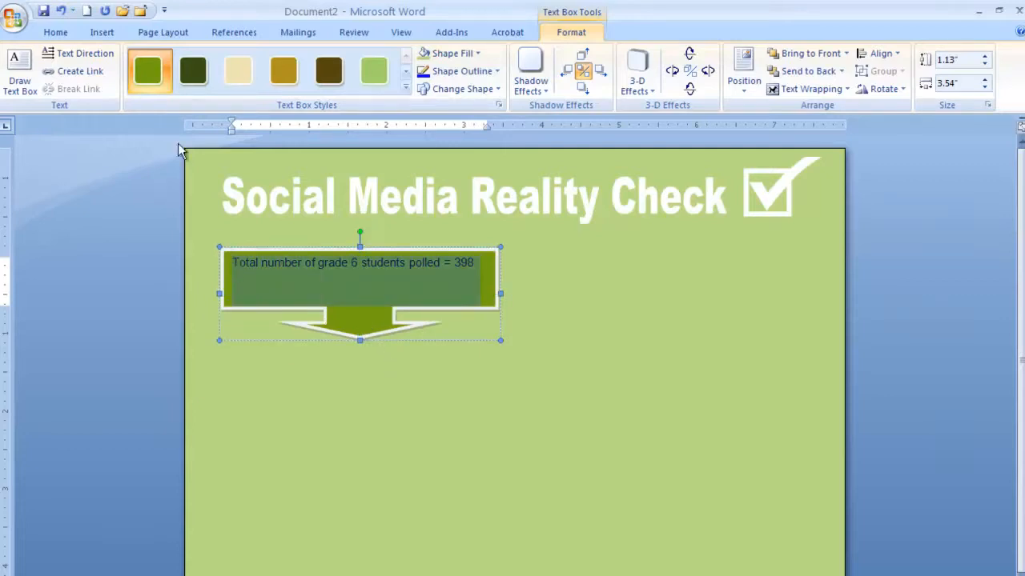
pyautogui.click(56, 32)
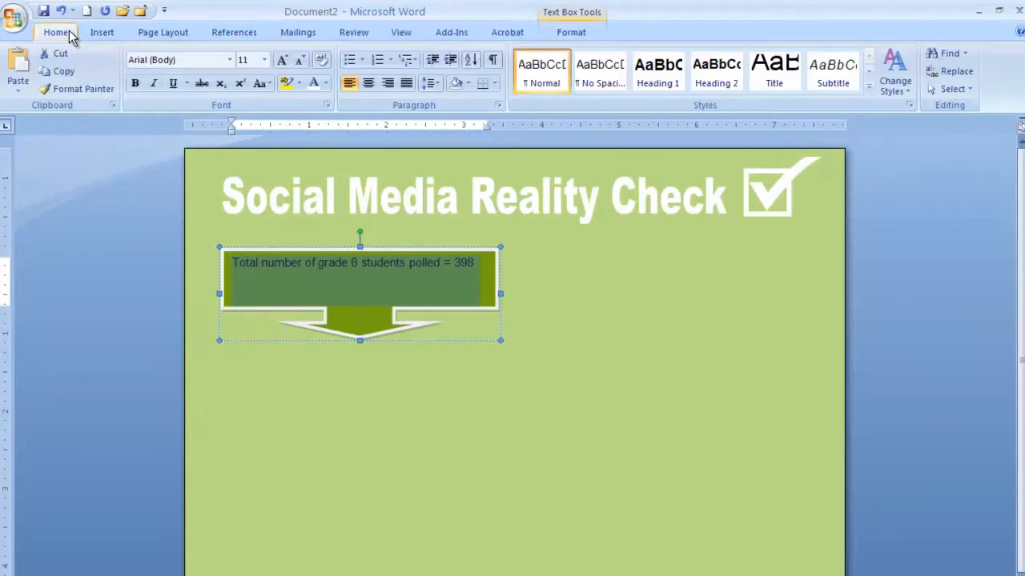
pyautogui.click(325, 83)
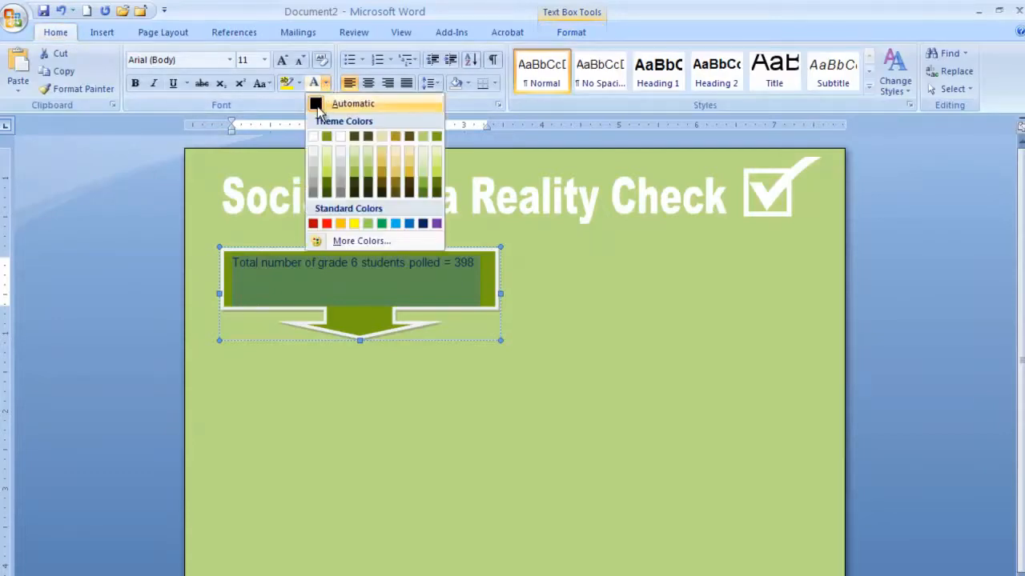
pyautogui.click(313, 136)
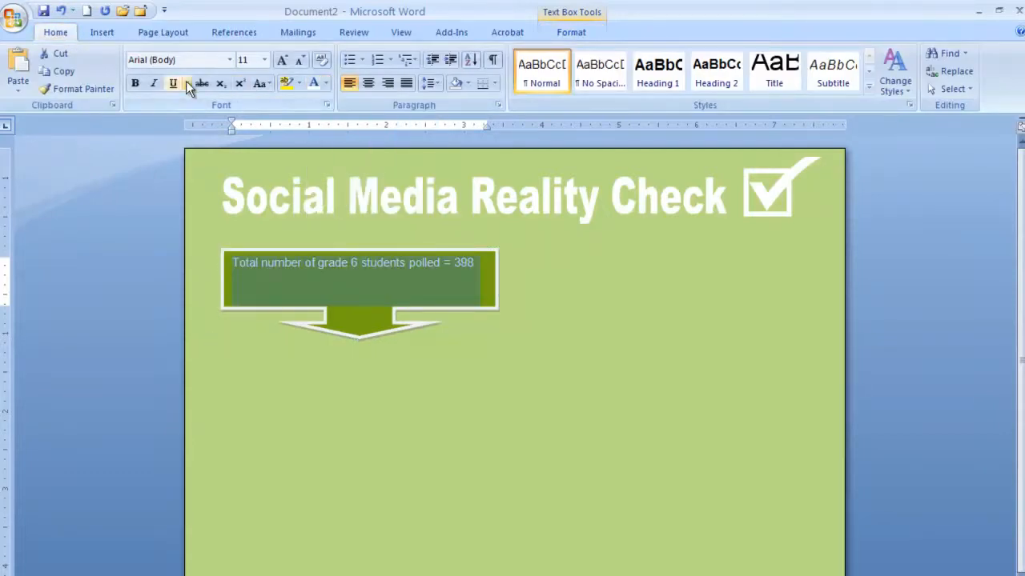
pyautogui.click(135, 83)
# - Widen the callout slightly so its text fits on one line, and center the text
pyautogui.moveTo(500, 293); pyautogui.dragTo(511, 293)
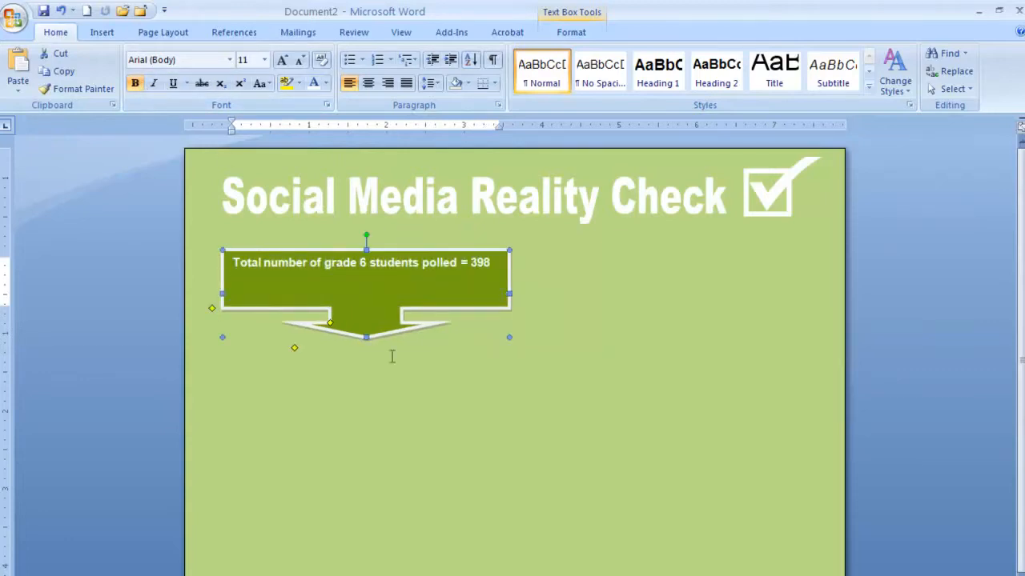
pyautogui.click(435, 250)
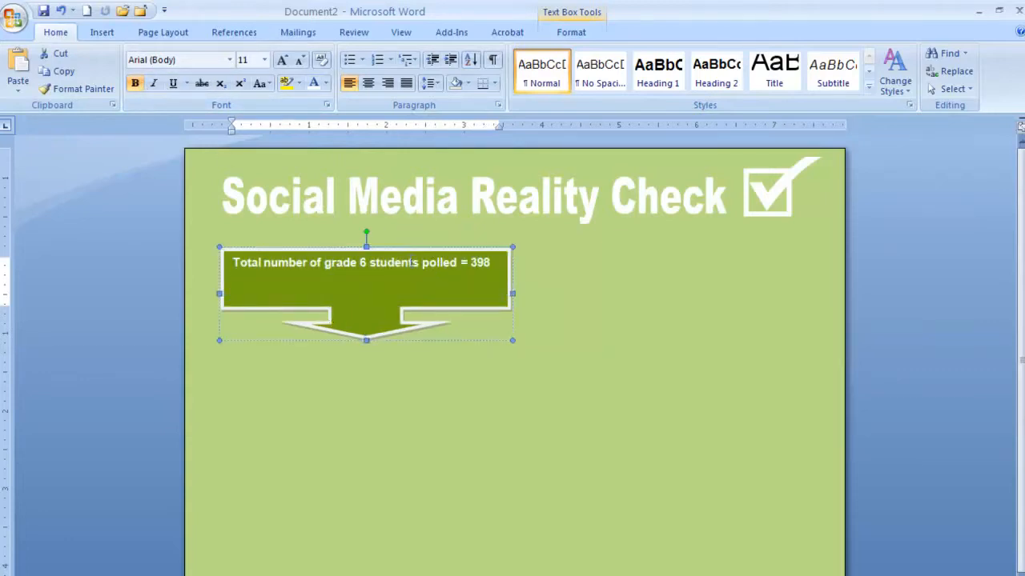
pyautogui.click(370, 84)
pyautogui.click(428, 458)
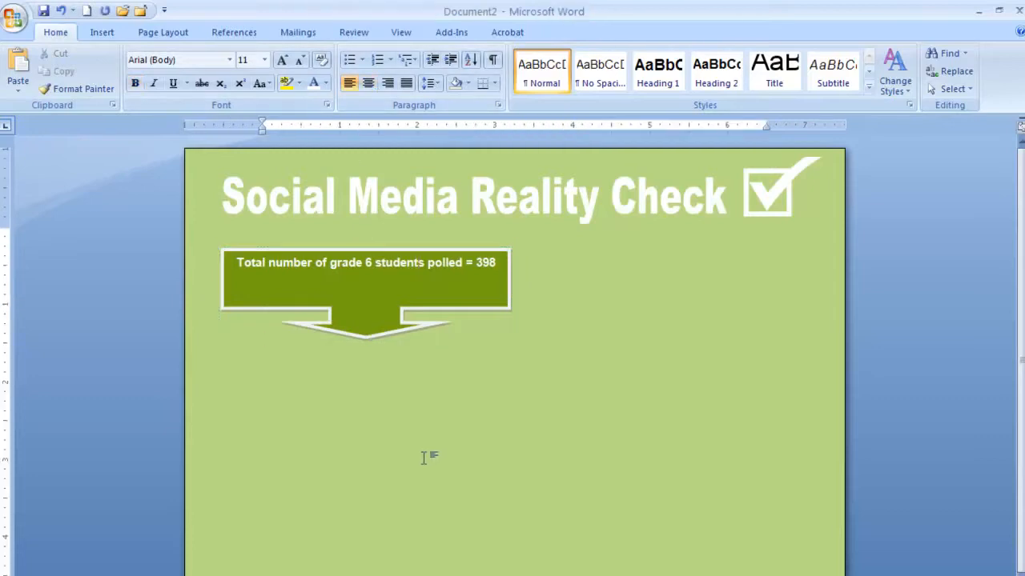
# - Narrow the callout slightly and move it a little up and to the left, closer beneath the title
pyautogui.click(509, 293)
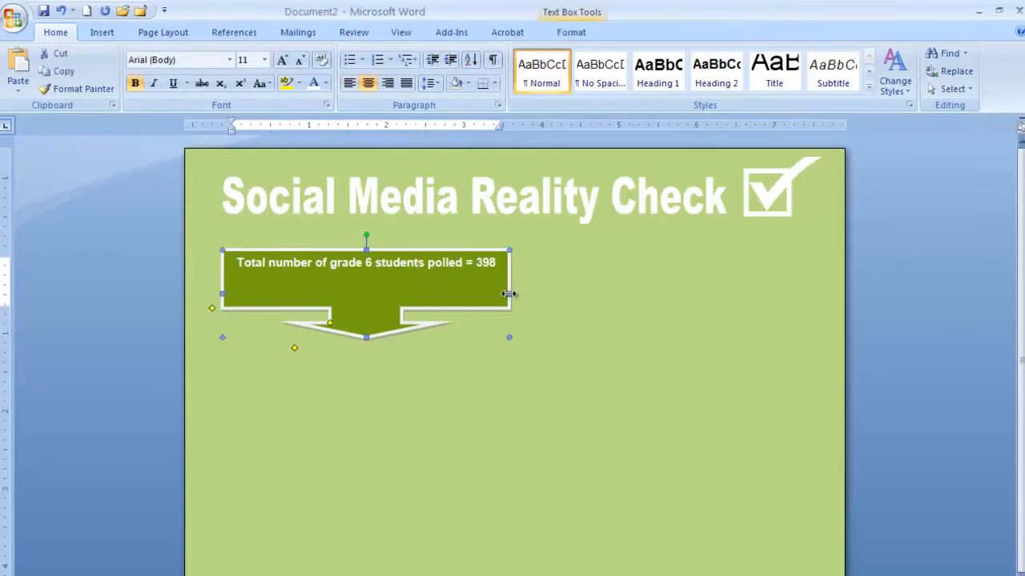
pyautogui.moveTo(509, 293); pyautogui.dragTo(501, 293)
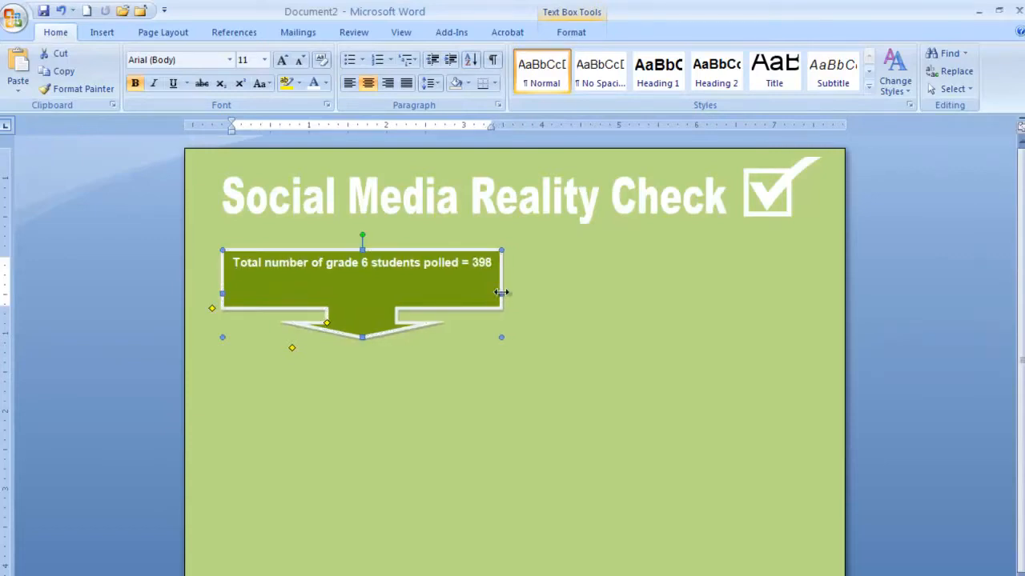
pyautogui.click(354, 245)
pyautogui.moveTo(349, 252)
pyautogui.mouseDown()
pyautogui.moveTo(346, 229)
pyautogui.moveTo(342, 237)
pyautogui.mouseUp()
pyautogui.moveTo(427, 239); pyautogui.dragTo(420, 240)
pyautogui.click(560, 313)
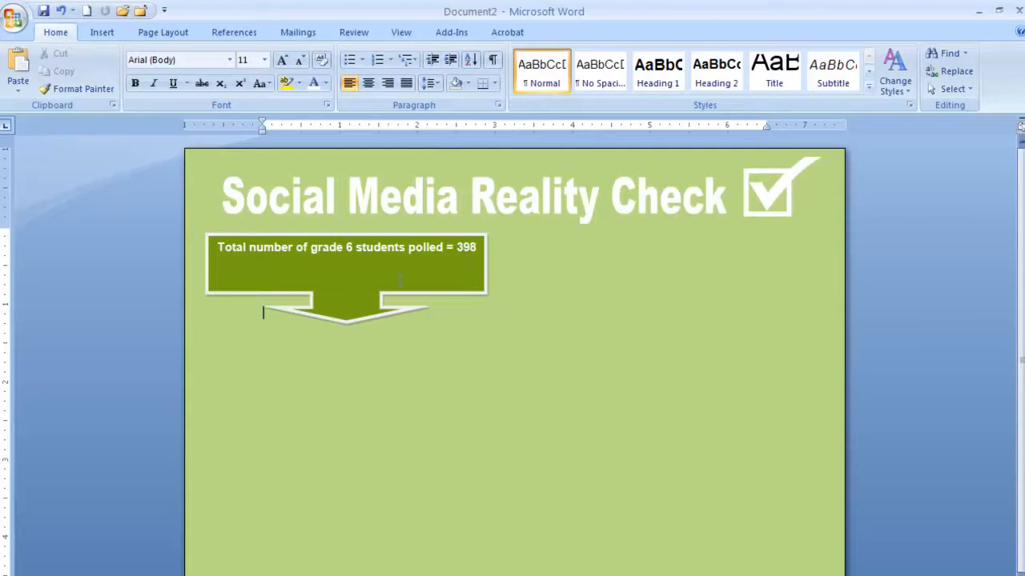
# - Draw a vertical line about 9.74" long beside the callout, from just below the title to near the bottom of the page
pyautogui.click(101, 32)
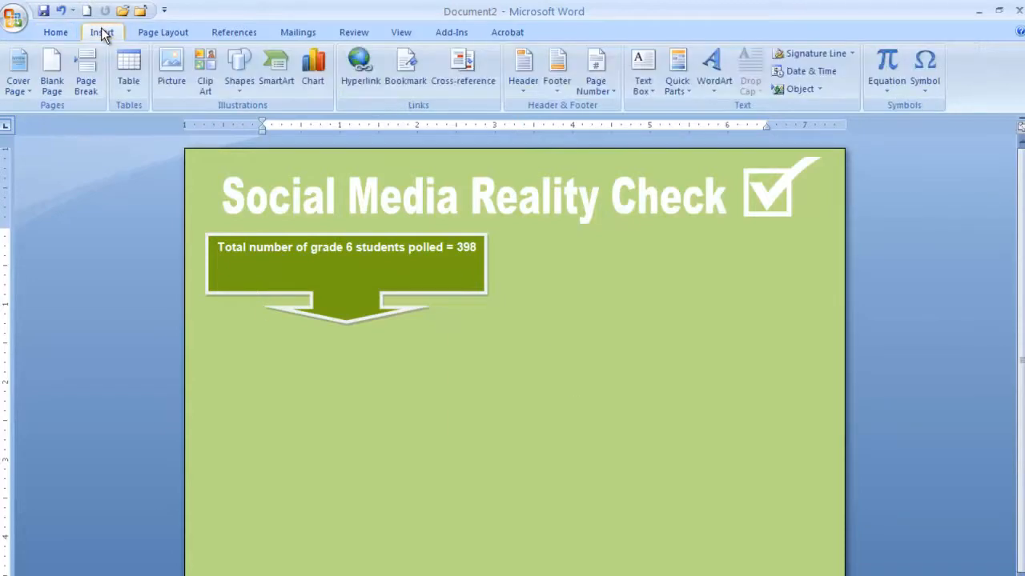
pyautogui.click(237, 70)
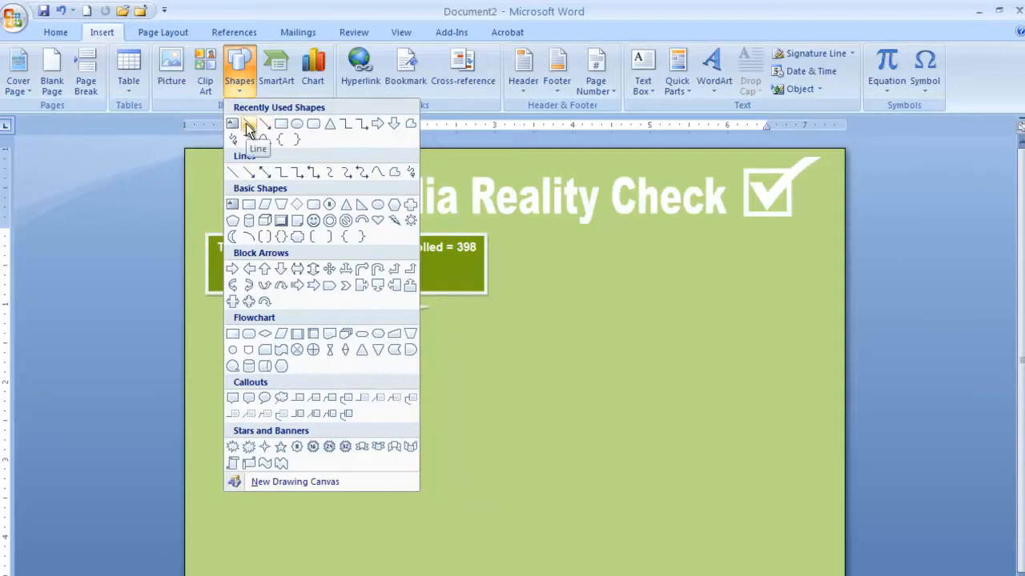
pyautogui.click(233, 171)
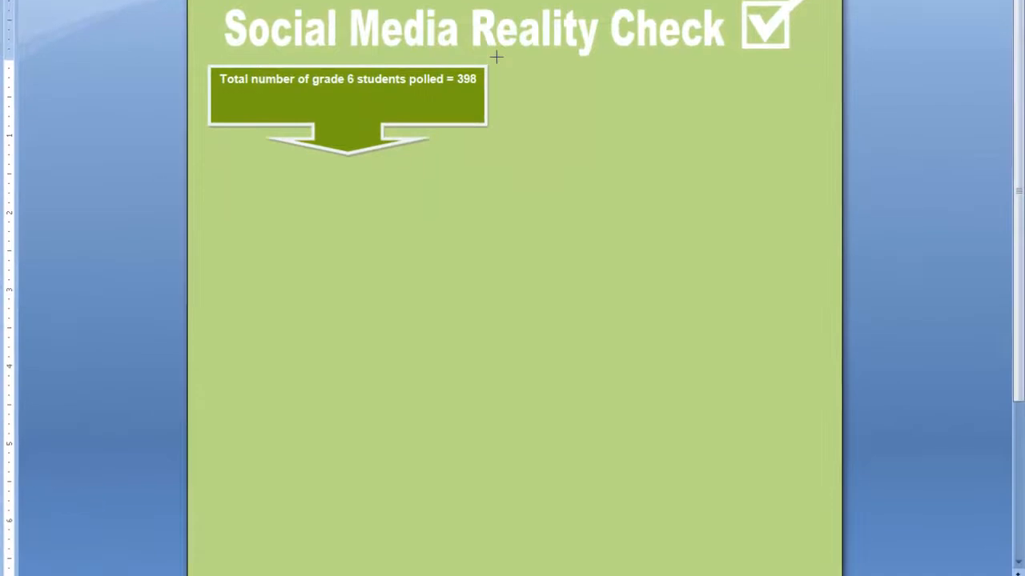
pyautogui.moveTo(496, 225); pyautogui.dragTo(497, 470)
pyautogui.moveTo(499, 272); pyautogui.dragTo(497, 573)
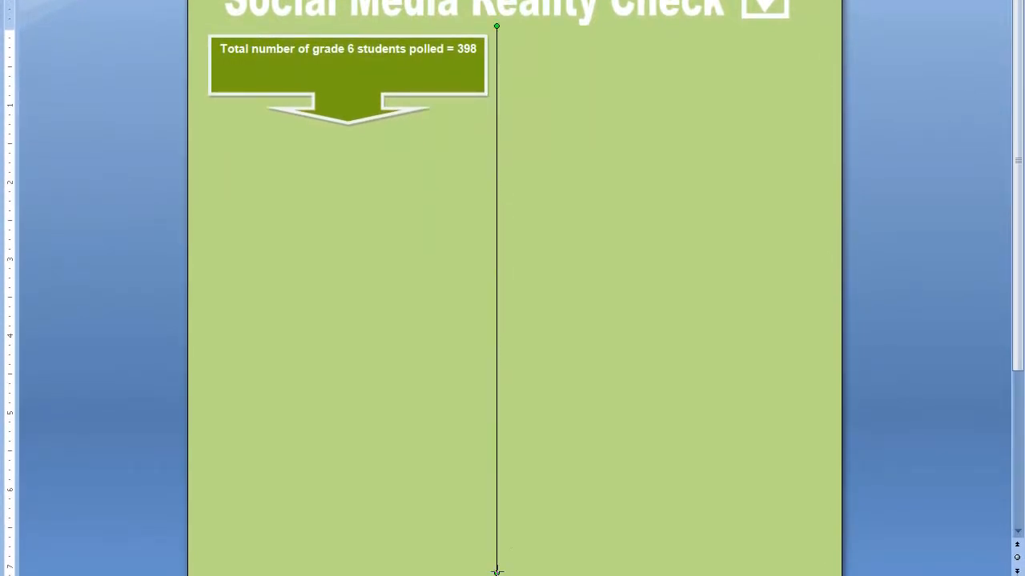
pyautogui.scroll(-5, 519, 517)
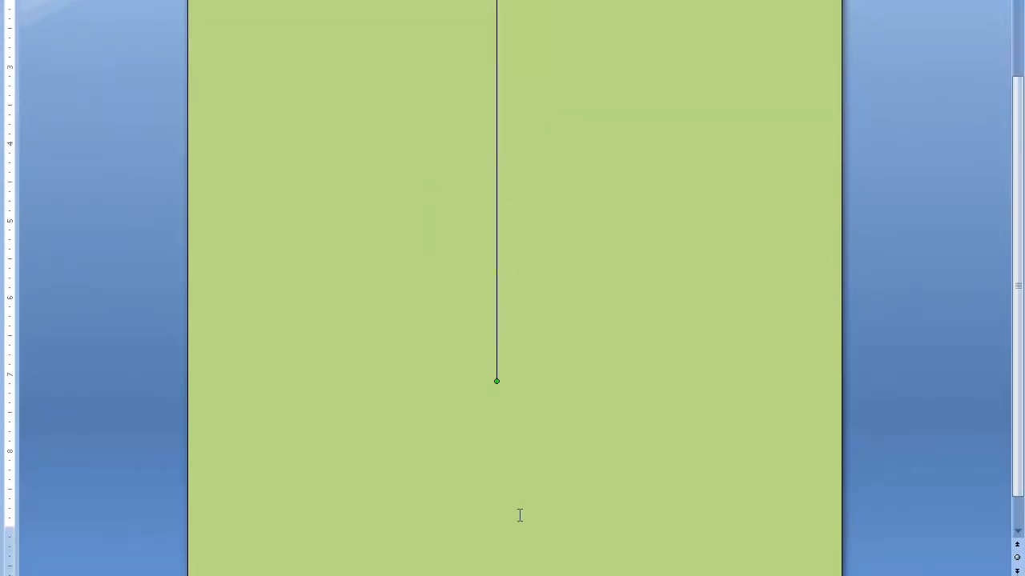
pyautogui.click(496, 342)
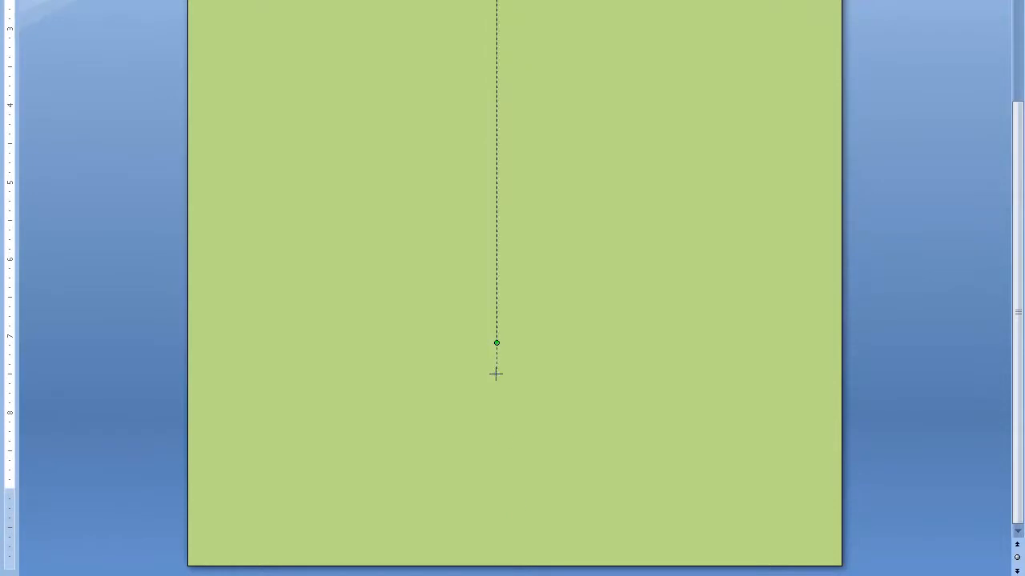
pyautogui.doubleClick(497, 542)
pyautogui.scroll(5, 660, 473)
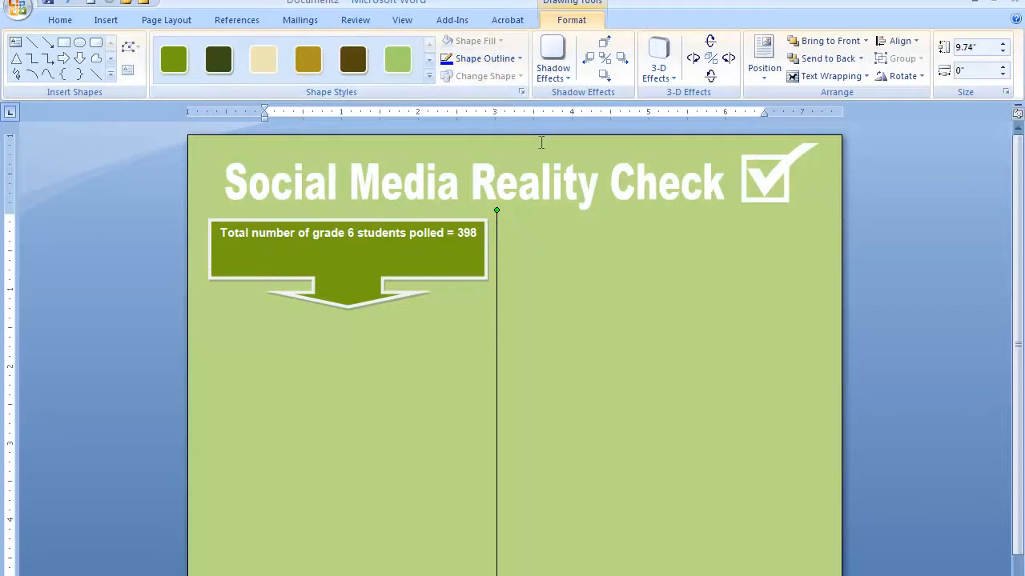
# - Format the vertical line with a 3 pt weight and a white outline
pyautogui.click(517, 60)
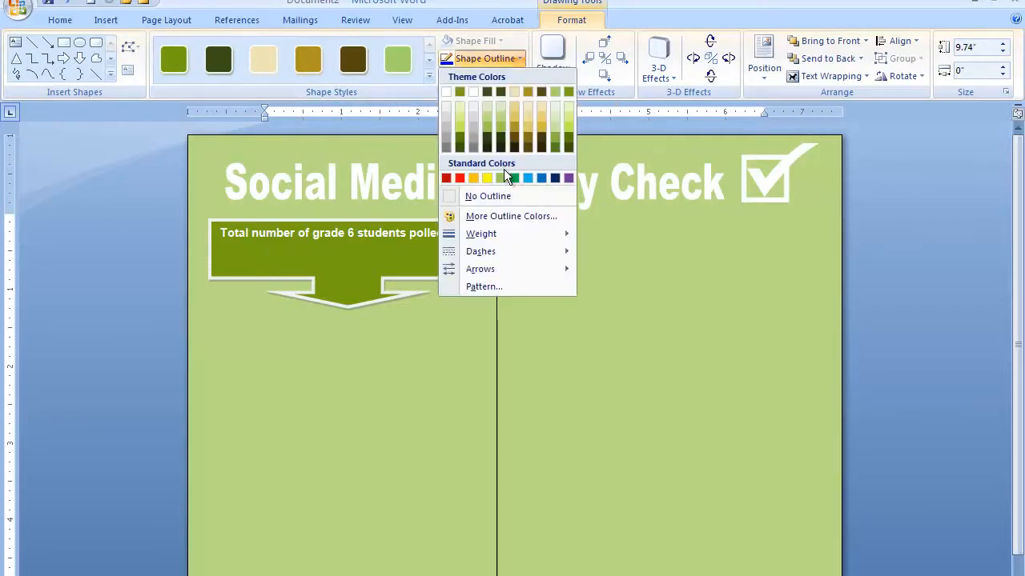
pyautogui.moveTo(486, 237)
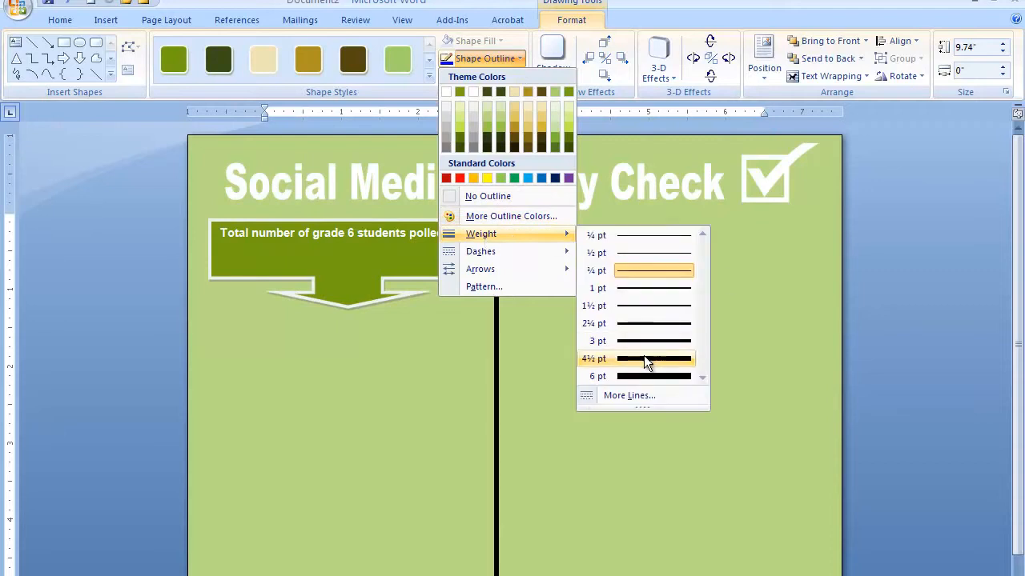
pyautogui.click(645, 358)
pyautogui.click(493, 61)
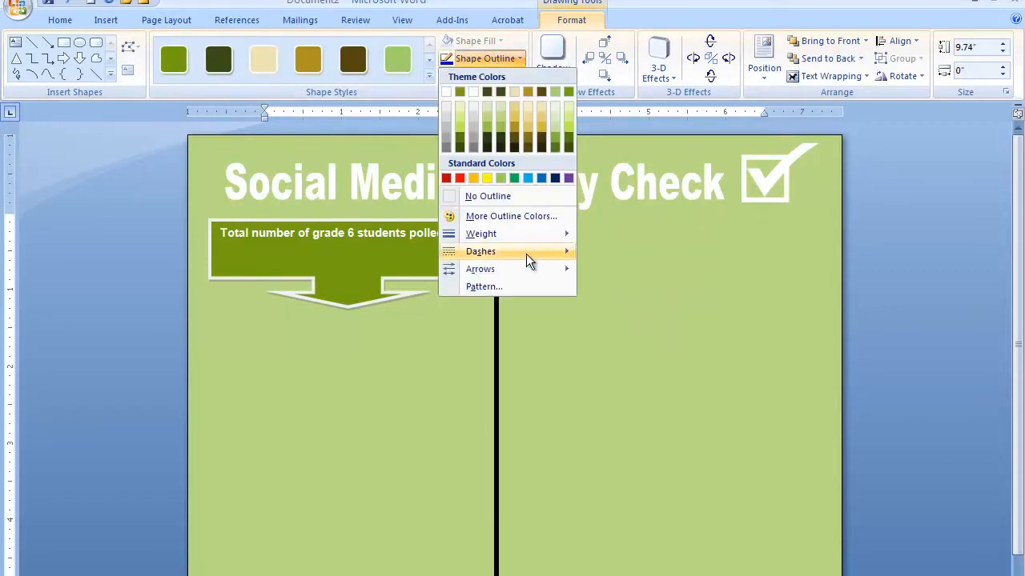
pyautogui.moveTo(532, 234)
pyautogui.click(627, 341)
pyautogui.click(475, 58)
pyautogui.click(447, 92)
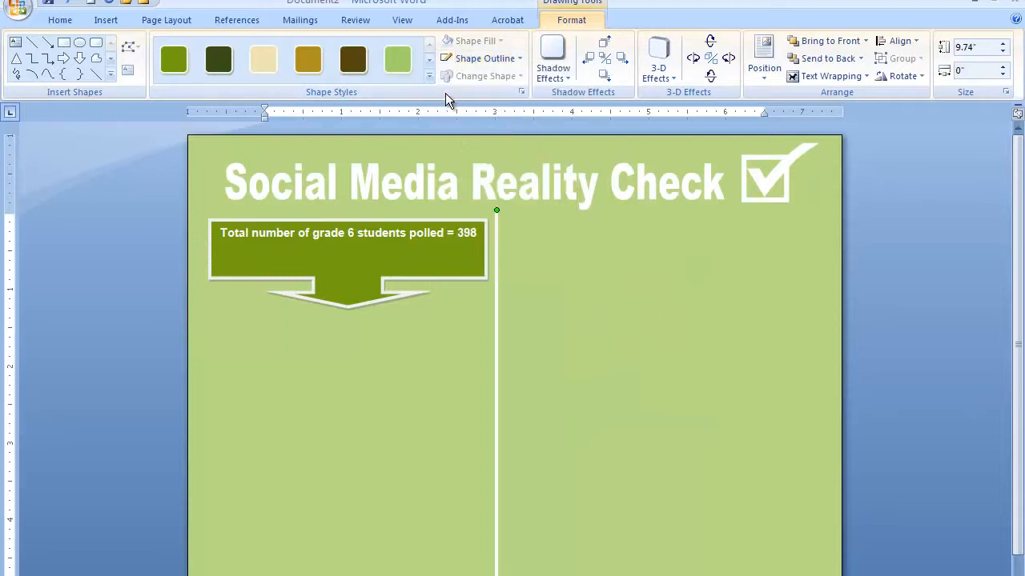
# - Move the white vertical line slightly to the right, toward the horizontal center of the page
pyautogui.scroll(-5, 541, 400)
pyautogui.scroll(3, 543, 398)
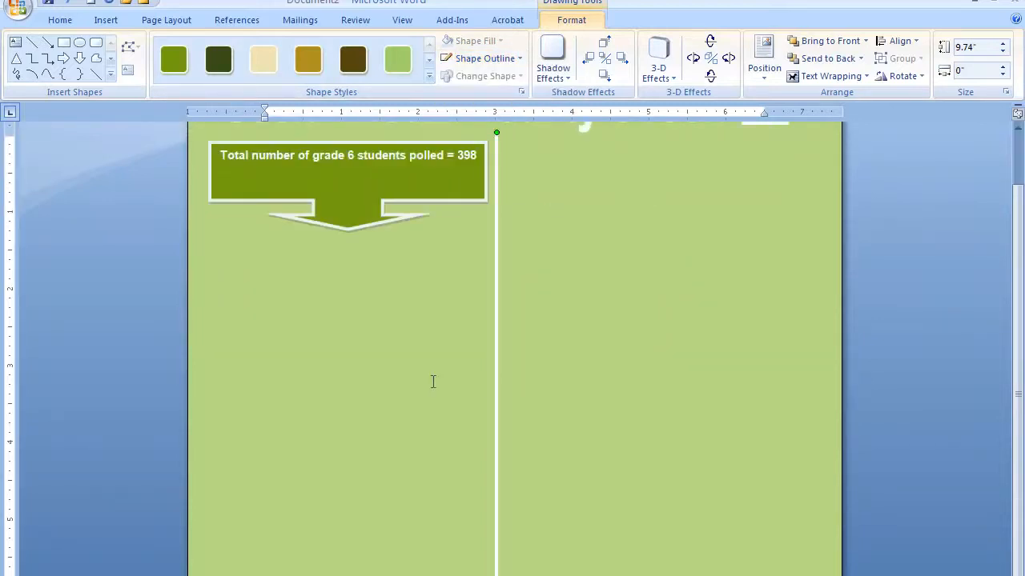
pyautogui.click(517, 402)
pyautogui.scroll(2, 517, 403)
pyautogui.moveTo(496, 349); pyautogui.dragTo(503, 349)
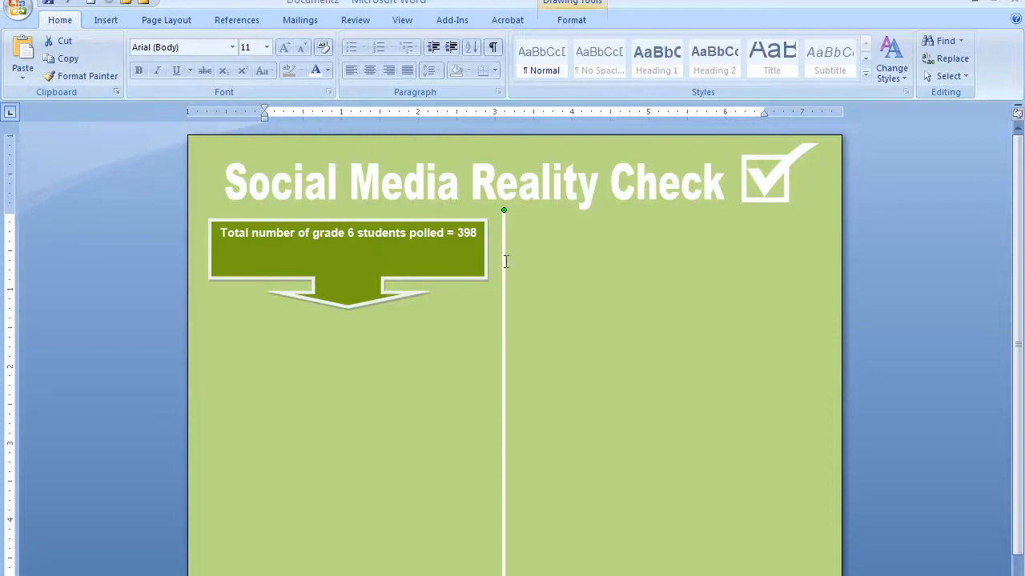
pyautogui.moveTo(507, 260); pyautogui.dragTo(518, 259)
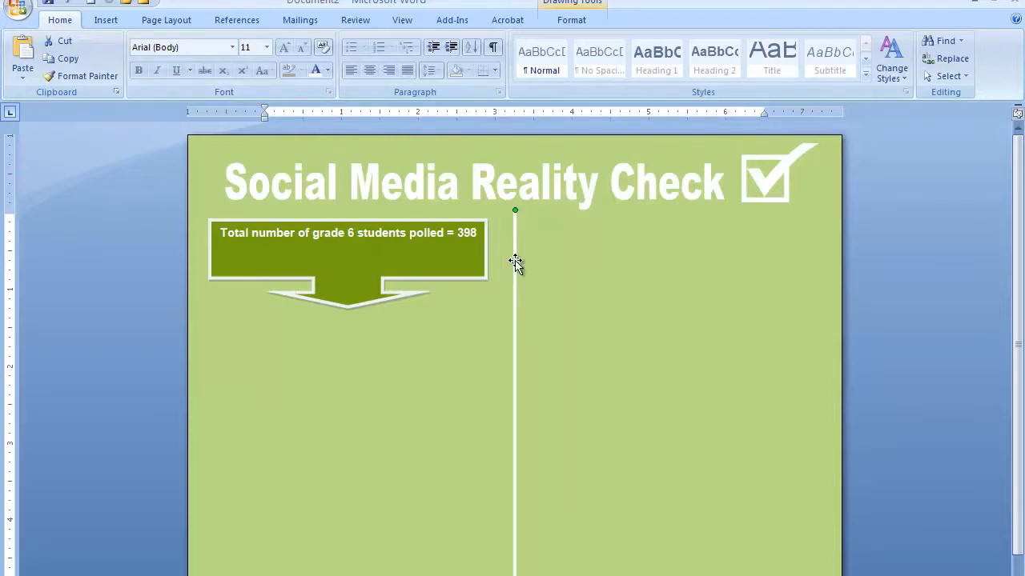
pyautogui.scroll(-4, 552, 370)
pyautogui.scroll(3, 552, 365)
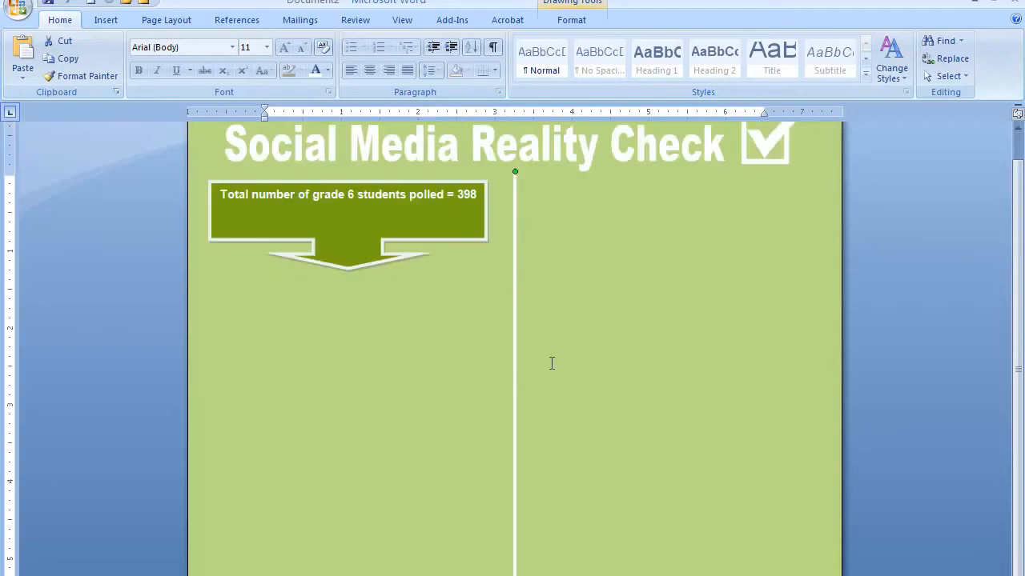
# - Nudge the vertical line slightly left to fine-tune its central position, then deselect it
pyautogui.moveTo(515, 334); pyautogui.dragTo(514, 333)
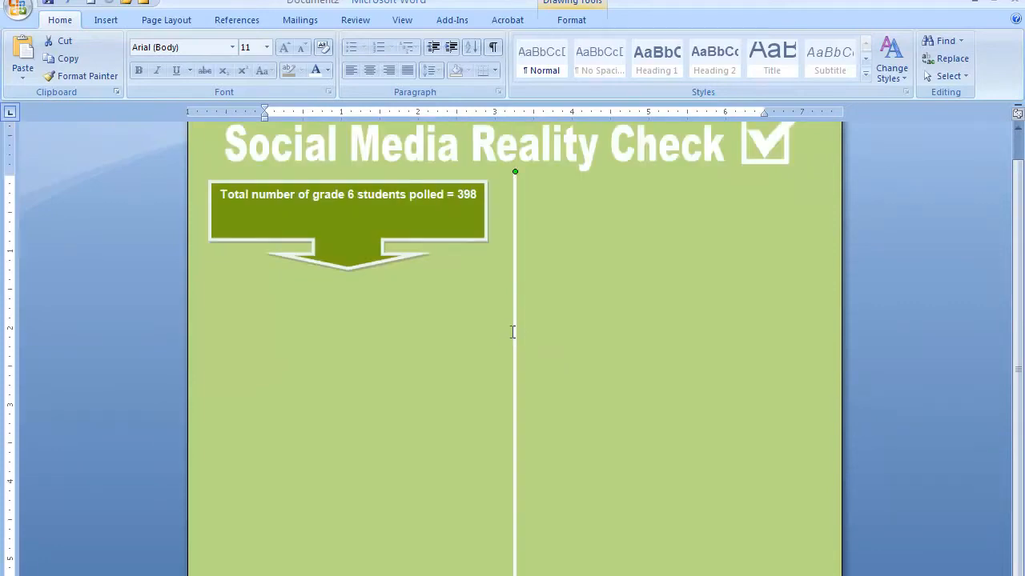
pyautogui.click(457, 339)
pyautogui.click(515, 338)
pyautogui.scroll(-3, 528, 232)
pyautogui.scroll(4, 535, 392)
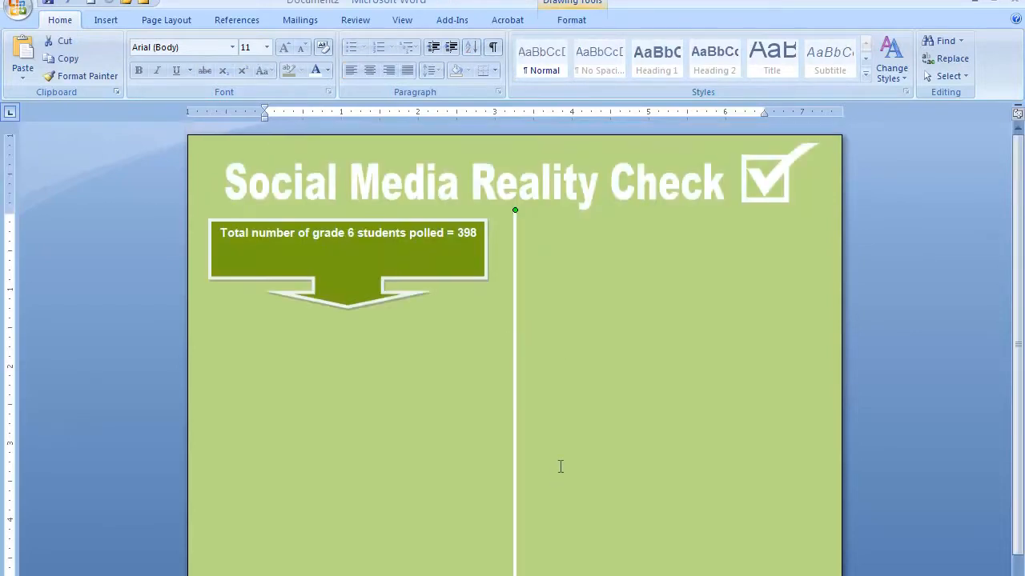
pyautogui.hotkey('ctrl', 'Left')
pyautogui.hotkey('ctrl', 'Left')
pyautogui.hotkey('ctrl', 'Left')
pyautogui.hotkey('ctrl', 'Right')
pyautogui.hotkey('ctrl', 'Right')
pyautogui.hotkey('ctrl', 'Left')
pyautogui.hotkey('ctrl', 'Left')
pyautogui.hotkey('ctrl', 'Left')
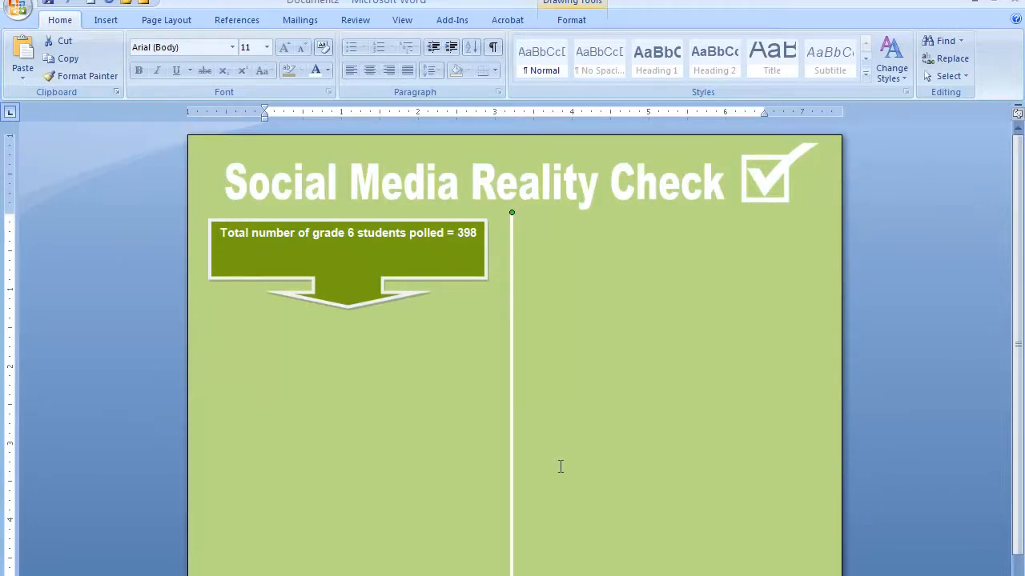
pyautogui.scroll(-4, 605, 450)
pyautogui.scroll(4, 606, 450)
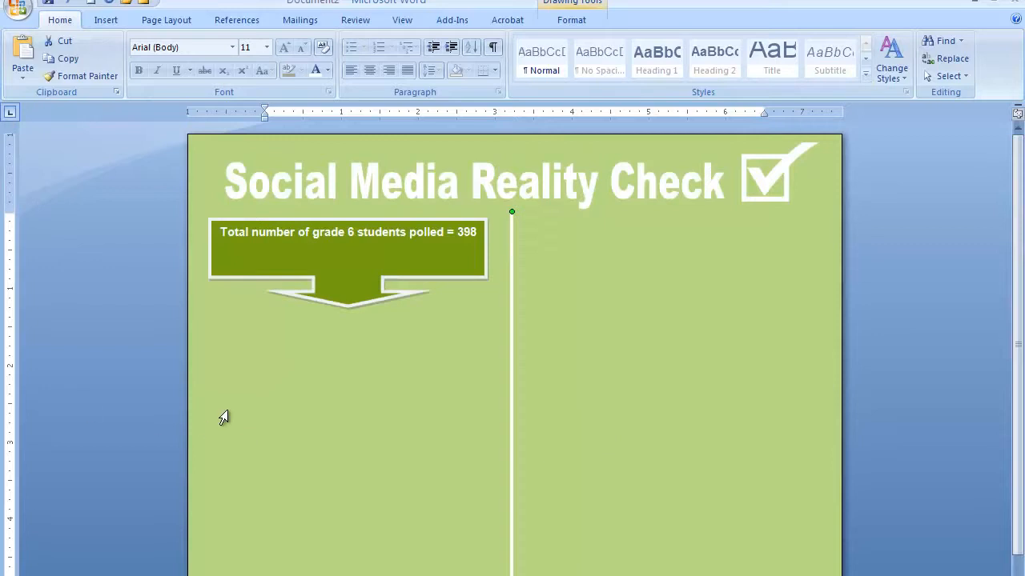
pyautogui.click(238, 391)
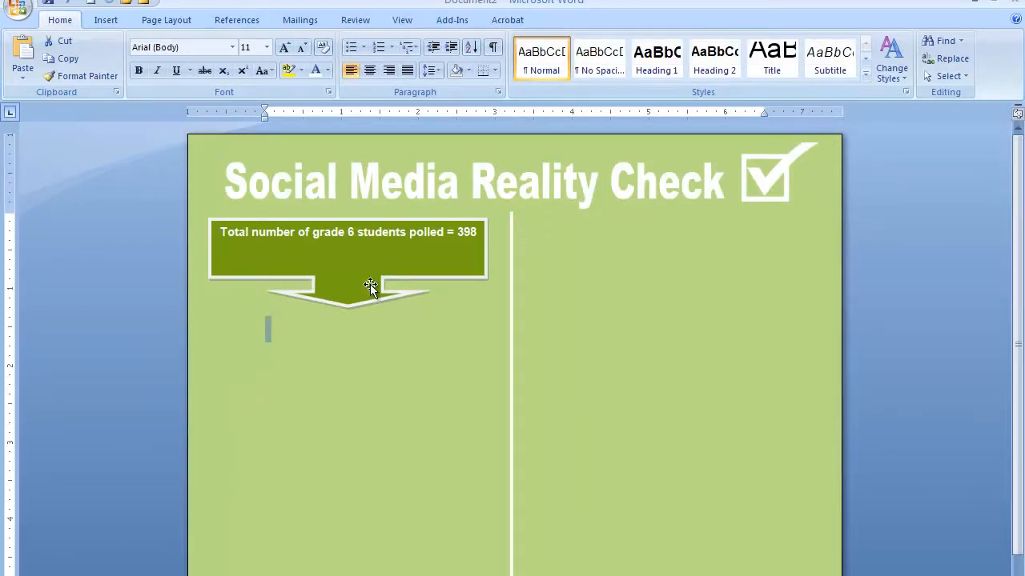
pyautogui.click(353, 433)
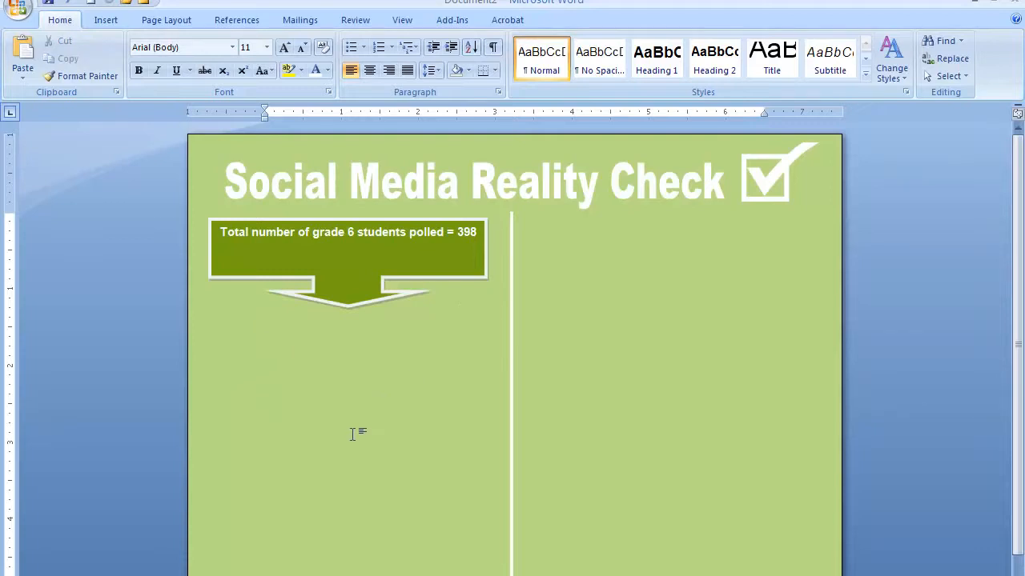
# - Duplicate the "Social Media Reality Check" WordArt and place the copy beneath the down arrow callout
pyautogui.click(431, 184)
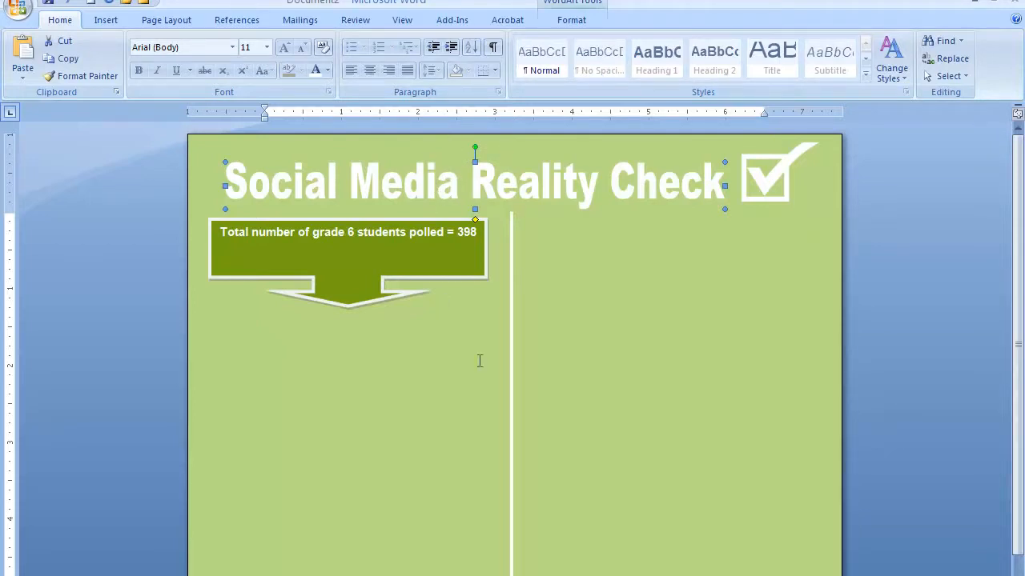
pyautogui.hotkey('ctrl', 'v')
pyautogui.moveTo(501, 206); pyautogui.dragTo(489, 362)
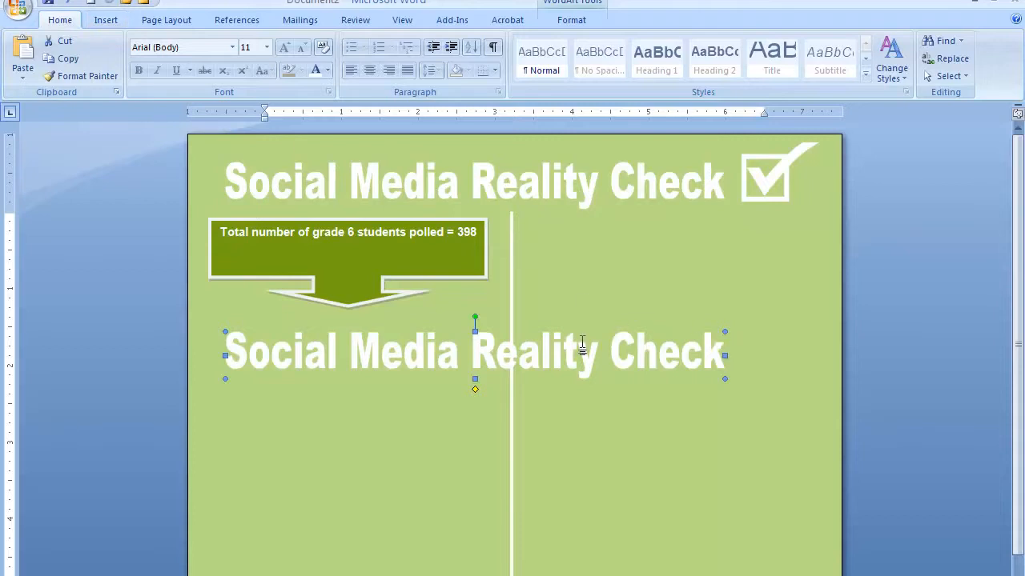
pyautogui.rightClick(413, 184)
pyautogui.click(393, 184)
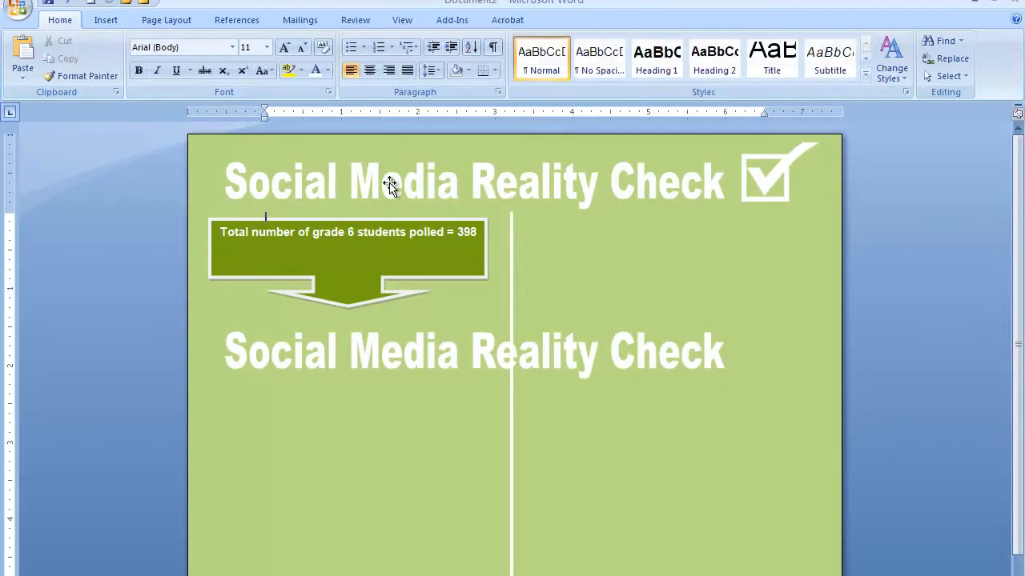
pyautogui.click(321, 187)
pyautogui.rightClick(323, 189)
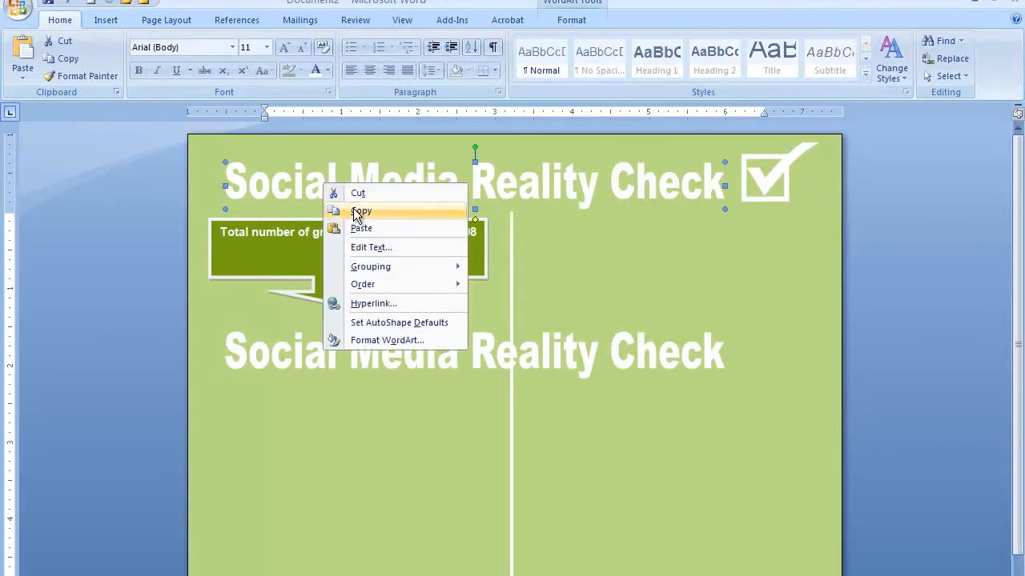
pyautogui.click(251, 452)
# - Change the text of the duplicated WordArt beneath the callout to "71.52%"
pyautogui.click(461, 353)
pyautogui.click(430, 357)
pyautogui.doubleClick(715, 355)
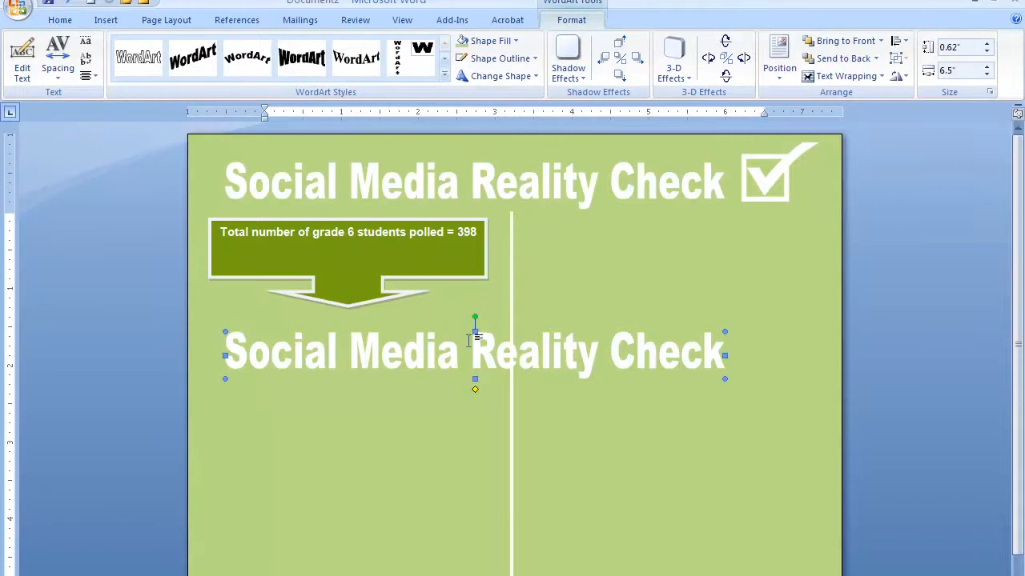
pyautogui.click(21, 64)
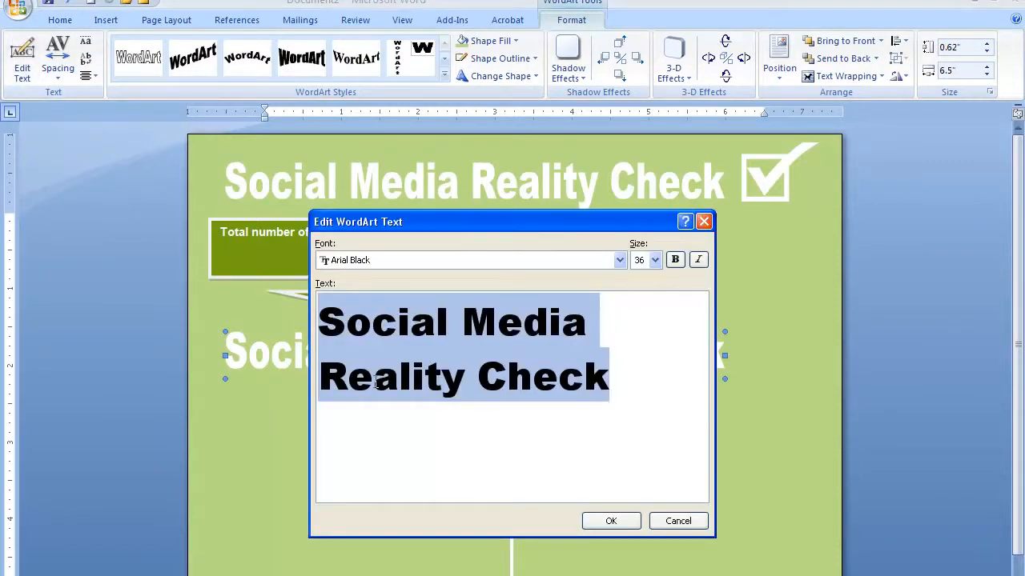
pyautogui.write('7')
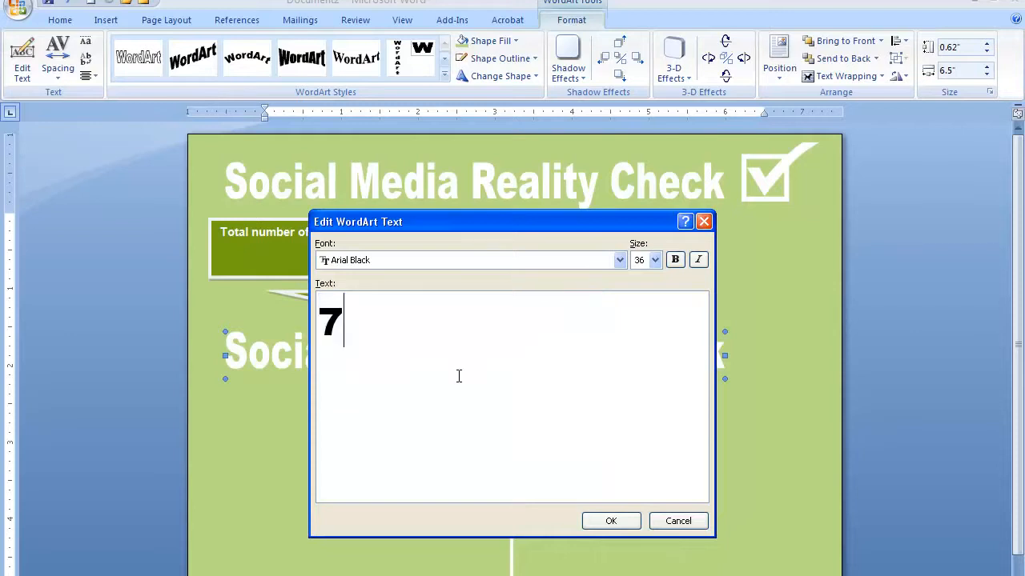
pyautogui.write('1.52%')
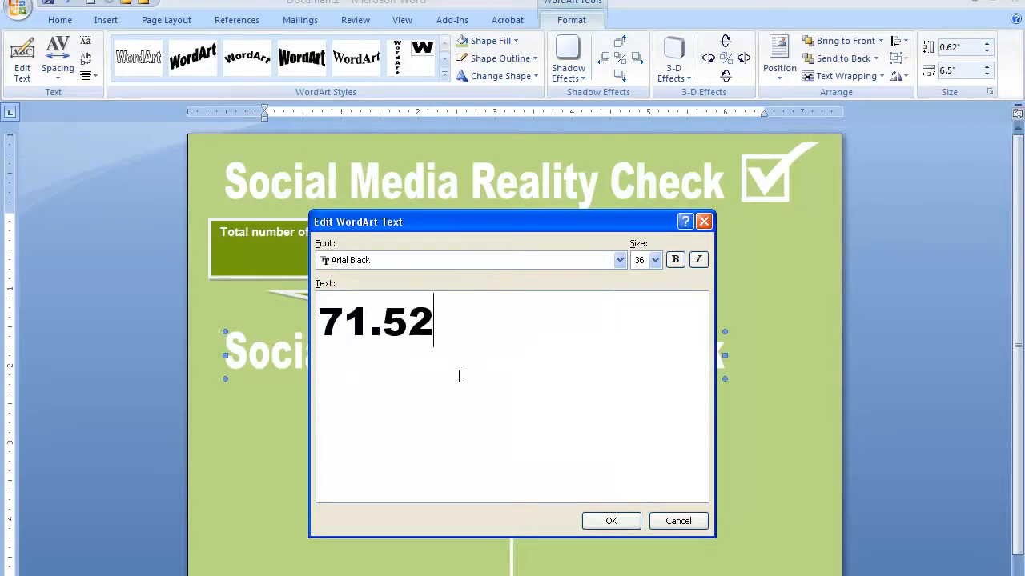
pyautogui.click(611, 521)
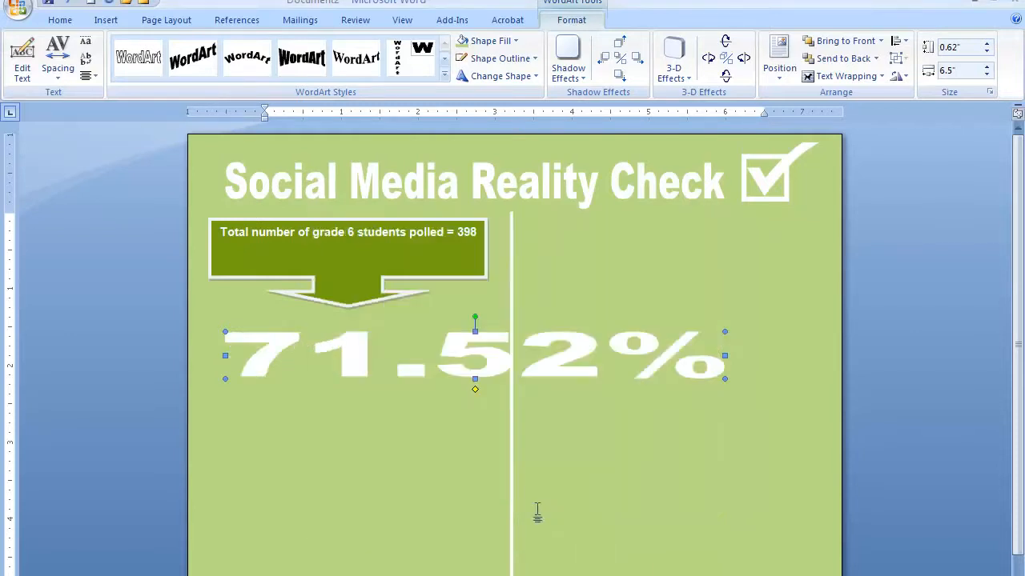
# - Narrow the 71.52% WordArt to about 2.4" wide and center it under the callout's arrow
pyautogui.moveTo(725, 355); pyautogui.dragTo(409, 355)
pyautogui.moveTo(321, 355); pyautogui.dragTo(357, 344)
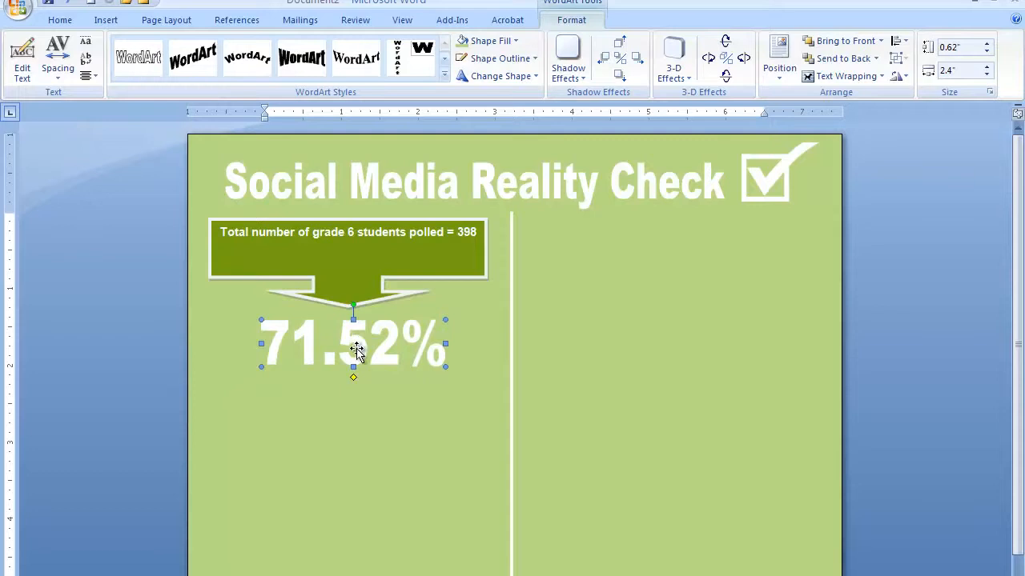
# - Add several blank lines to the page body and move the 71.52% WordArt back to just beneath the callout's arrow
pyautogui.click(321, 424)
pyautogui.press('Return')
pyautogui.press('Return')
pyautogui.press('Return')
pyautogui.press('Return')
pyautogui.moveTo(312, 439); pyautogui.dragTo(307, 339)
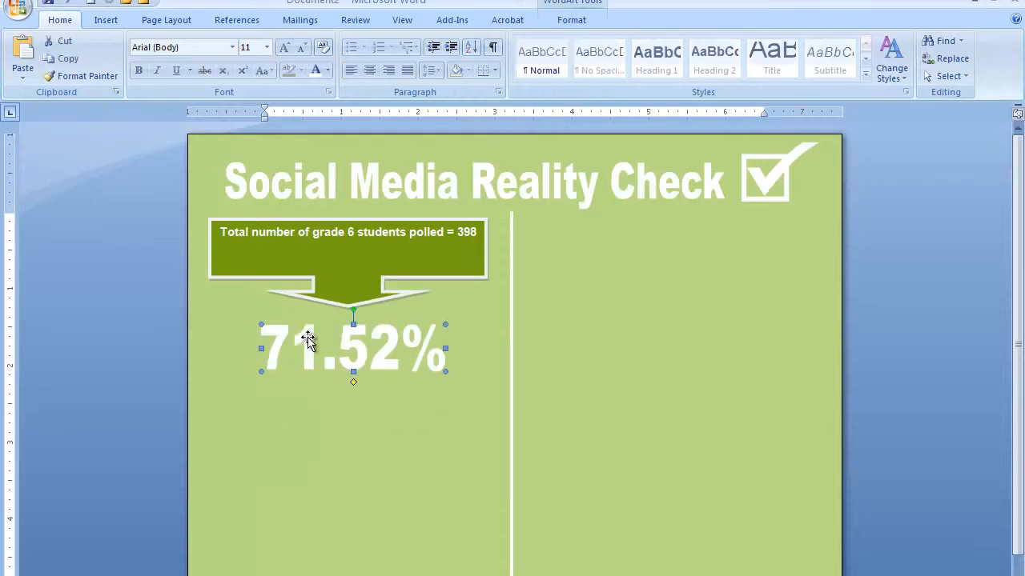
# - Nudge the 71.52% WordArt slightly upward, closer to the tip of the callout's arrow
pyautogui.click(270, 425)
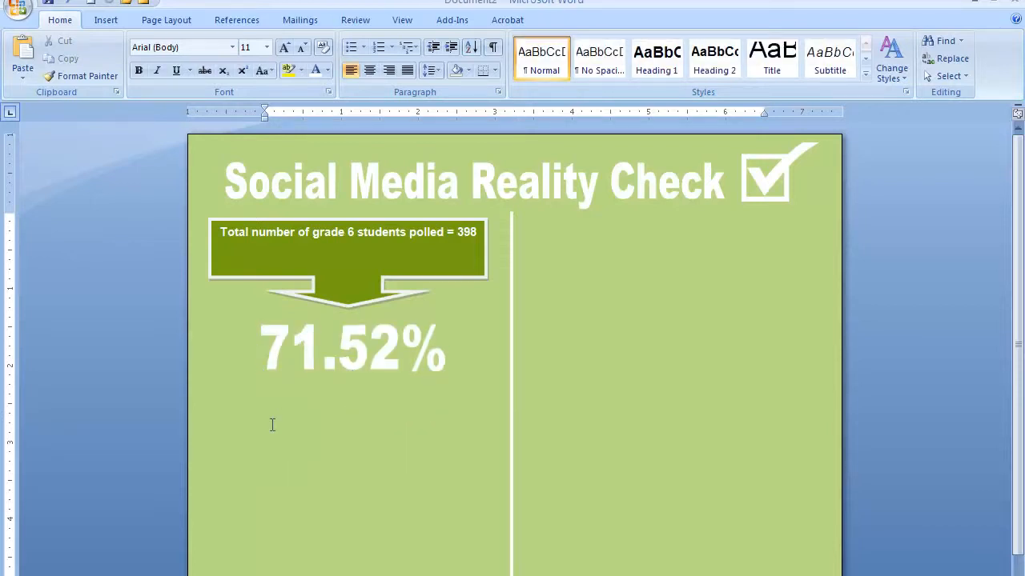
pyautogui.click(350, 336)
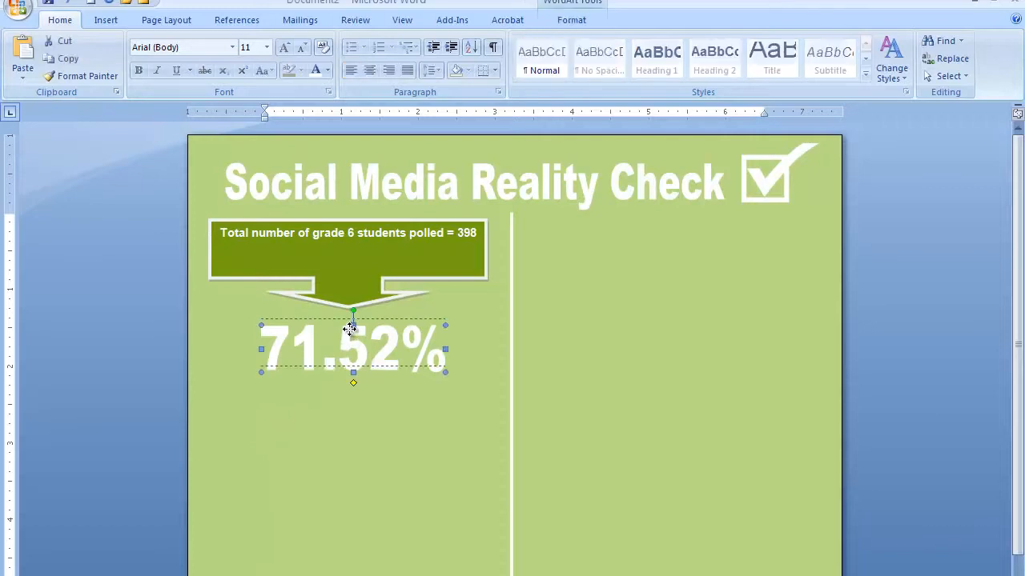
pyautogui.moveTo(349, 337); pyautogui.dragTo(349, 329)
# - Add the line "use the Internet EVERY day." beneath the 71.52% WordArt and make the word "EVERY" bold
pyautogui.click(312, 390)
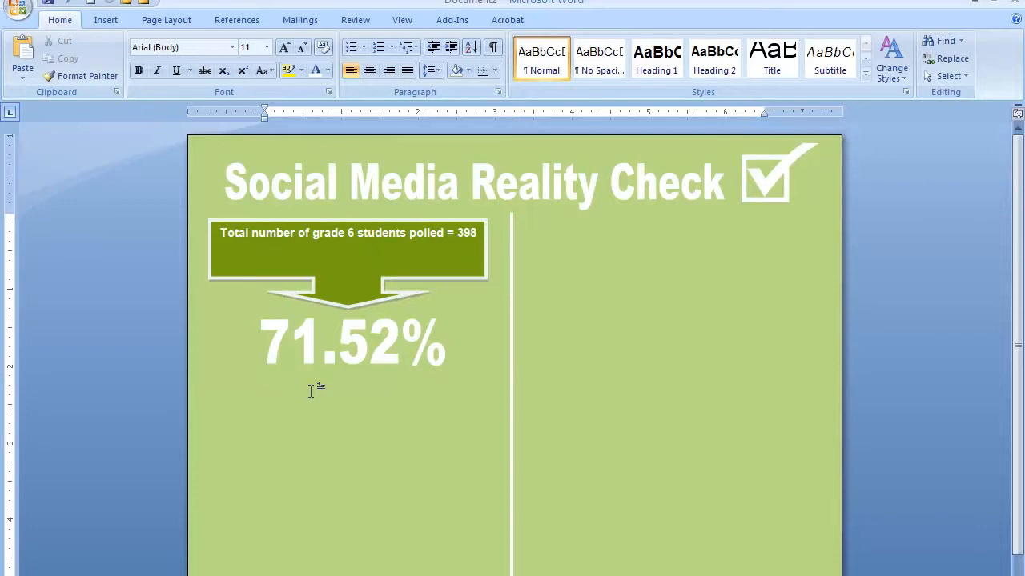
pyautogui.write('use')
pyautogui.press('BackSpace')
pyautogui.press('BackSpace')
pyautogui.press('BackSpace')
pyautogui.press('BackSpace')
pyautogui.write('use the Internet EVERY day.')
pyautogui.moveTo(349, 373); pyautogui.dragTo(389, 370)
pyautogui.hotkey('ctrl', 'b')
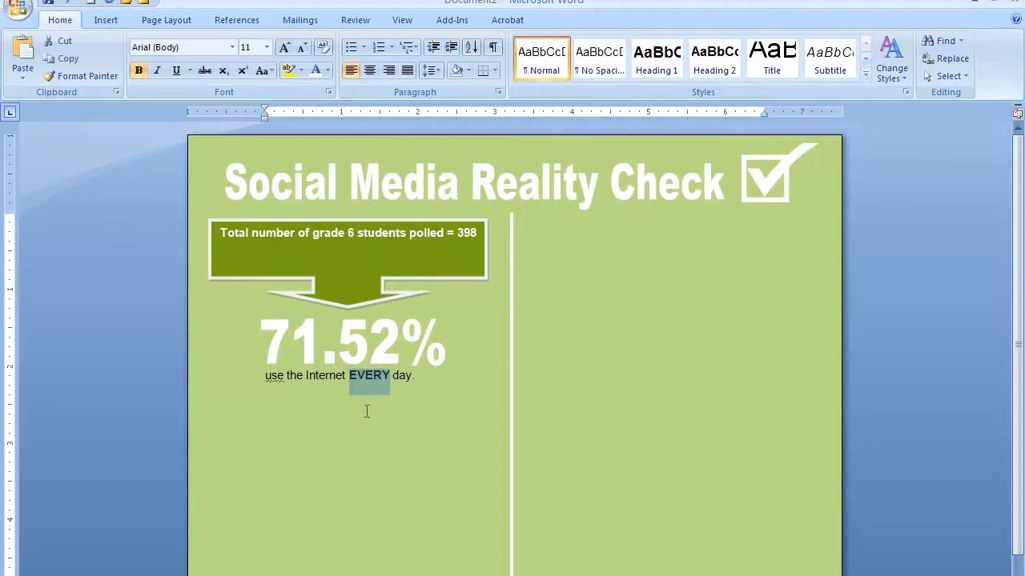
# - Center the "use the Internet EVERY day" line under the WordArt and remove its final period
pyautogui.click(334, 407)
pyautogui.click(267, 376)
pyautogui.hotkey('ctrl', 'e')
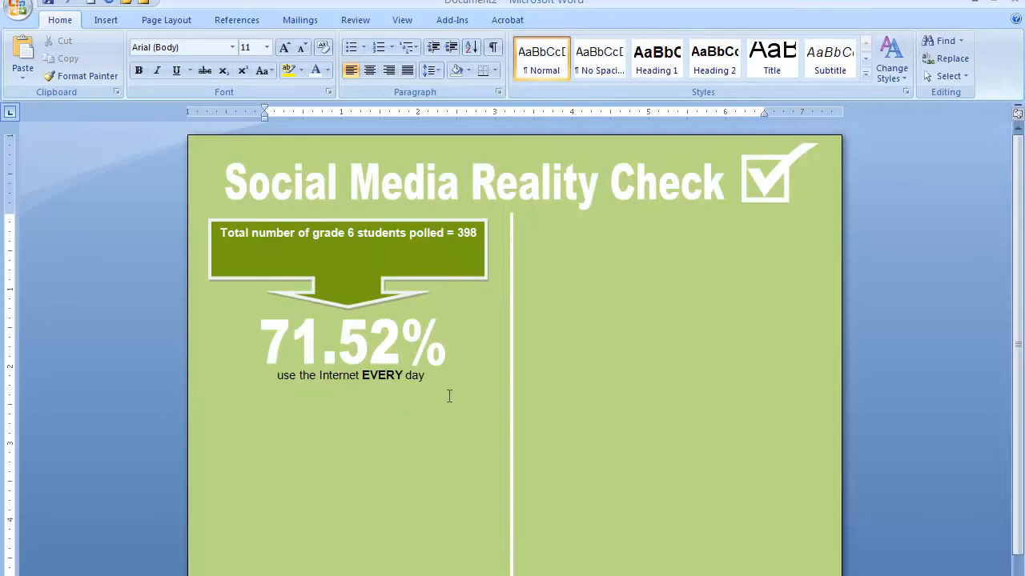
pyautogui.press('Delete')
# - Add the bold line "What do they use it for?" below the Internet use sentence and center it under the WordArt
pyautogui.hotkey('ctrl', 'b')
pyautogui.write('What do they use it for?')
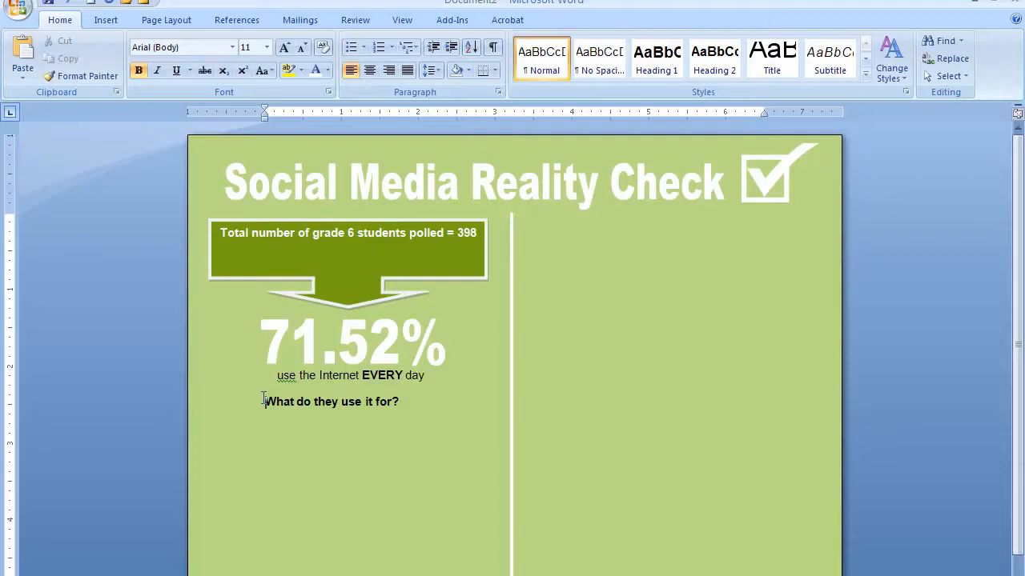
pyautogui.hotkey('ctrl', 'e')
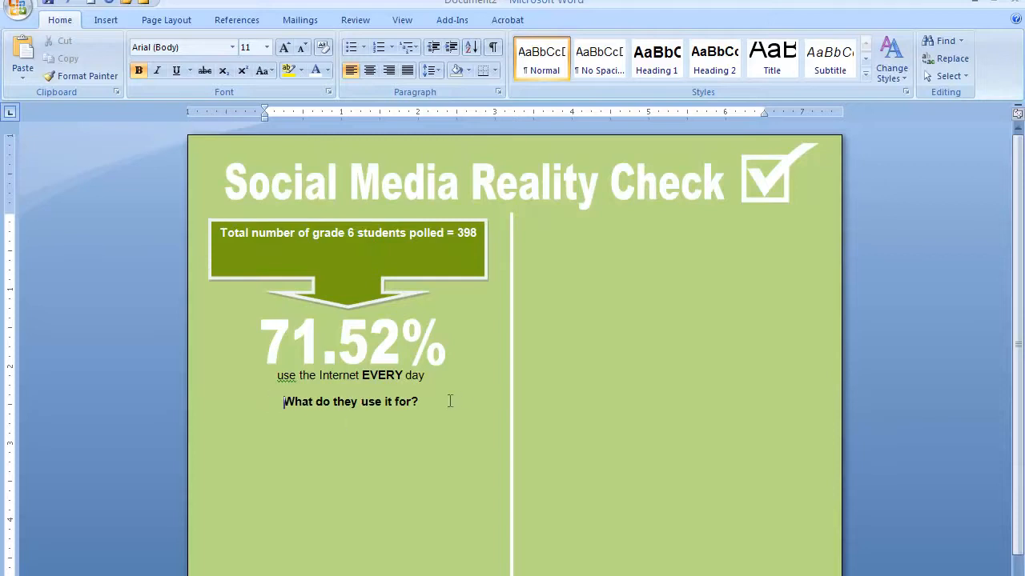
pyautogui.press('BackSpace')
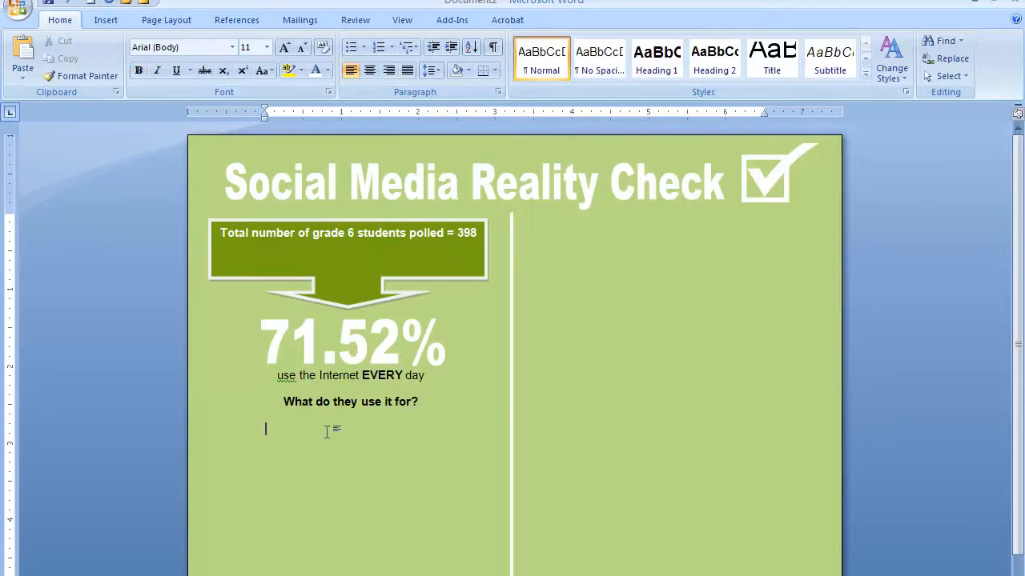
# - Save the document as socialmediarealitycheckinfographic in the infographicsupport folder, replacing the existing file
pyautogui.hotkey('ctrl', 's')
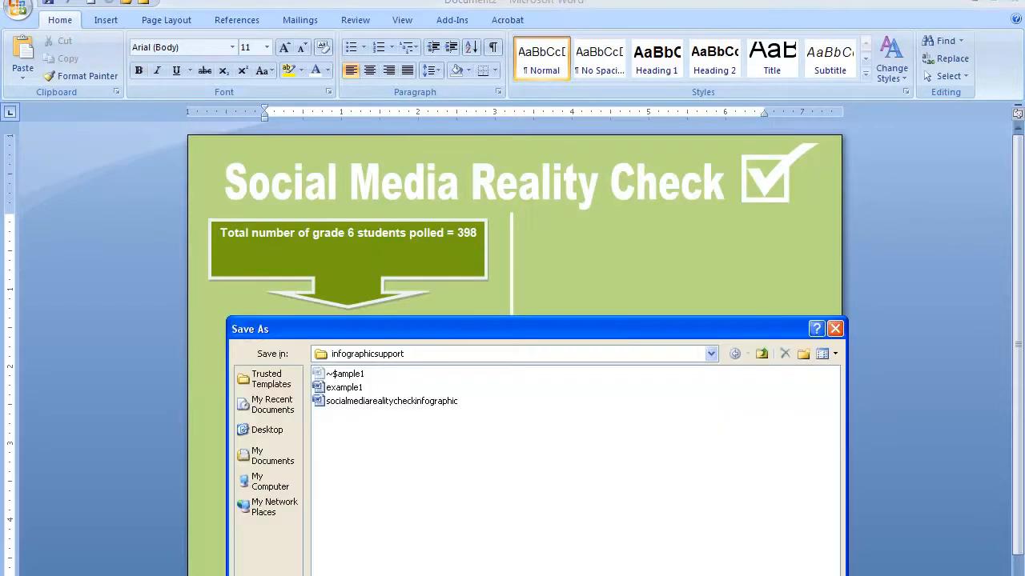
pyautogui.click(421, 404)
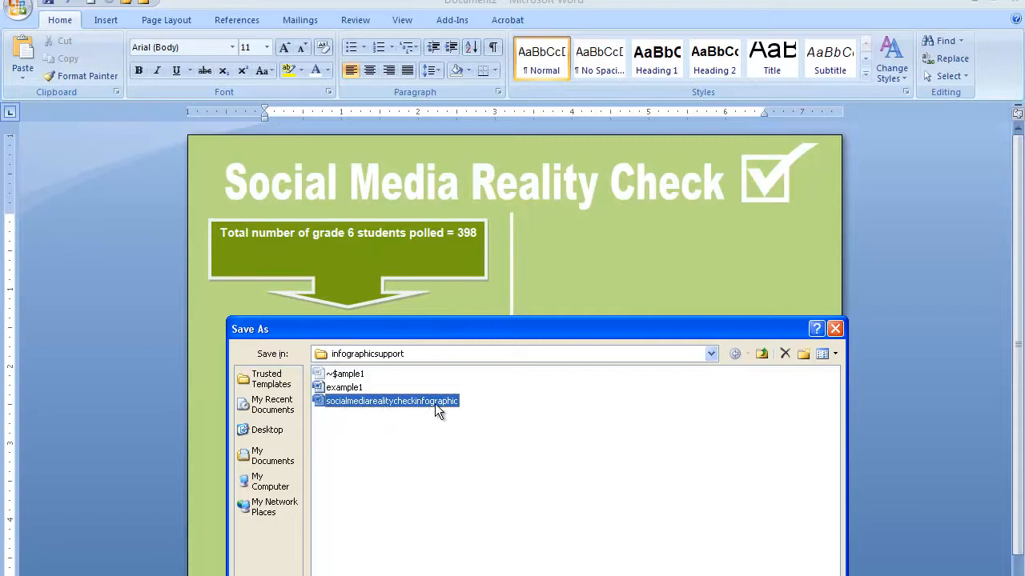
pyautogui.click(481, 575)
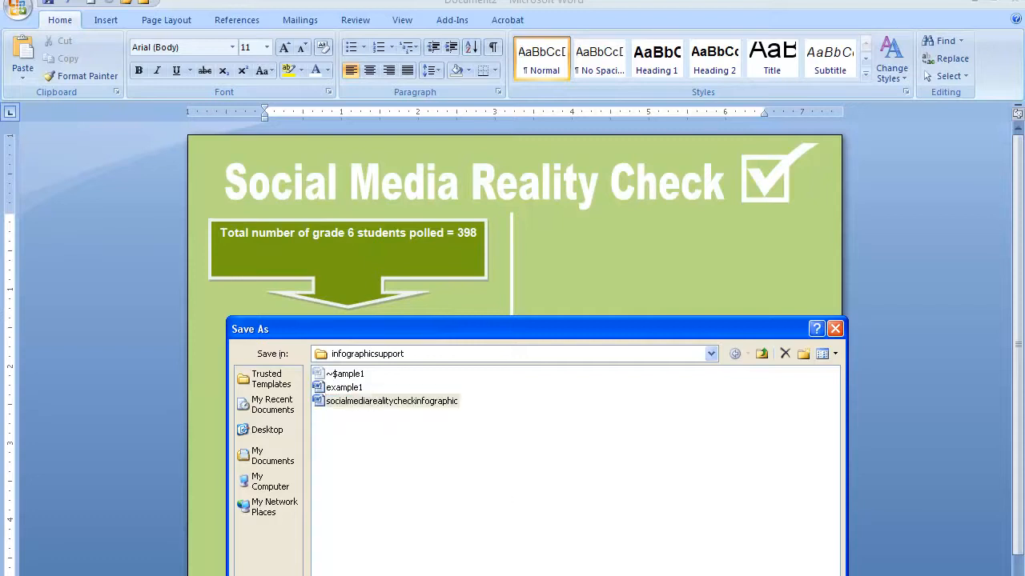
pyautogui.press('Return')
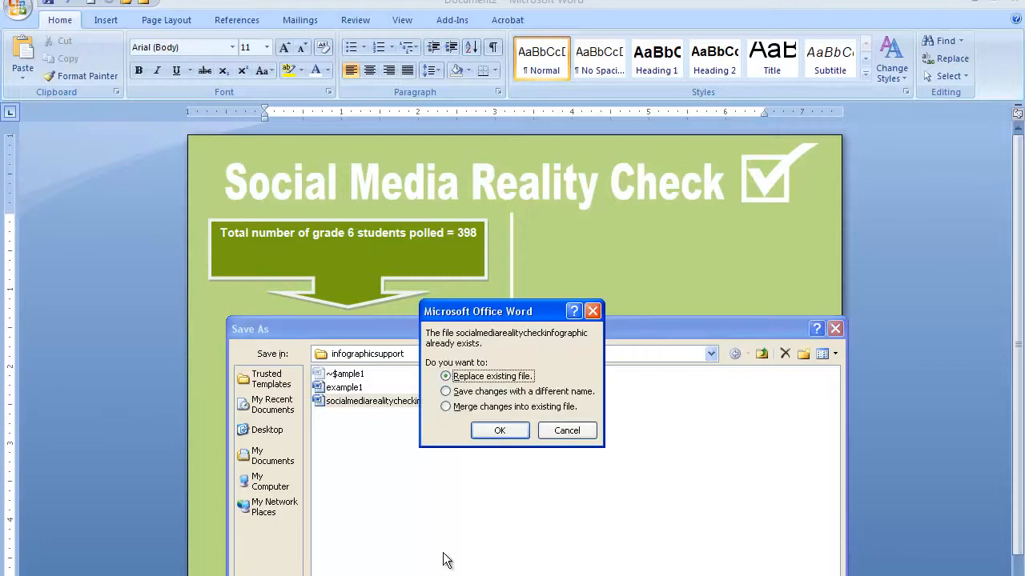
pyautogui.click(499, 428)
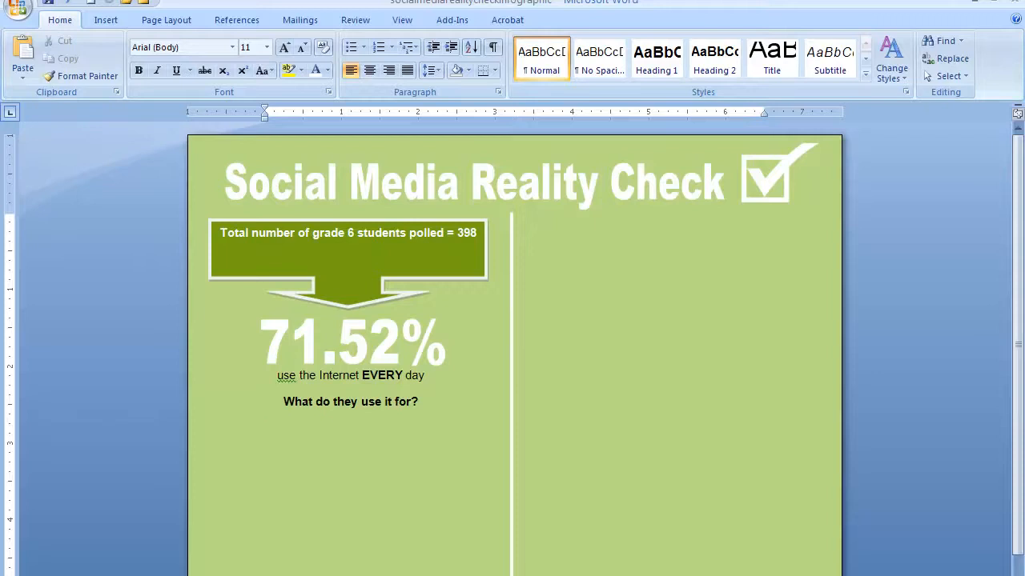
# - Switch to the informalelementarypoll workbook in Excel and delete the column chart comparing Teens and Parents Believe
pyautogui.hotkey('alt', 'Tab')
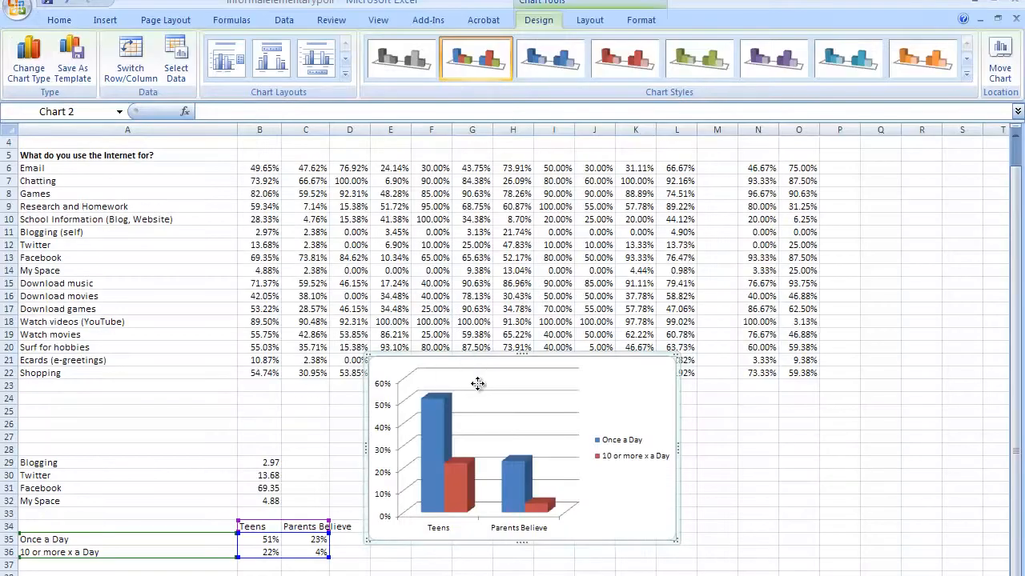
pyautogui.moveTo(465, 355); pyautogui.dragTo(577, 513)
pyautogui.press('Delete')
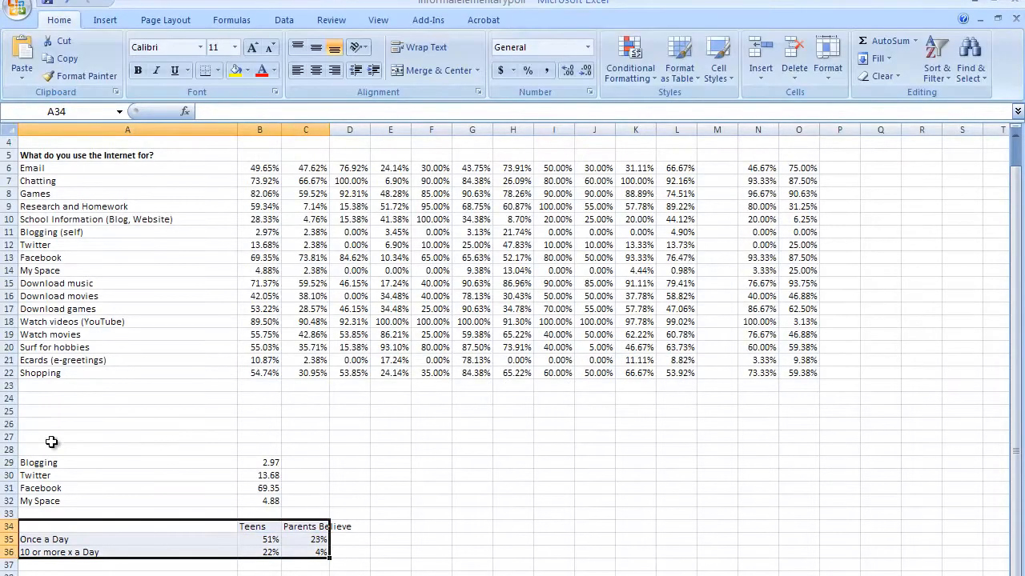
# - Examine the poll's Internet use categories and total percentages, including the rows for Blogging, Twitter, Facebook and My Space
pyautogui.click(126, 426)
pyautogui.click(58, 171)
pyautogui.moveTo(59, 170); pyautogui.dragTo(88, 369)
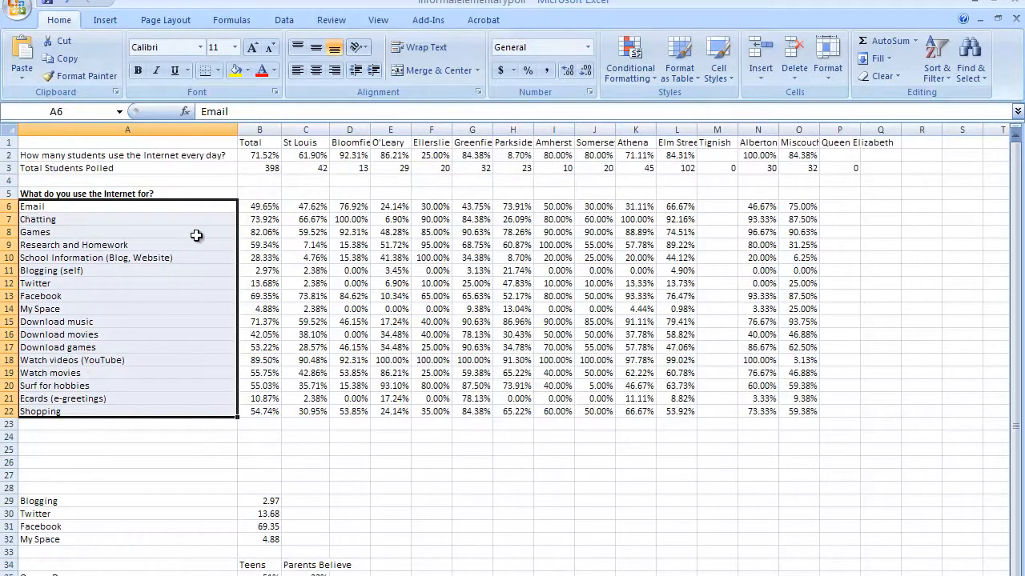
pyautogui.click(263, 157)
pyautogui.scroll(-1, 254, 167)
pyautogui.scroll(1, 255, 166)
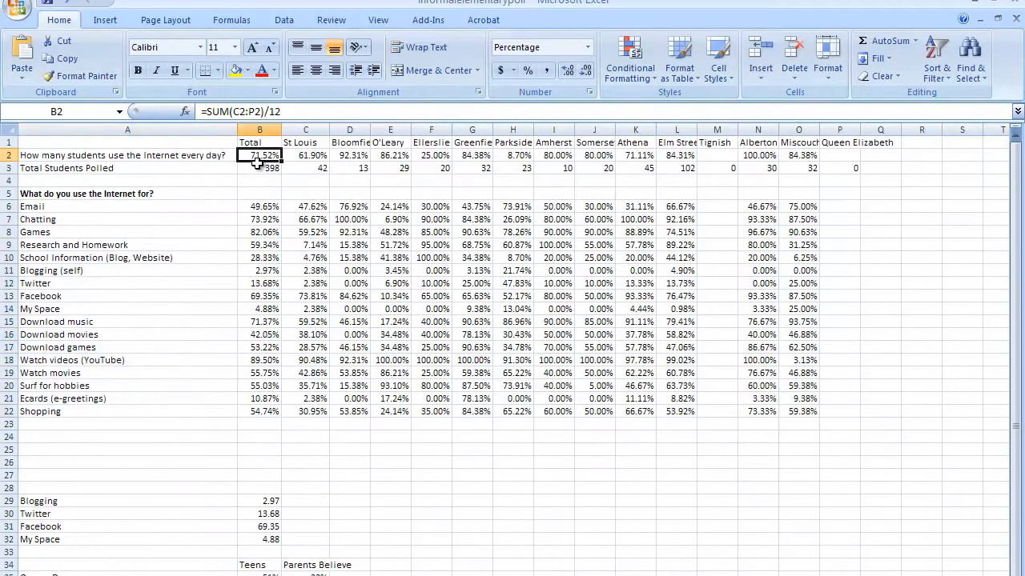
pyautogui.scroll(-1, 256, 162)
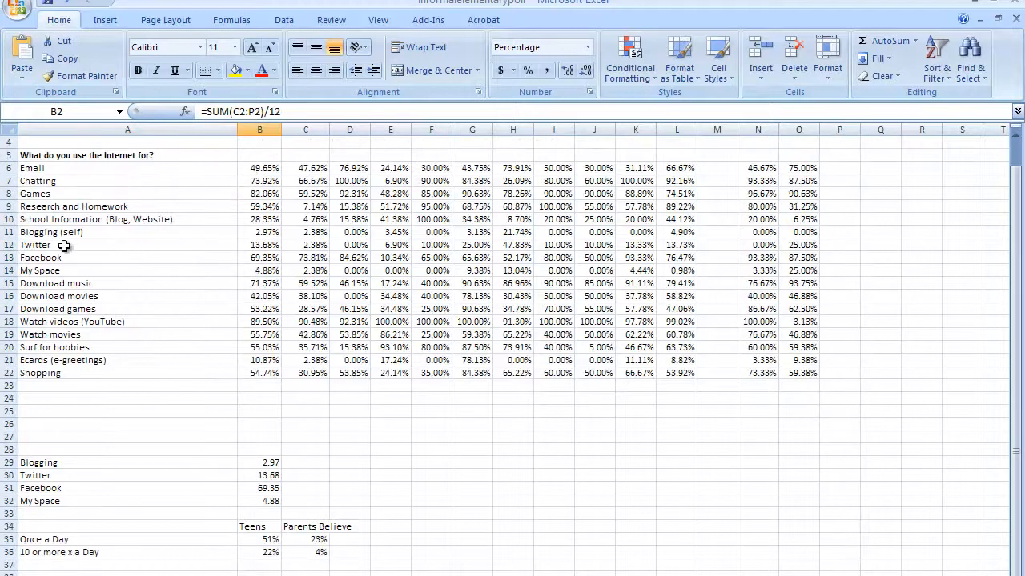
pyautogui.moveTo(57, 234); pyautogui.dragTo(257, 267)
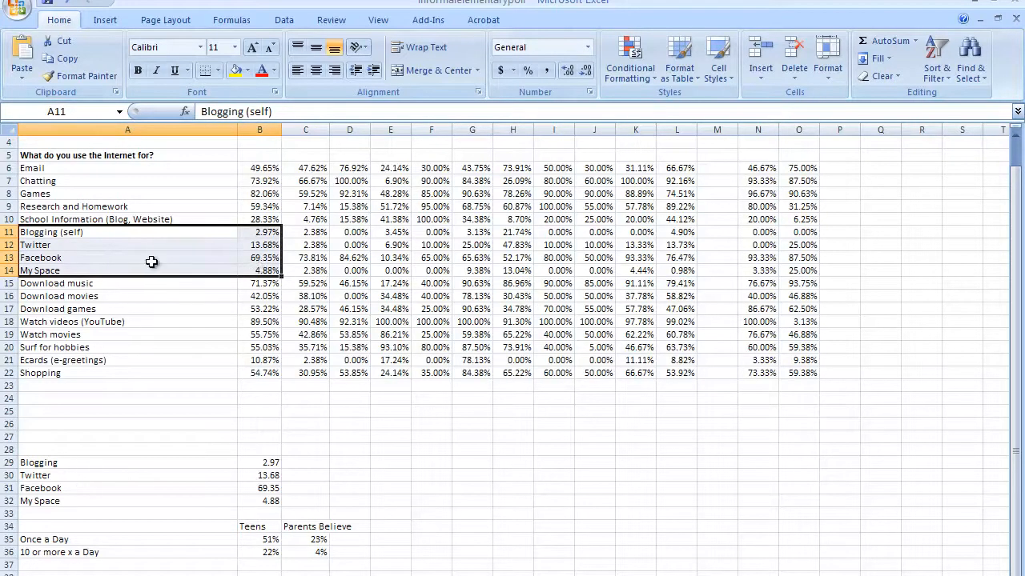
# - Insert an exploded 3-D pie chart from the Blogging, Twitter, Facebook and My Space figures in A29:B32
pyautogui.moveTo(272, 463); pyautogui.dragTo(117, 497)
pyautogui.moveTo(112, 464); pyautogui.dragTo(250, 502)
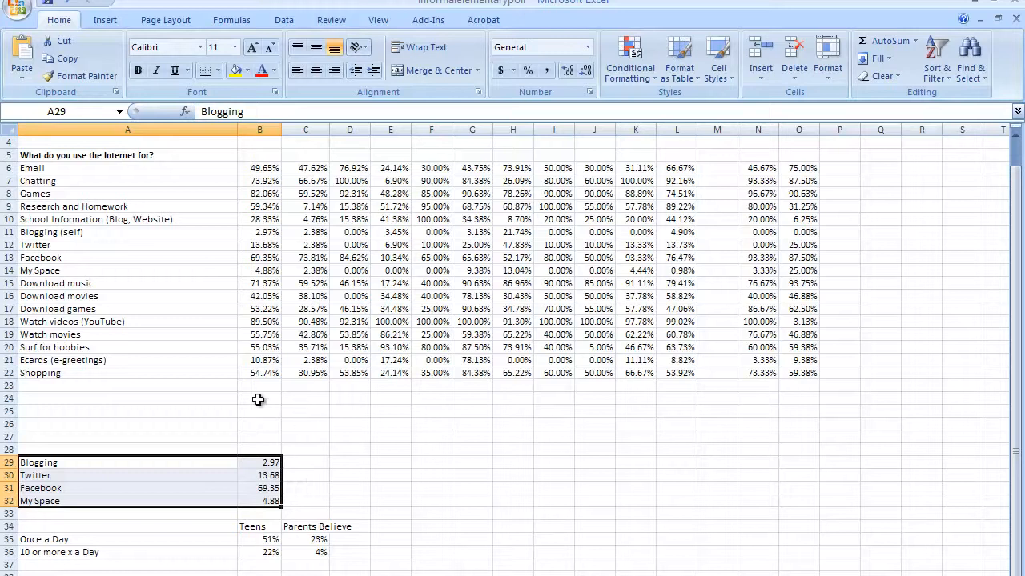
pyautogui.moveTo(84, 462); pyautogui.dragTo(253, 501)
pyautogui.moveTo(254, 502); pyautogui.dragTo(254, 501)
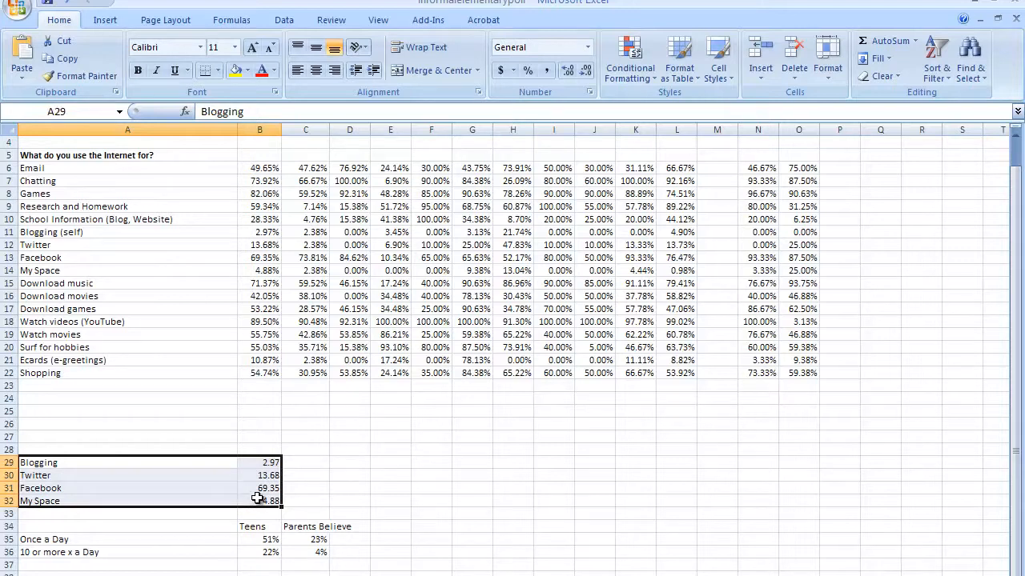
pyautogui.click(111, 20)
pyautogui.click(338, 72)
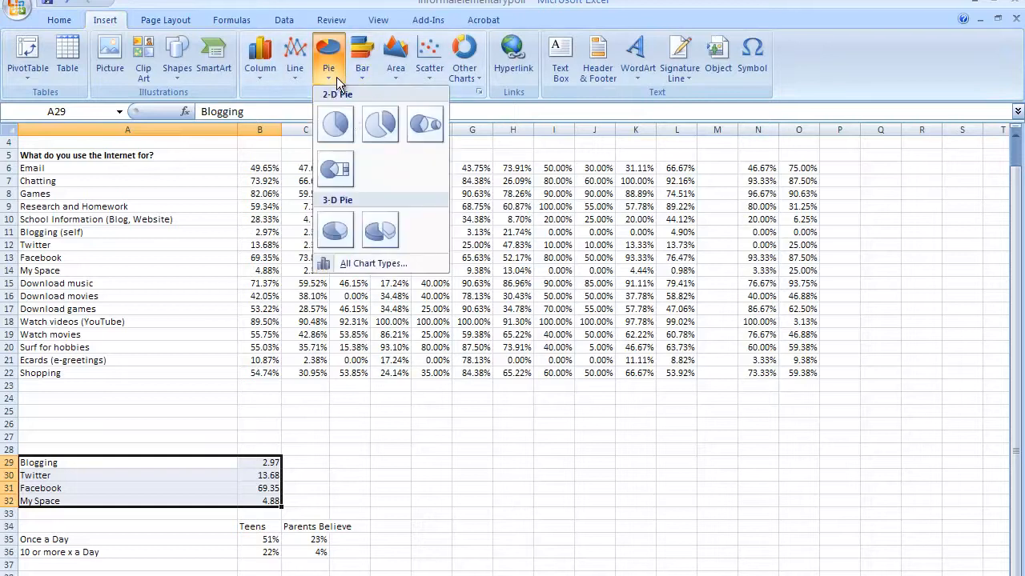
pyautogui.click(385, 229)
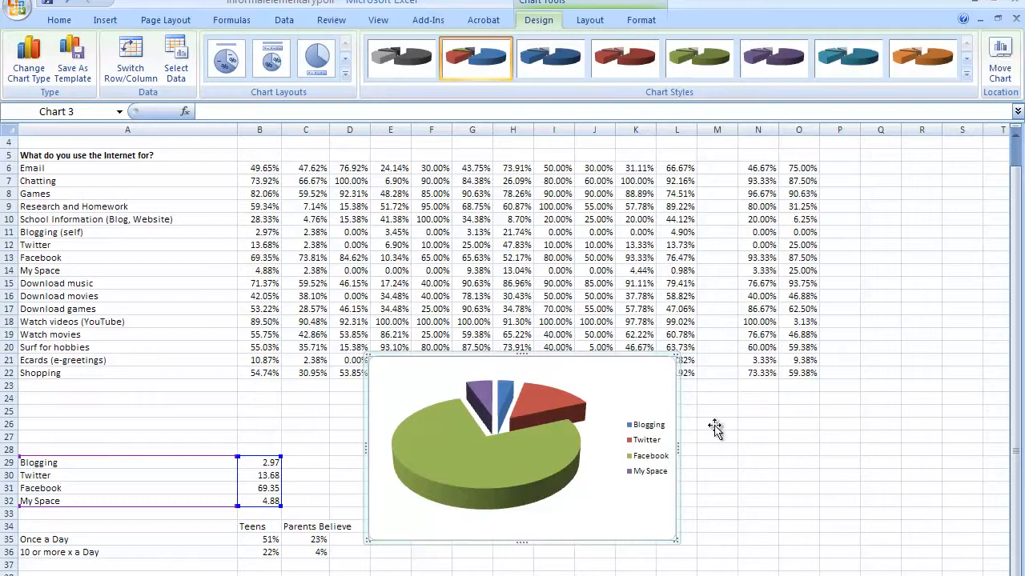
pyautogui.click(785, 469)
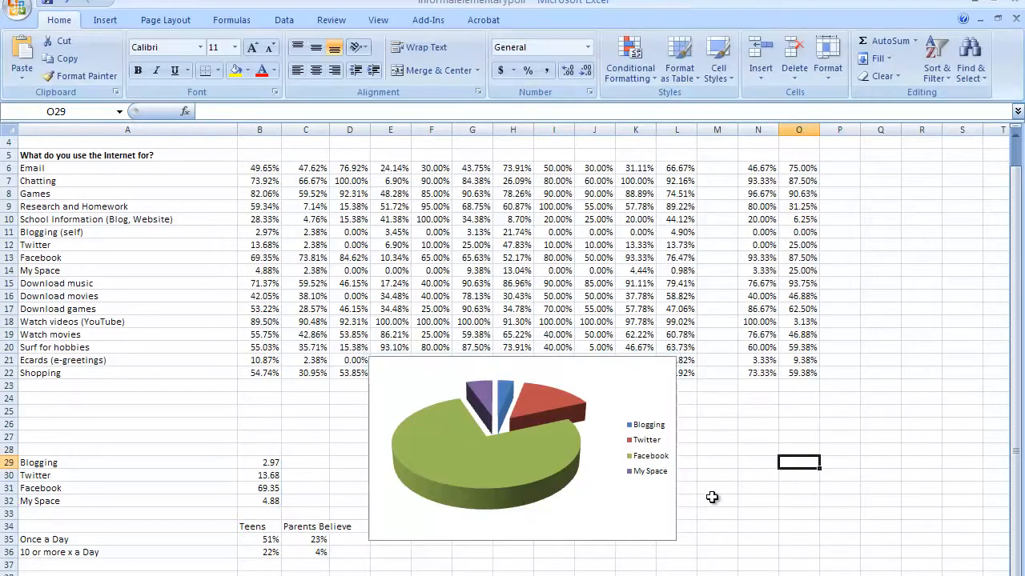
# - Copy the pie chart into the Word infographic on the line beneath "What do they use it for?"
pyautogui.click(372, 426)
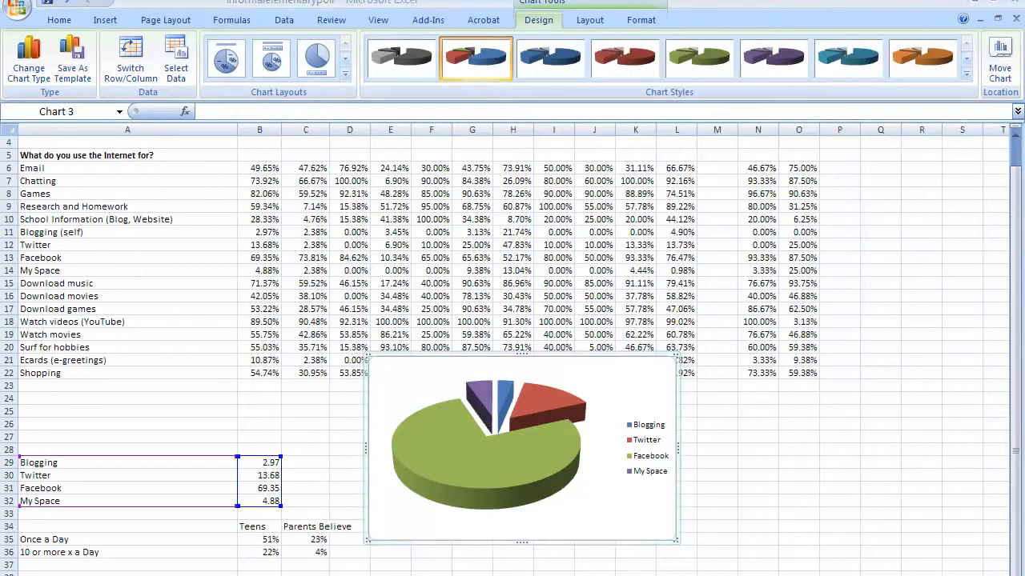
pyautogui.click(531, 575)
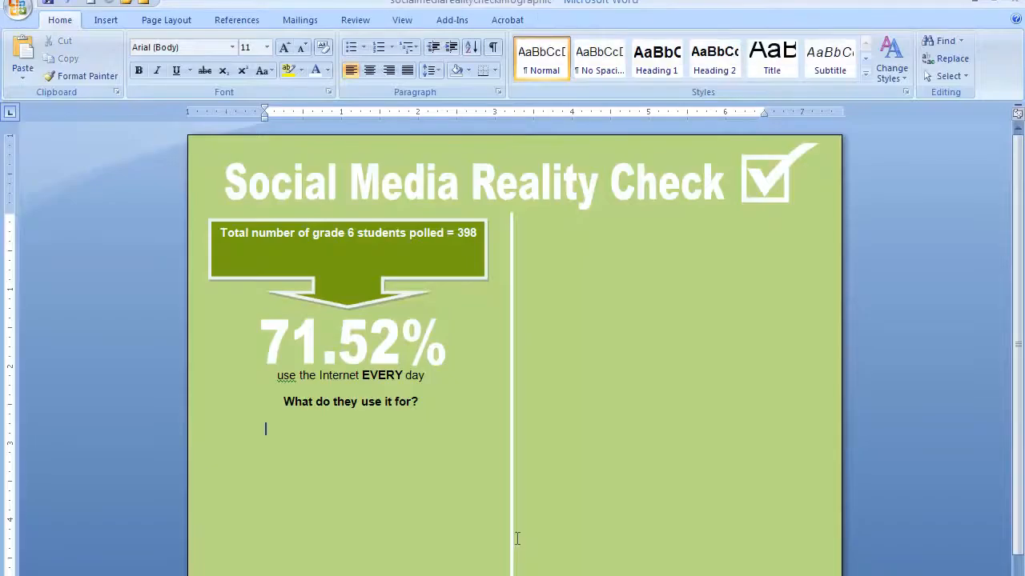
pyautogui.hotkey('ctrl', 'v')
# - Set the pasted pie chart's text wrapping to In Front of Text
pyautogui.click(573, 445)
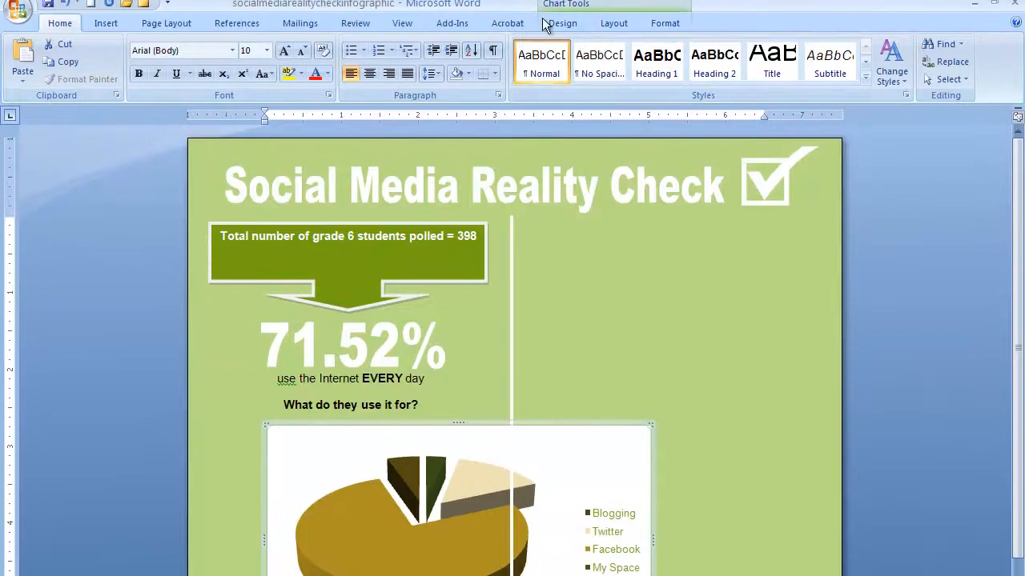
pyautogui.click(662, 20)
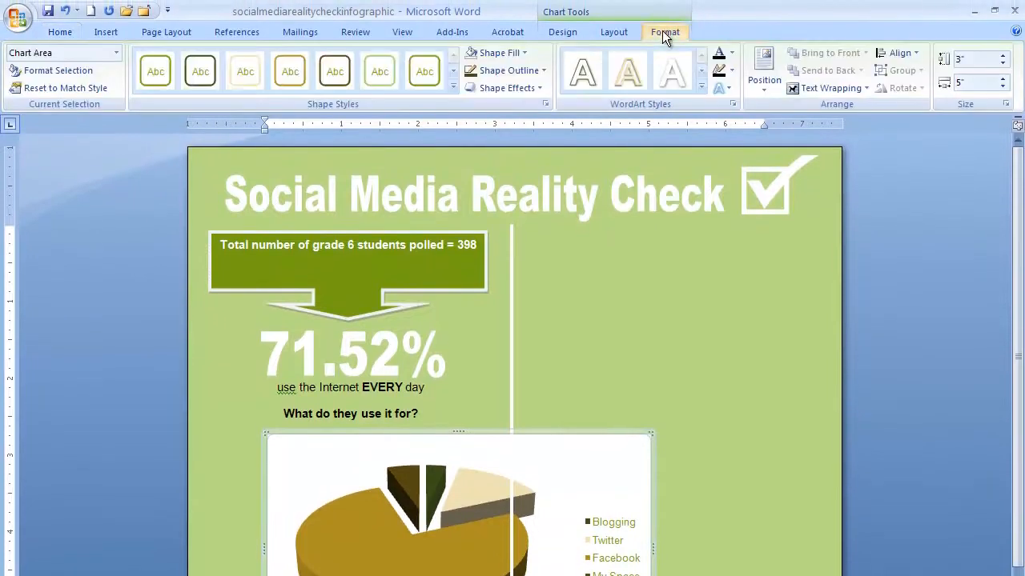
pyautogui.click(813, 87)
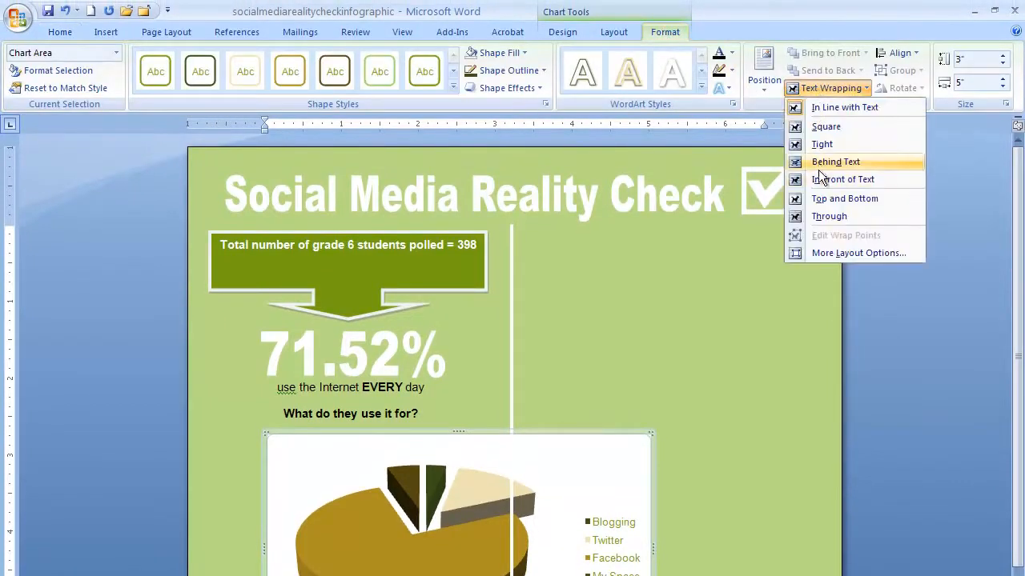
pyautogui.click(823, 179)
# - Shrink the pie chart to 2.45" high by 3.69" wide and place it beneath "What do they use it for?" beside the dividing line
pyautogui.moveTo(554, 378); pyautogui.dragTo(577, 451)
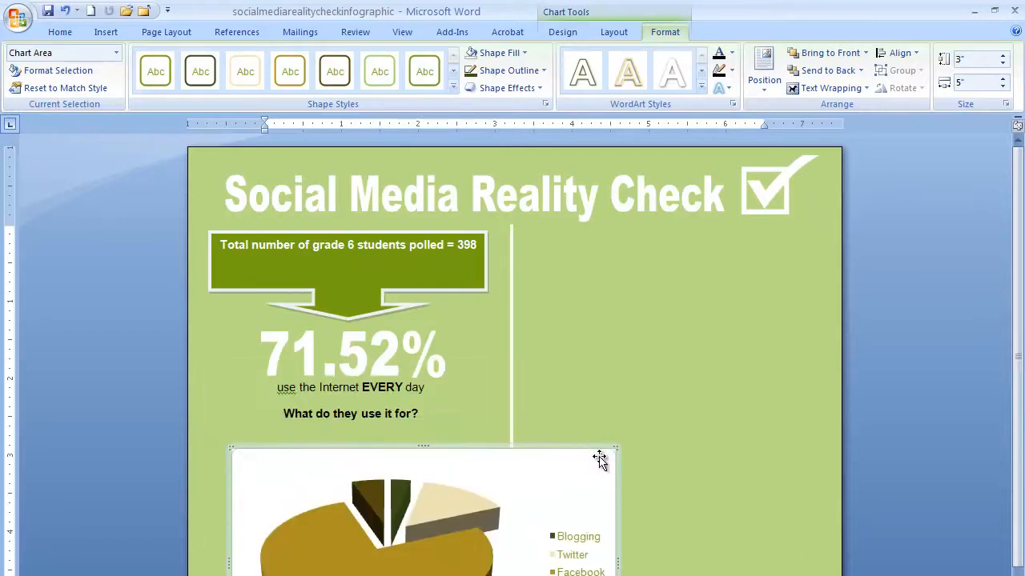
pyautogui.moveTo(514, 490); pyautogui.dragTo(517, 488)
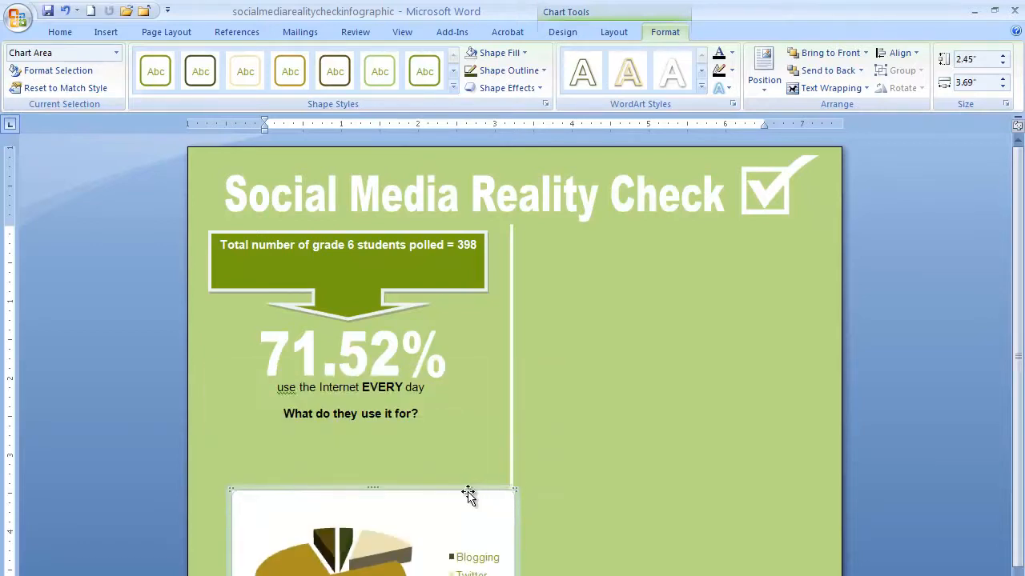
pyautogui.moveTo(447, 426); pyautogui.dragTo(455, 423)
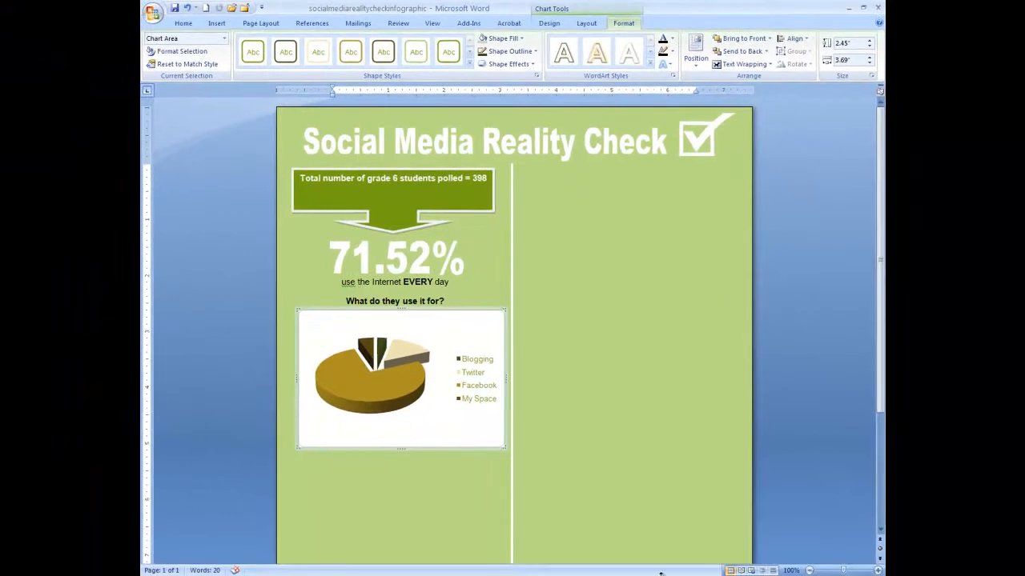
# - Apply the chart style with a dark green background and light green slices to the infographic's pie chart
pyautogui.hotkey('alt', 'Tab')
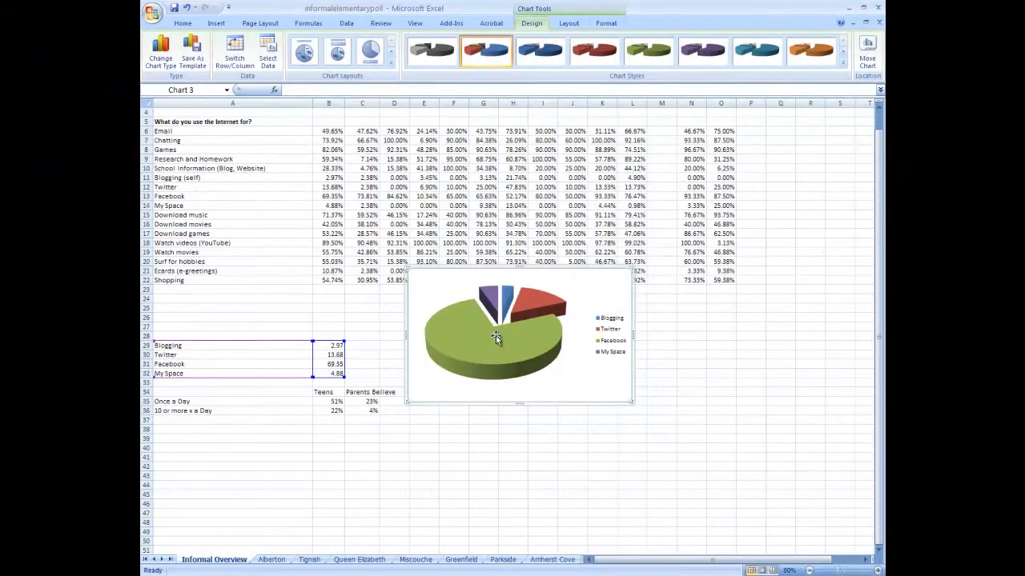
pyautogui.hotkey('alt', 'Tab')
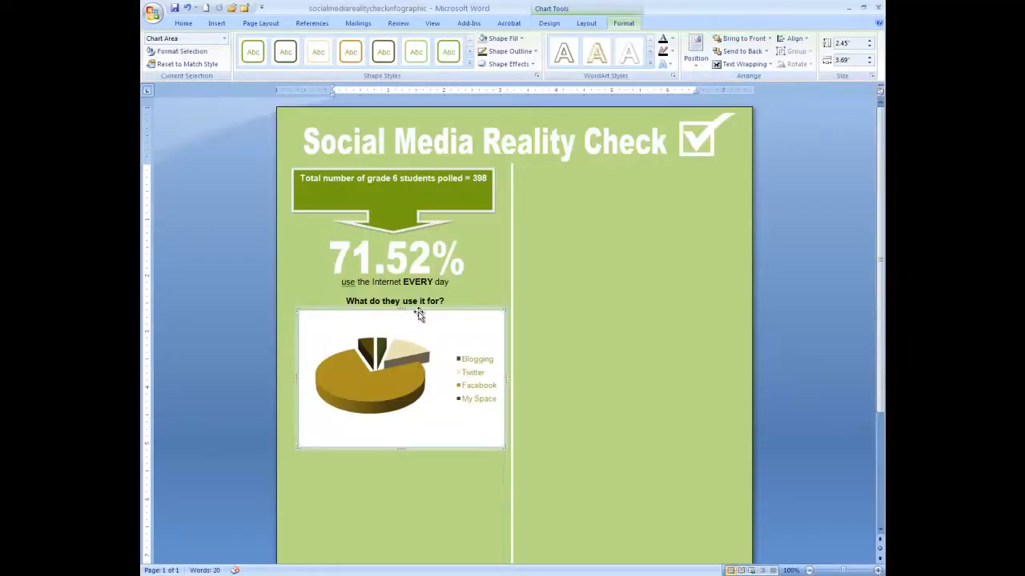
pyautogui.click(583, 25)
pyautogui.click(551, 25)
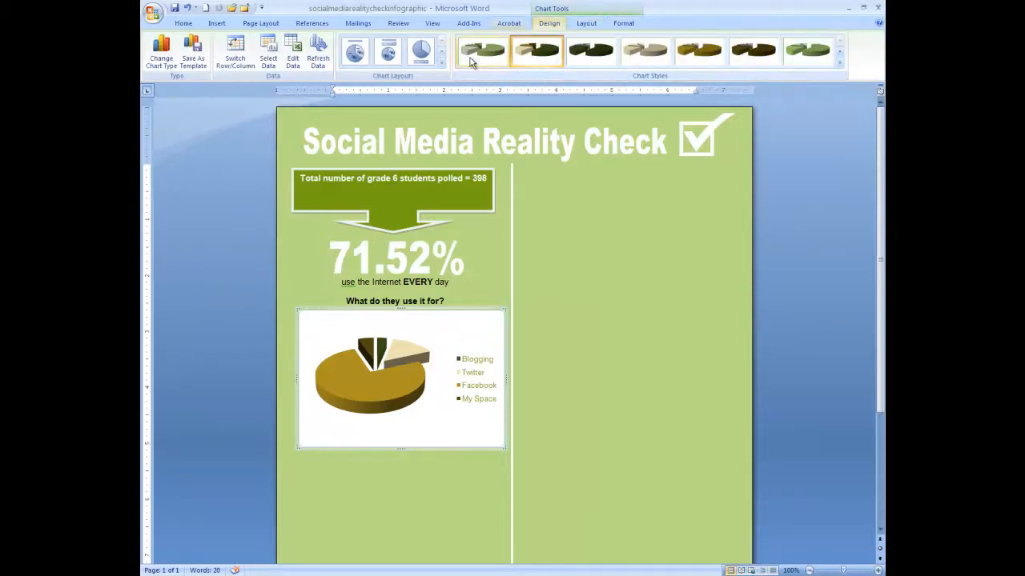
pyautogui.click(839, 63)
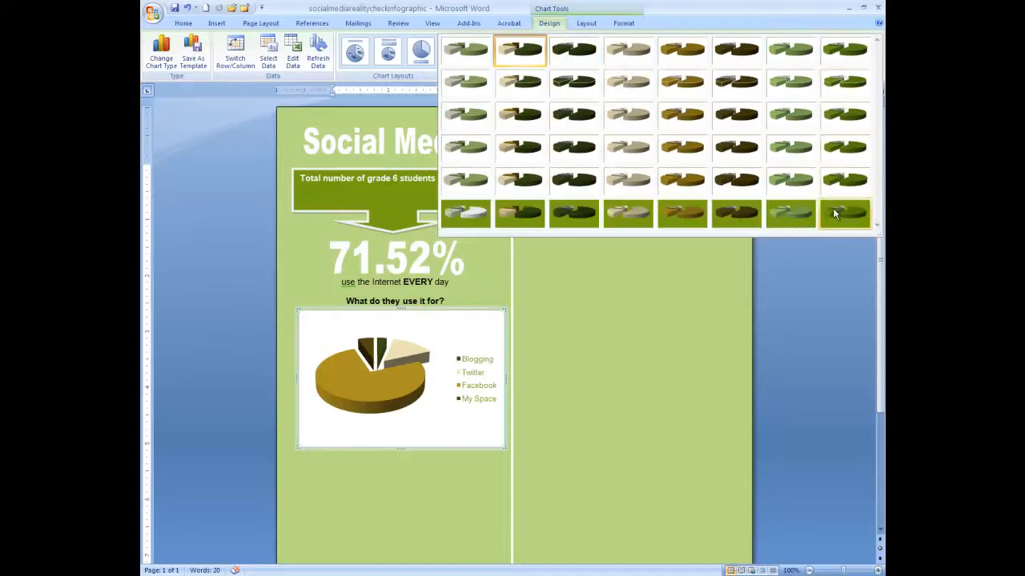
pyautogui.click(793, 214)
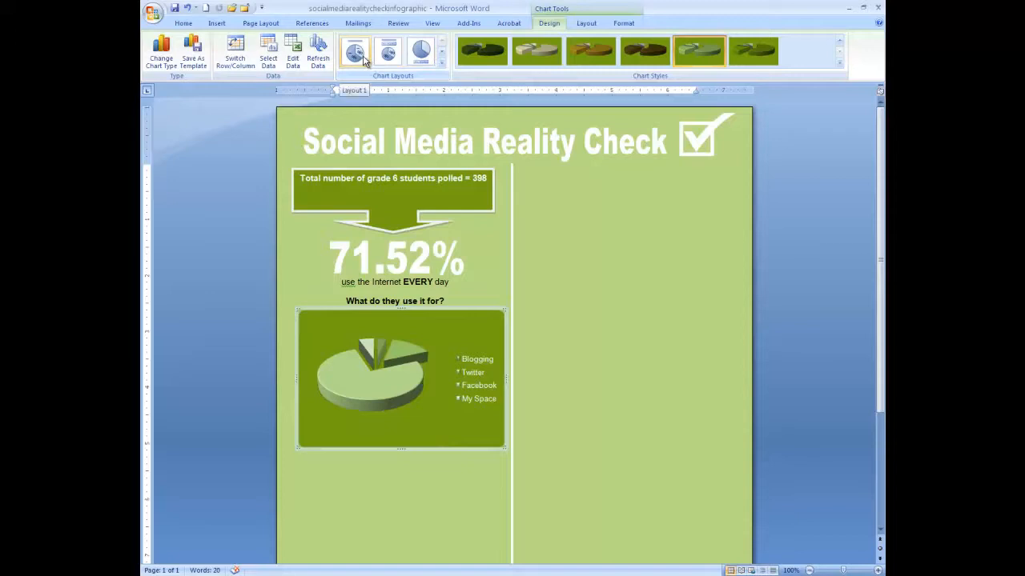
# - Change the pie chart to the layout without a title that places the legend beneath the pie
pyautogui.click(441, 63)
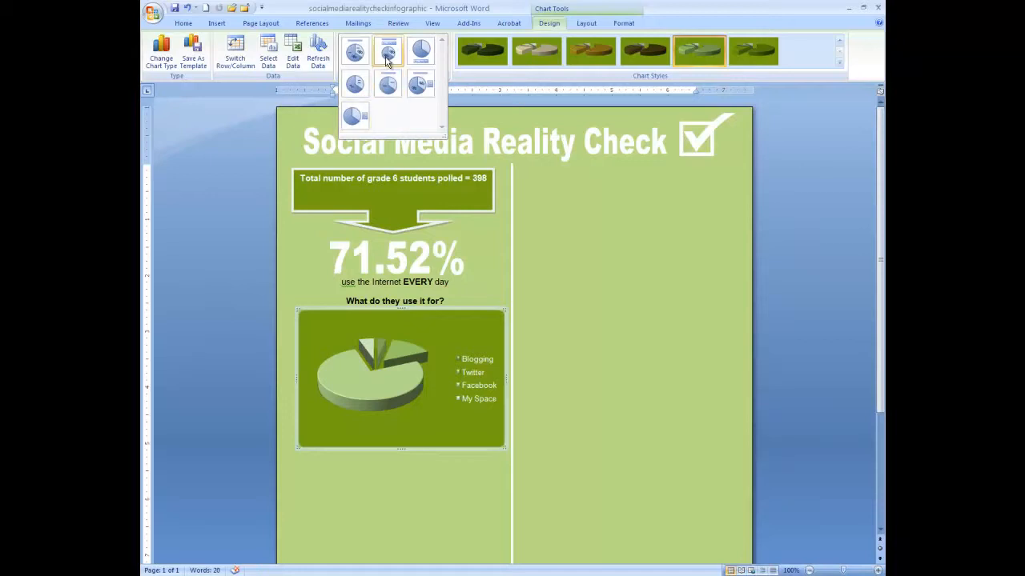
pyautogui.click(419, 61)
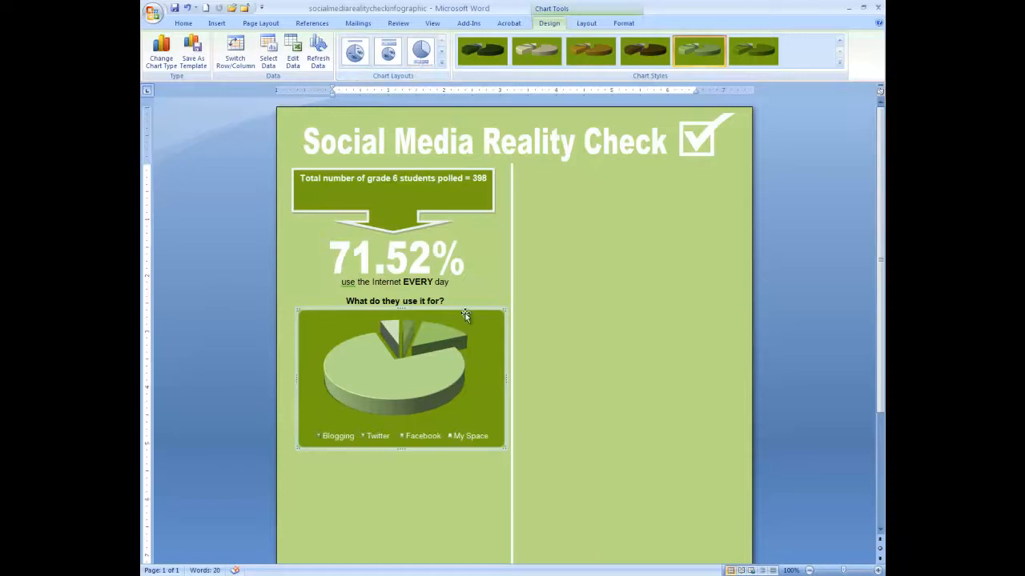
pyautogui.moveTo(457, 313)
pyautogui.mouseDown()
pyautogui.moveTo(449, 317)
pyautogui.moveTo(467, 315)
pyautogui.mouseUp()
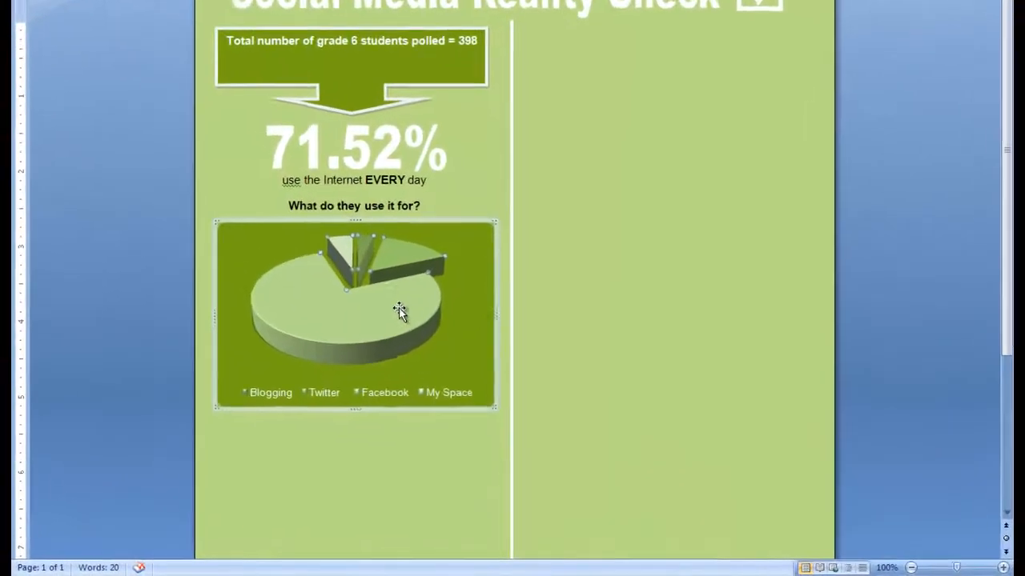
# - Add data labels to the slices of the pie chart
pyautogui.rightClick(428, 377)
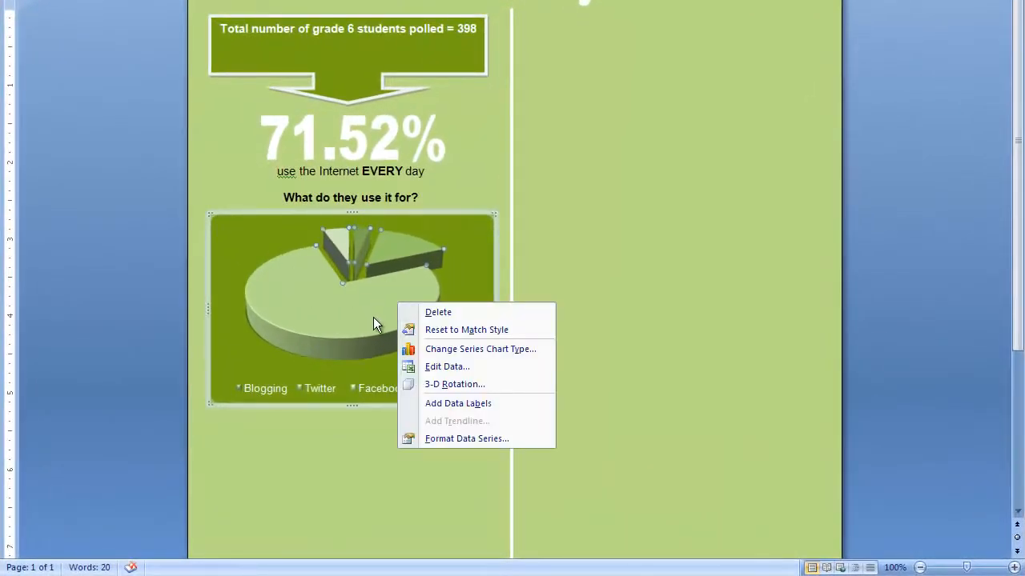
pyautogui.click(453, 404)
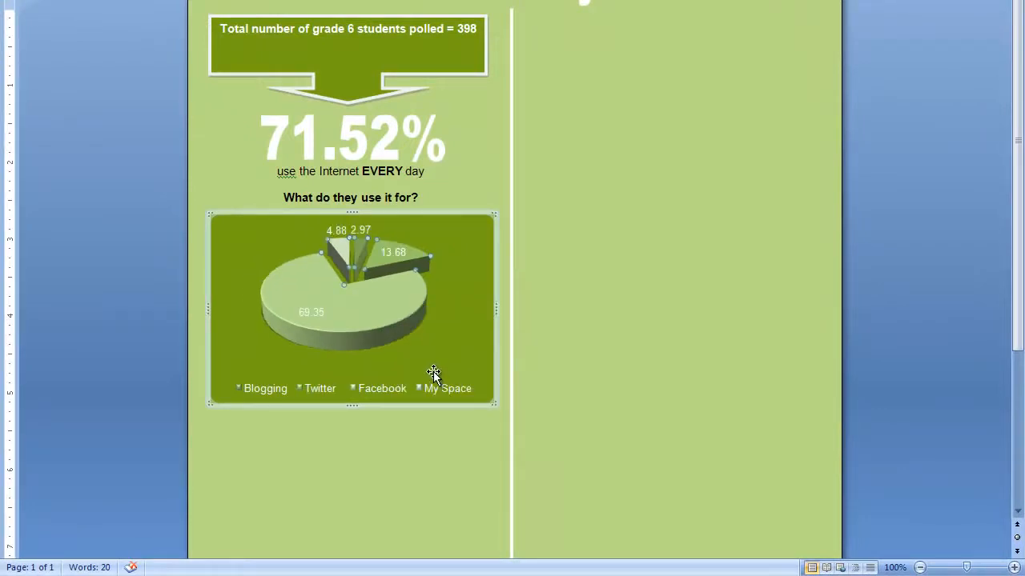
pyautogui.click(350, 450)
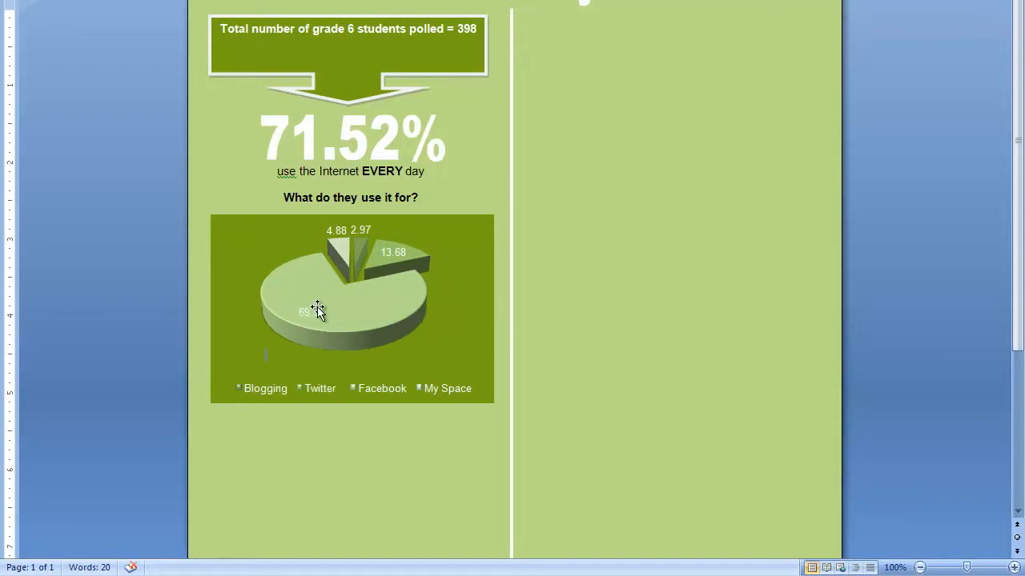
# - Set the chart area's shape fill to No Fill so the page's green background shows through
pyautogui.click(456, 311)
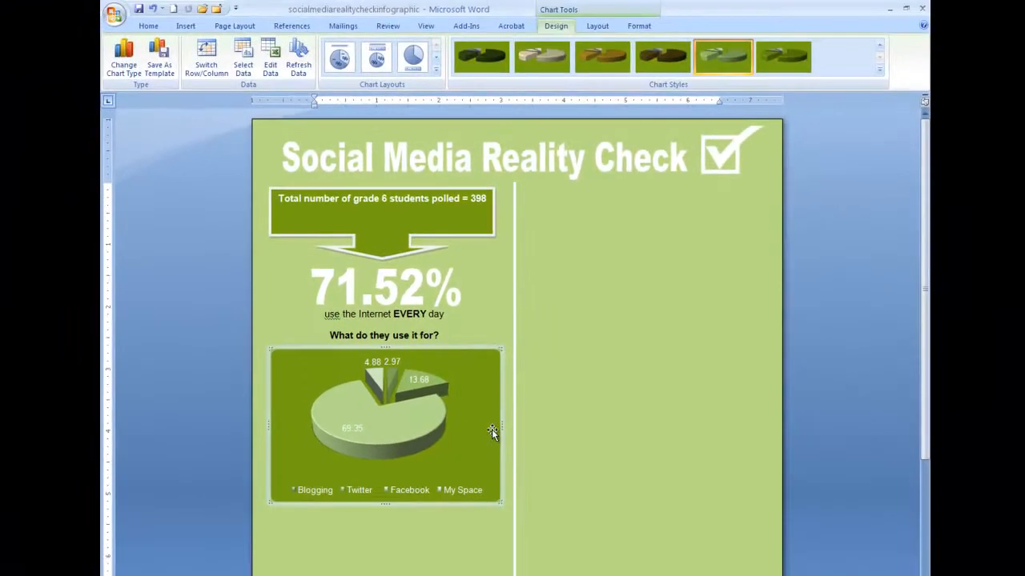
pyautogui.click(598, 26)
pyautogui.click(555, 27)
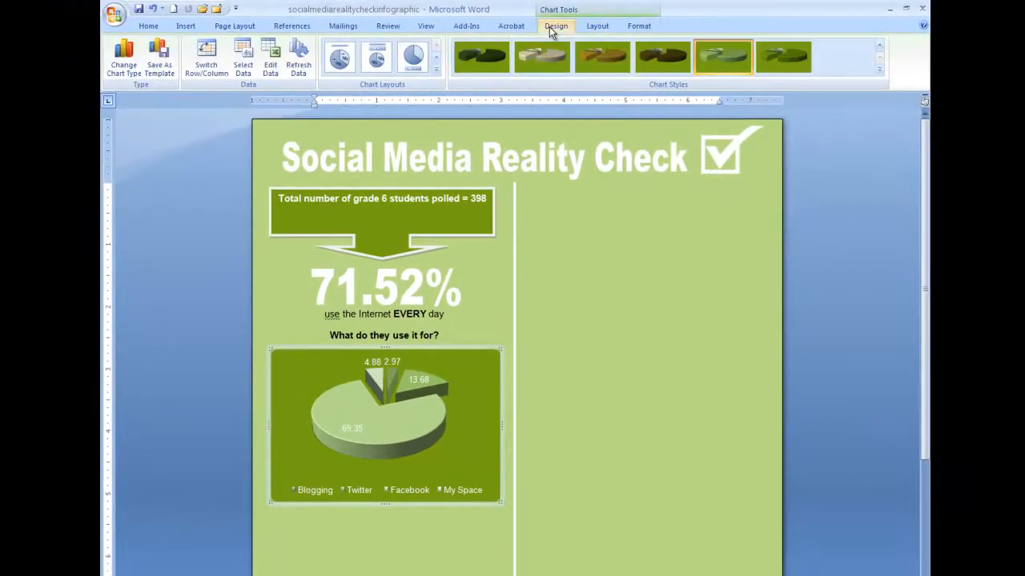
pyautogui.click(648, 27)
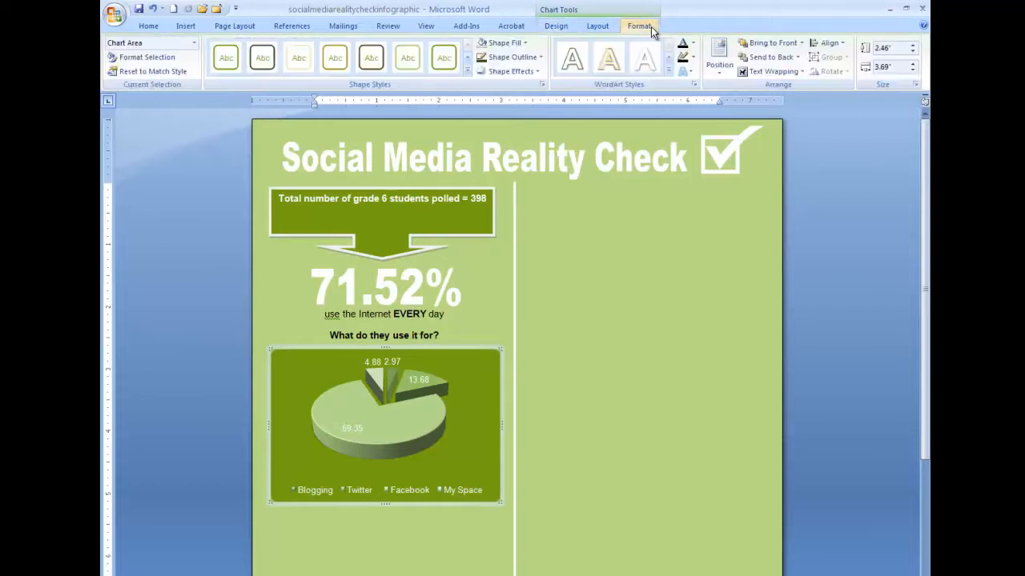
pyautogui.click(513, 43)
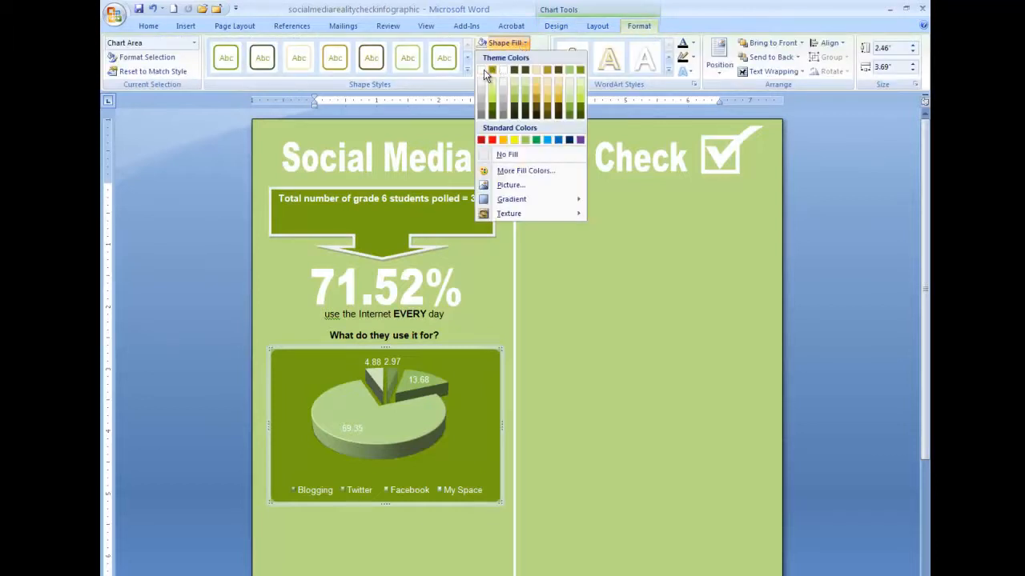
pyautogui.click(509, 154)
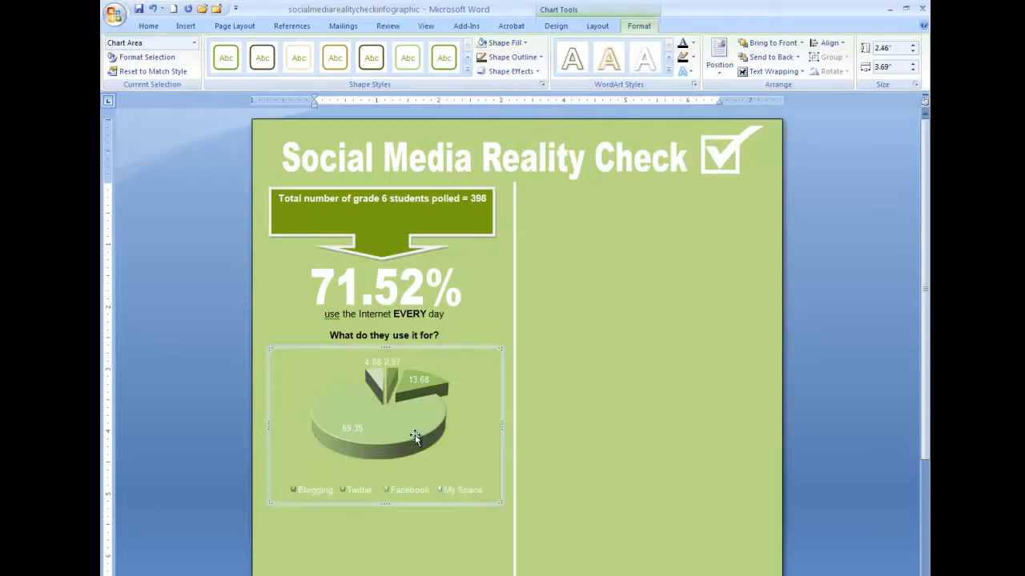
pyautogui.click(354, 538)
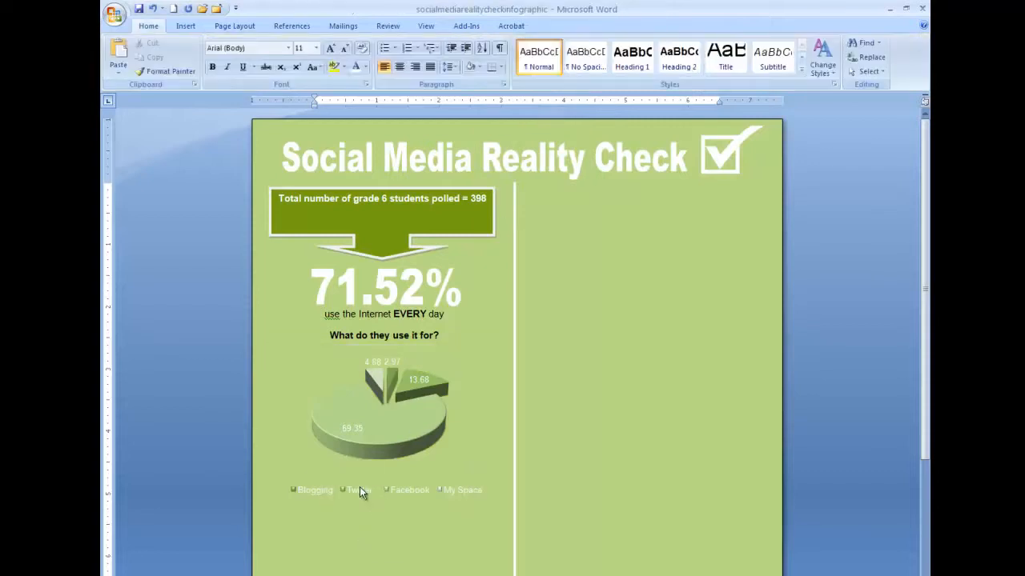
# - Restyle the pie chart with the white-background 3-D chart style that shades its slices from dark to light green
pyautogui.click(397, 442)
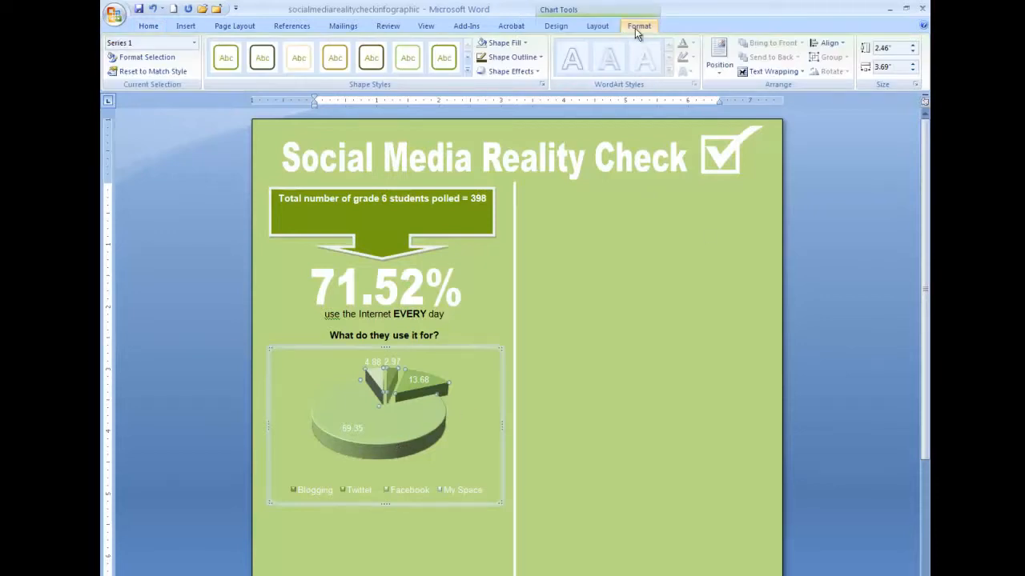
pyautogui.click(606, 26)
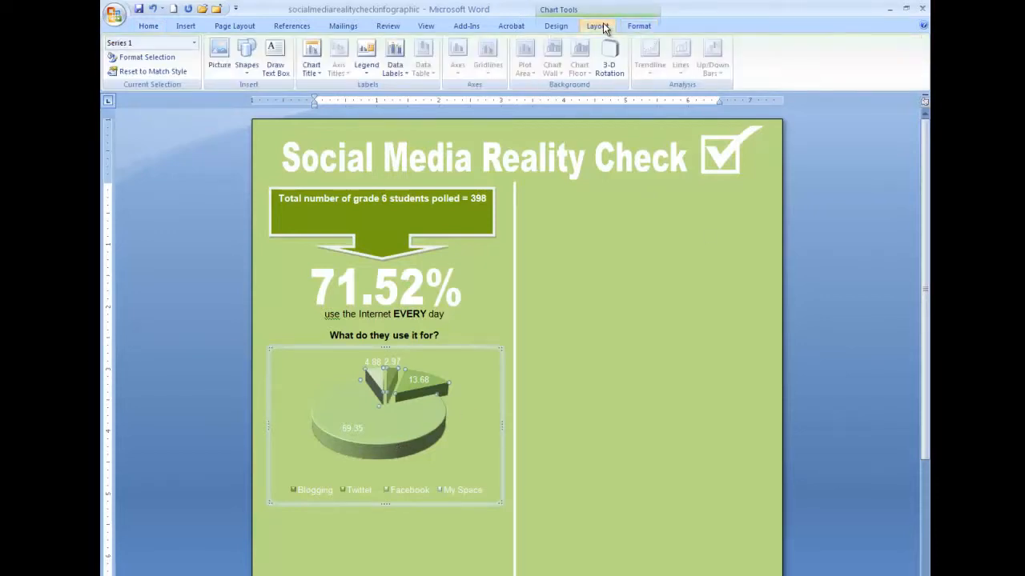
pyautogui.click(560, 28)
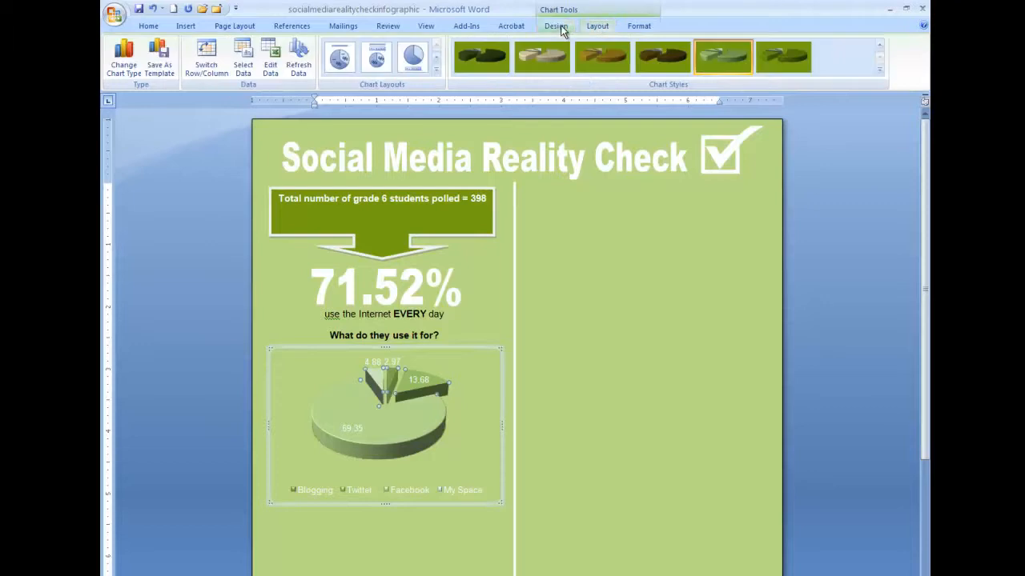
pyautogui.click(880, 46)
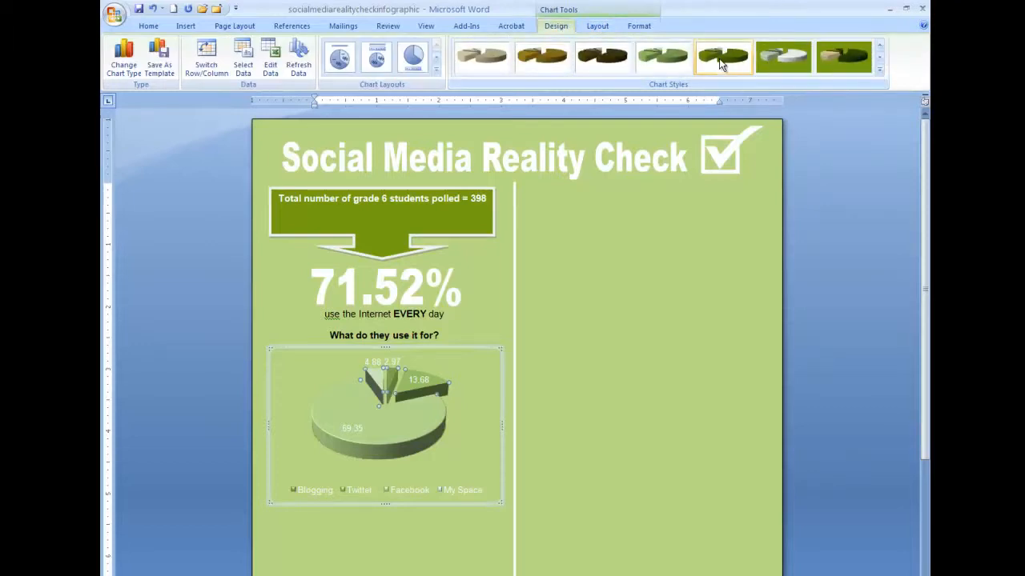
pyautogui.click(880, 47)
pyautogui.click(878, 46)
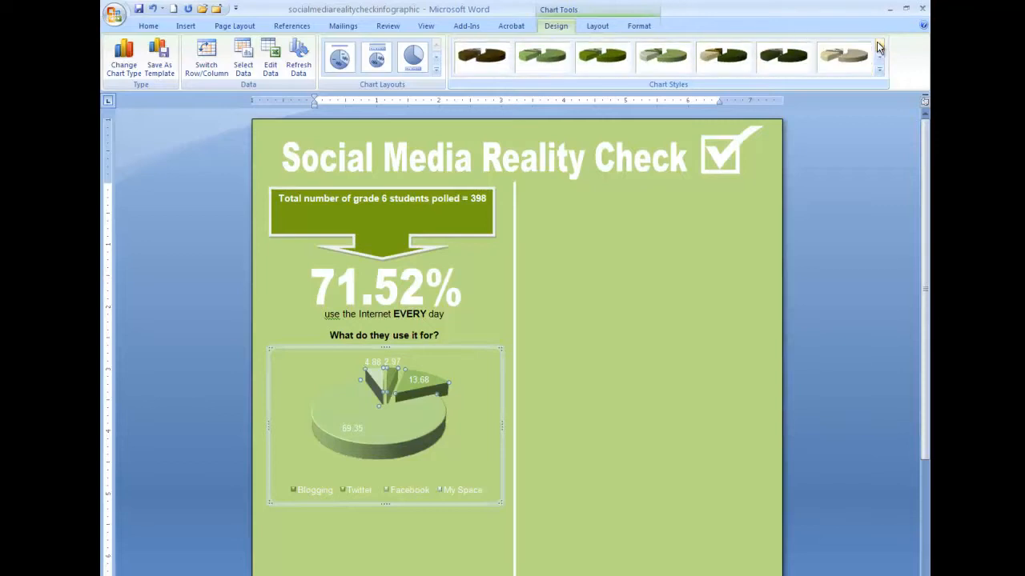
pyautogui.click(879, 75)
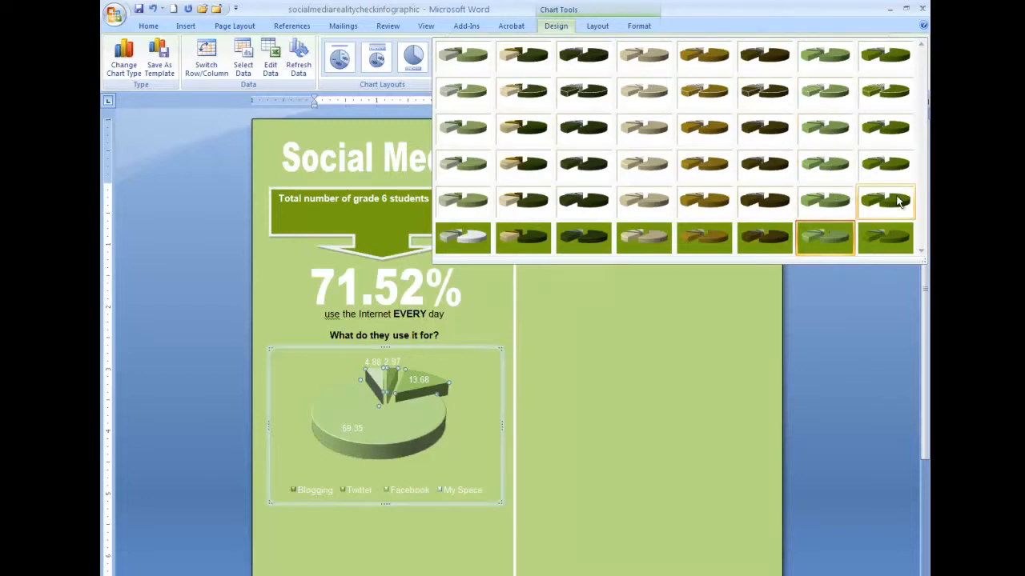
pyautogui.click(899, 202)
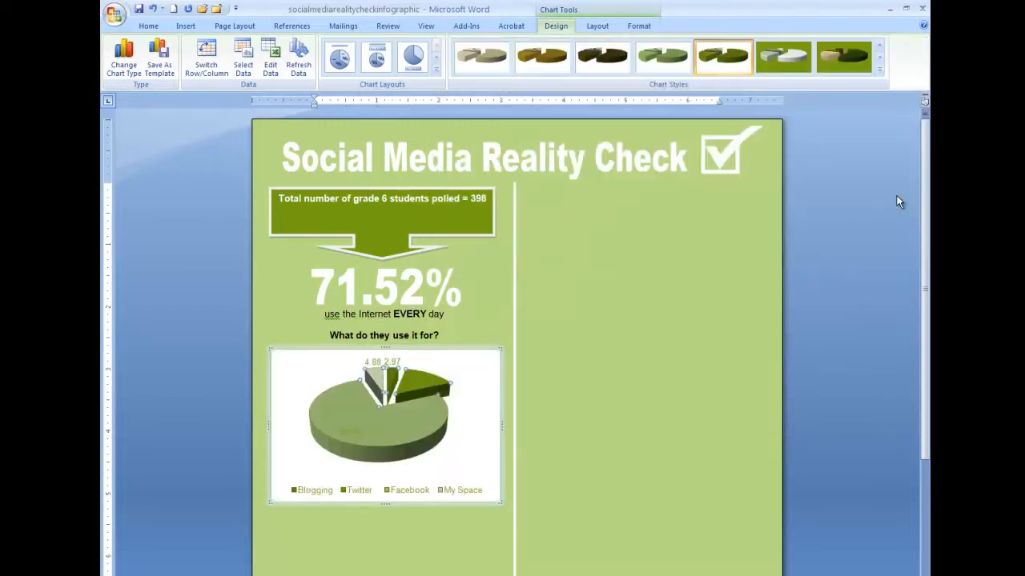
# - Remove the white fill from the restyled chart's background with No Fill
pyautogui.click(439, 350)
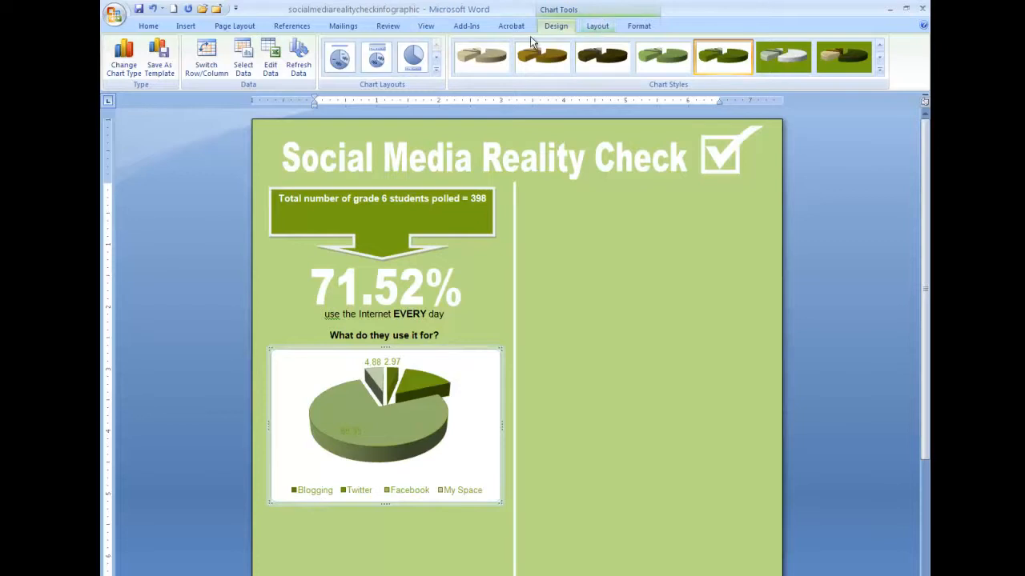
pyautogui.click(588, 27)
pyautogui.click(637, 26)
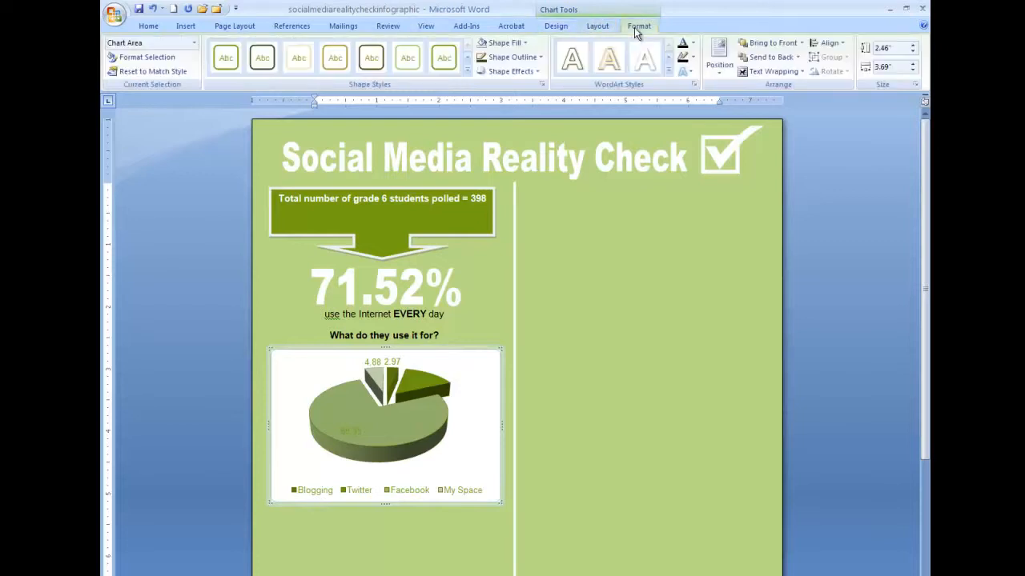
pyautogui.click(512, 43)
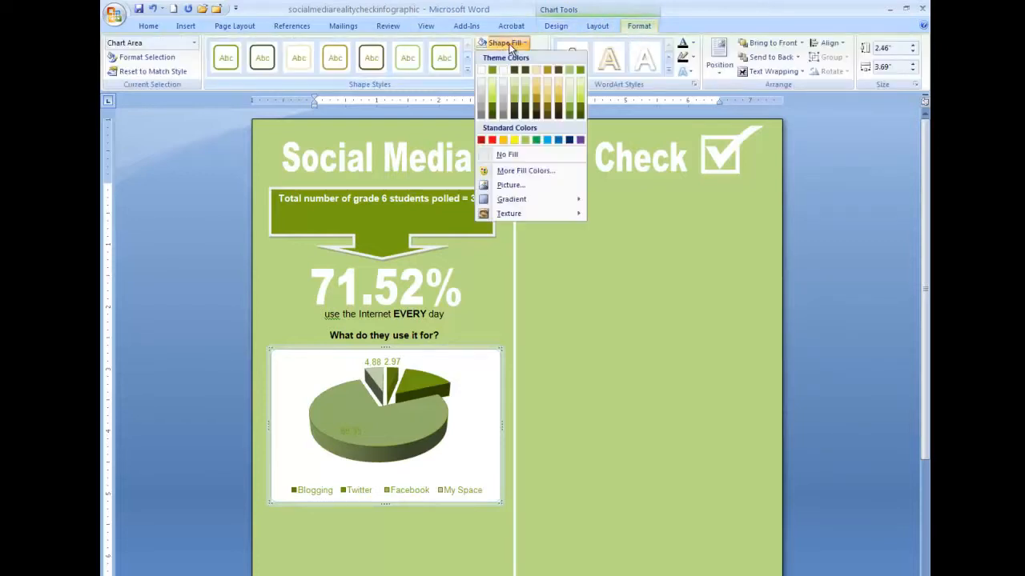
pyautogui.click(504, 153)
# - Make the pie chart's data labels bold and white
pyautogui.click(421, 386)
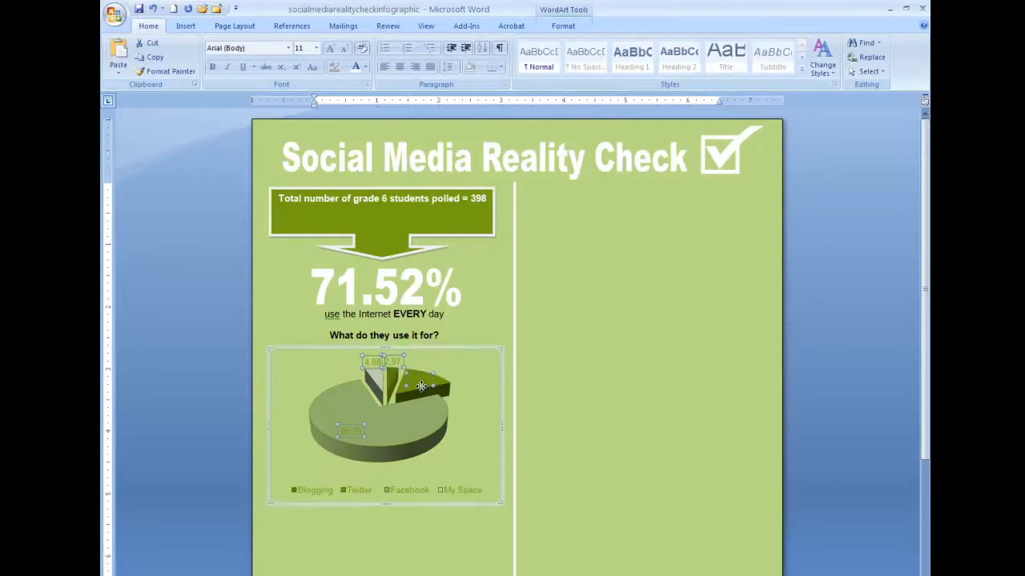
pyautogui.click(150, 26)
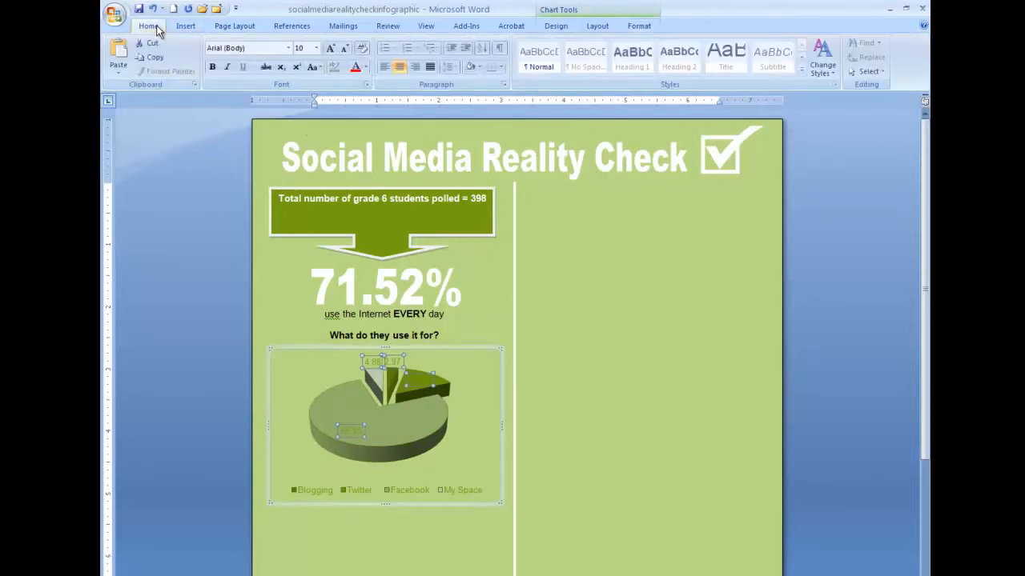
pyautogui.click(365, 70)
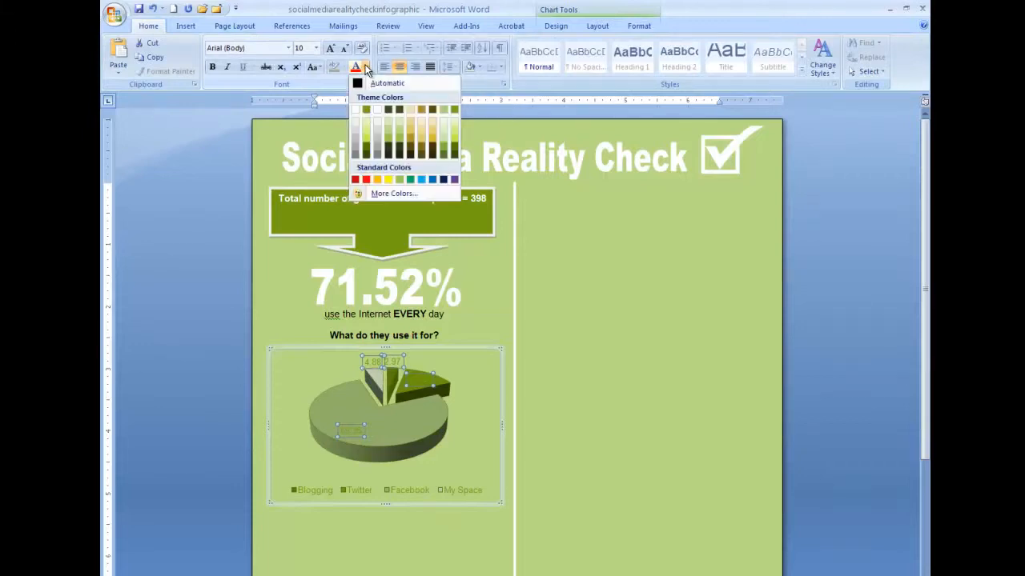
pyautogui.click(357, 108)
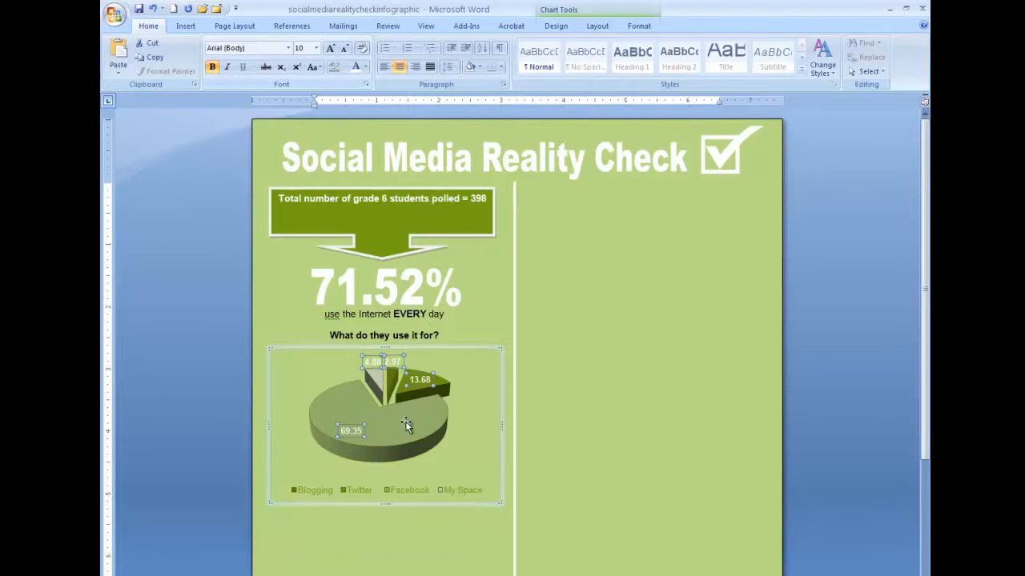
pyautogui.click(356, 557)
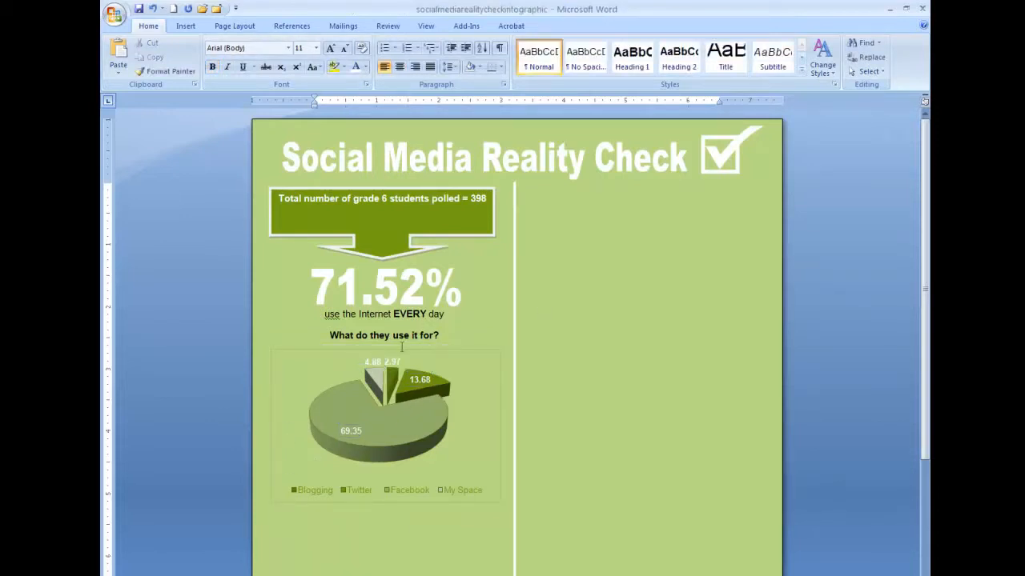
# - Set the outline of the Twitter slice's data label to No Outline
pyautogui.click(406, 381)
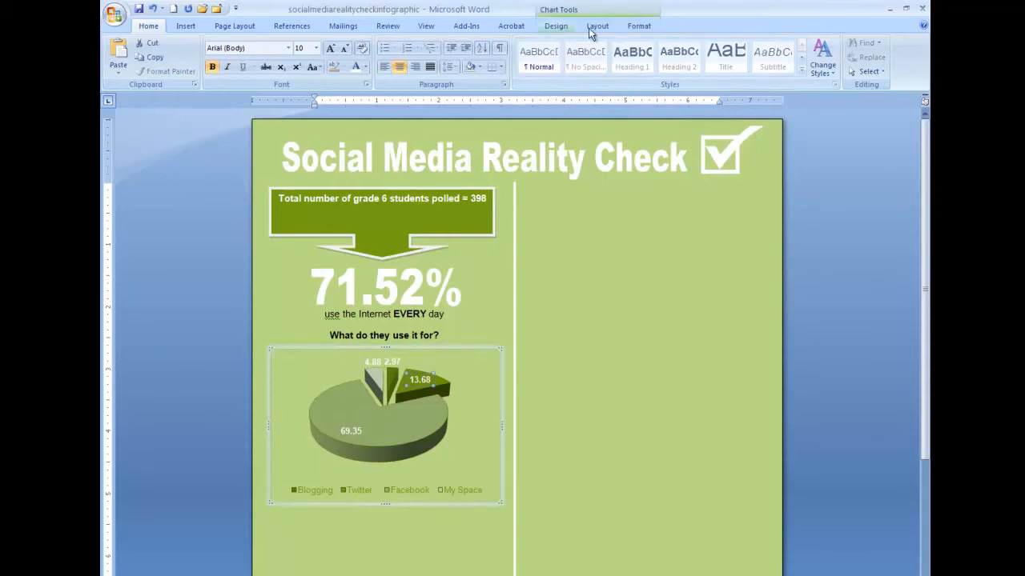
pyautogui.click(597, 26)
pyautogui.click(553, 28)
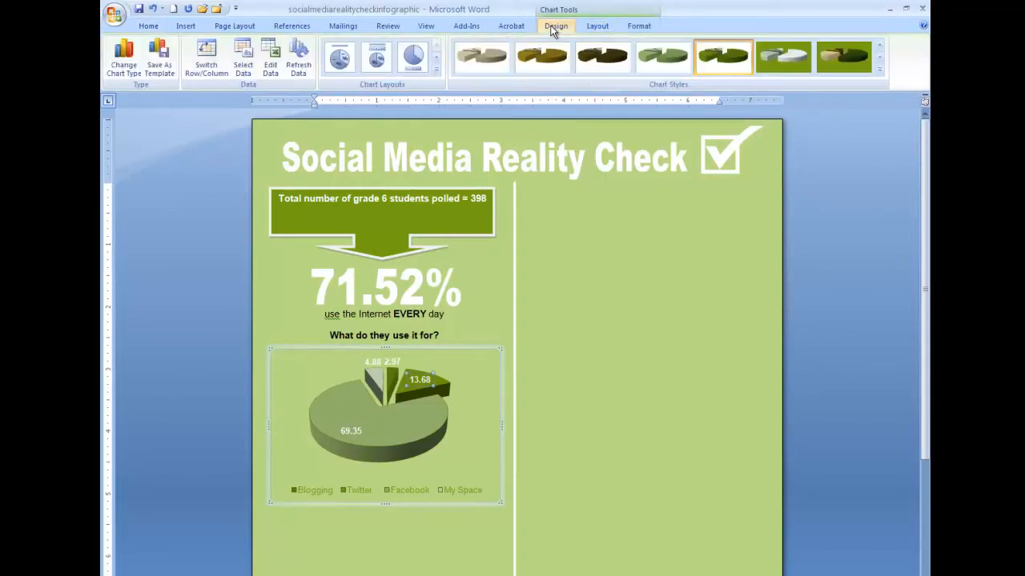
pyautogui.click(639, 26)
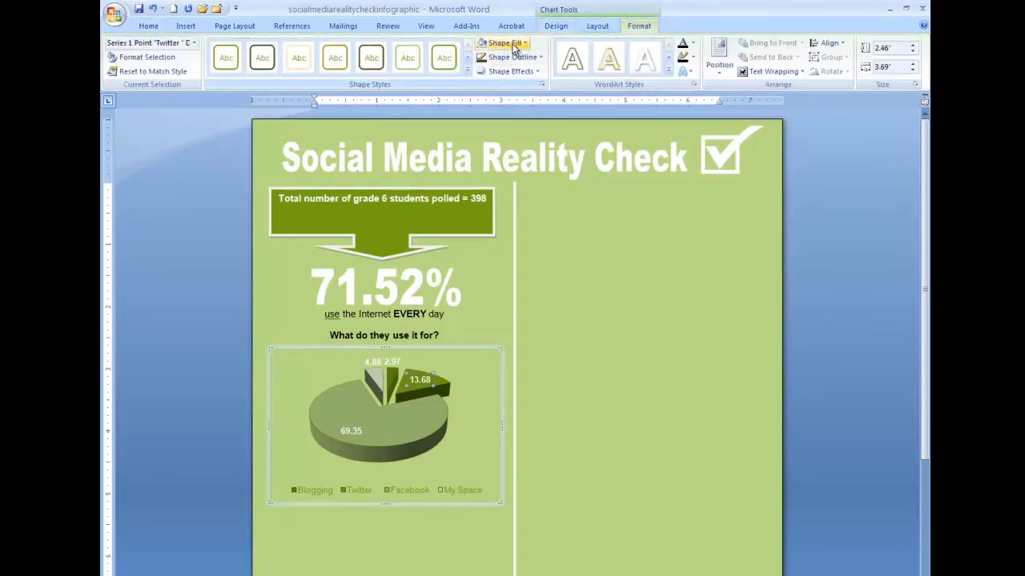
pyautogui.click(516, 57)
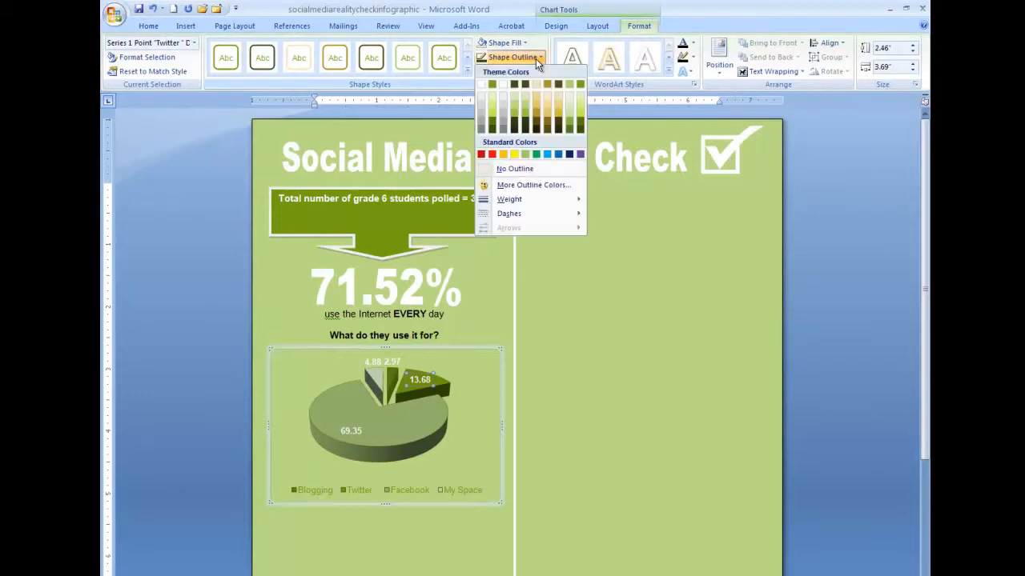
pyautogui.click(533, 168)
pyautogui.click(567, 446)
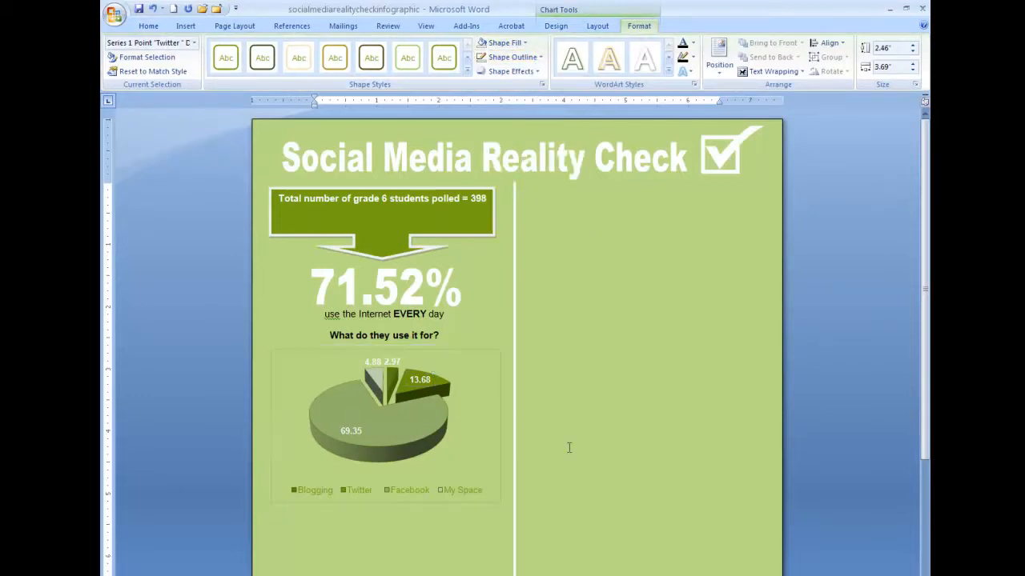
# - Remove the border around the pie chart by setting the chart area's shape outline to No Outline
pyautogui.click(475, 355)
pyautogui.click(517, 57)
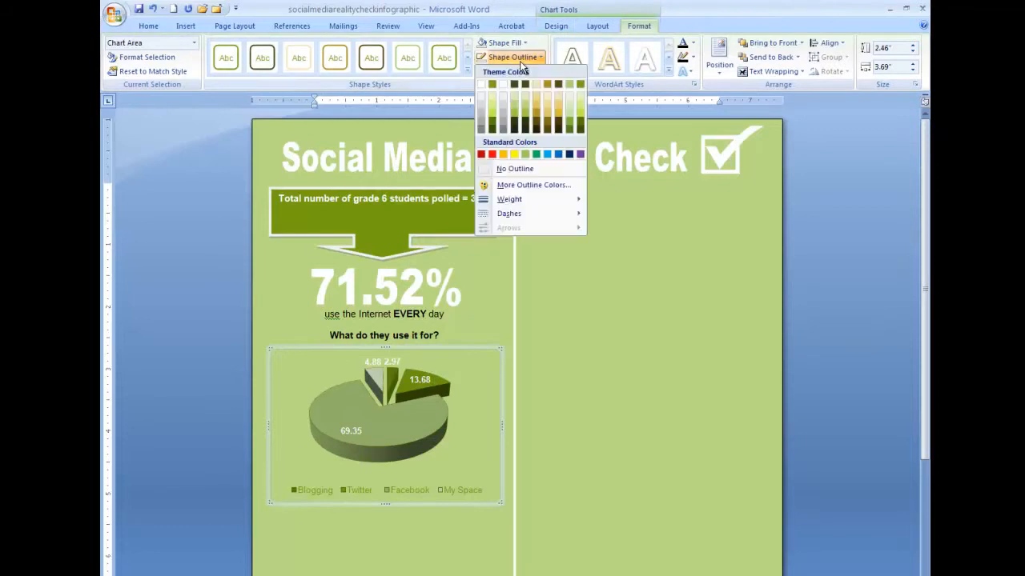
pyautogui.click(513, 171)
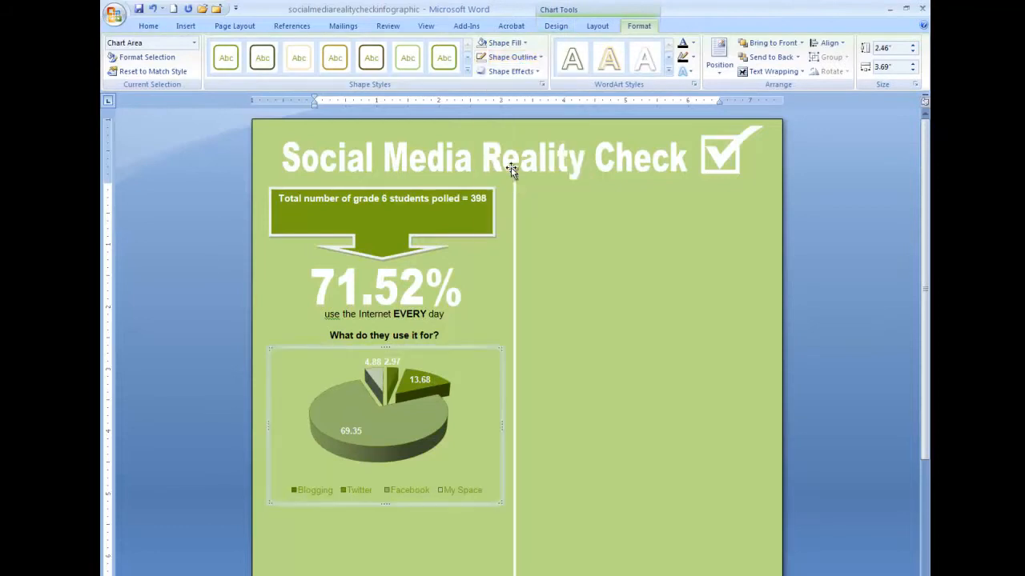
pyautogui.click(475, 316)
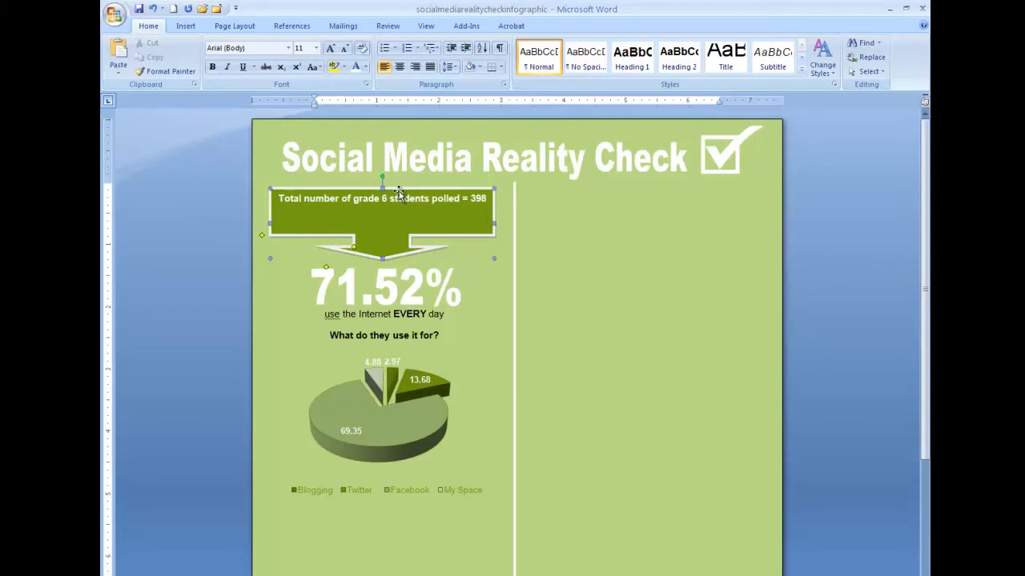
pyautogui.click(384, 292)
pyautogui.click(384, 287)
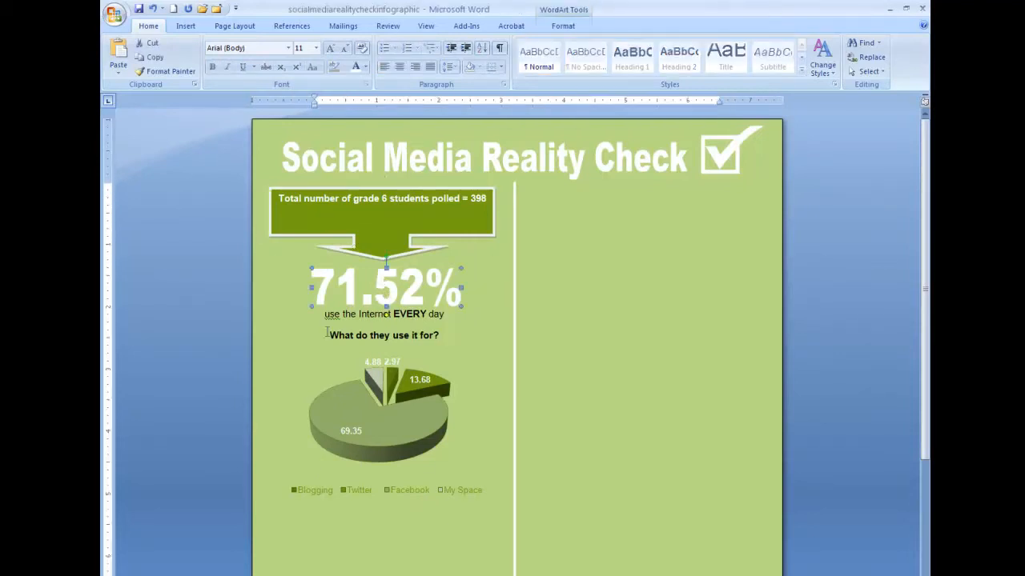